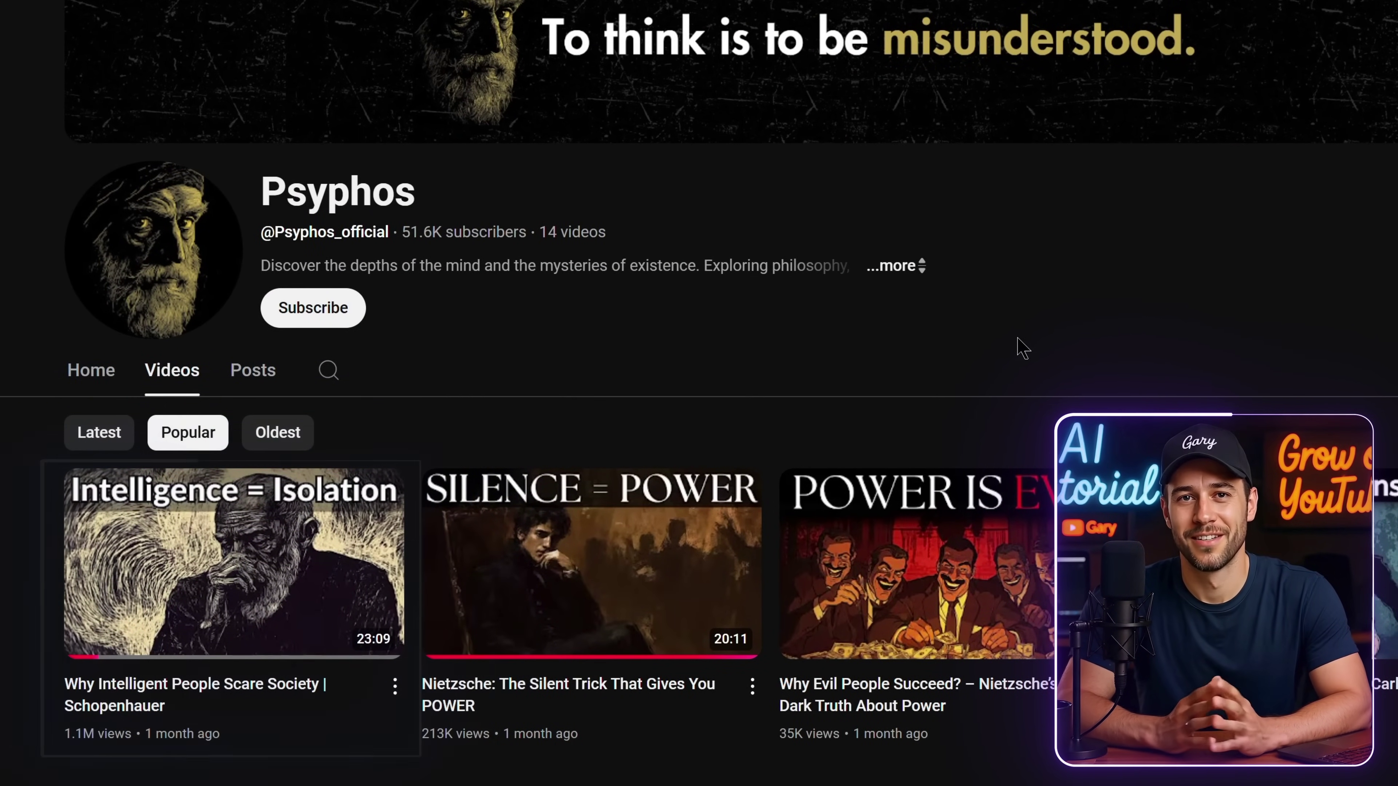
- Sort Mirror of Being's videos by Popular and open its About details with view totals
click(919, 267)
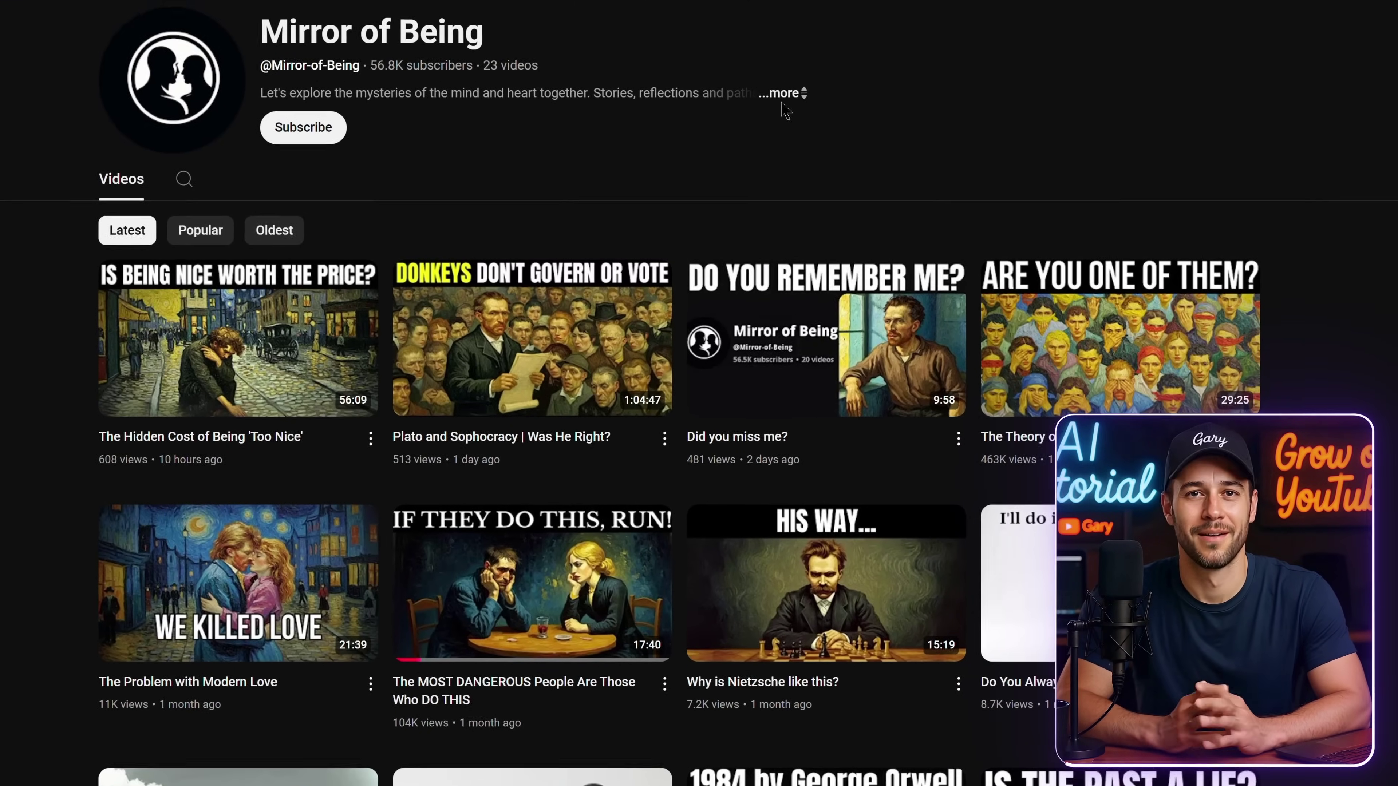
click(198, 233)
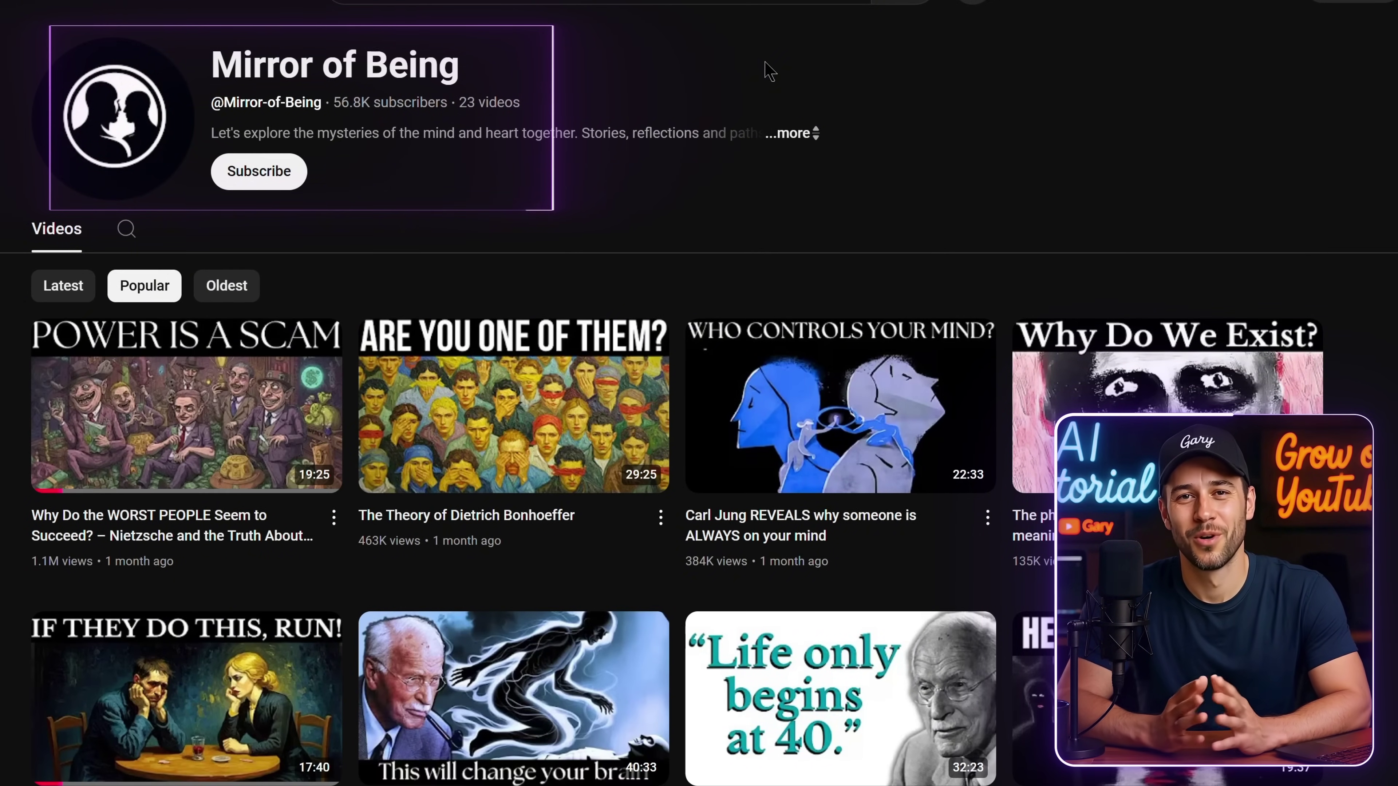
click(797, 137)
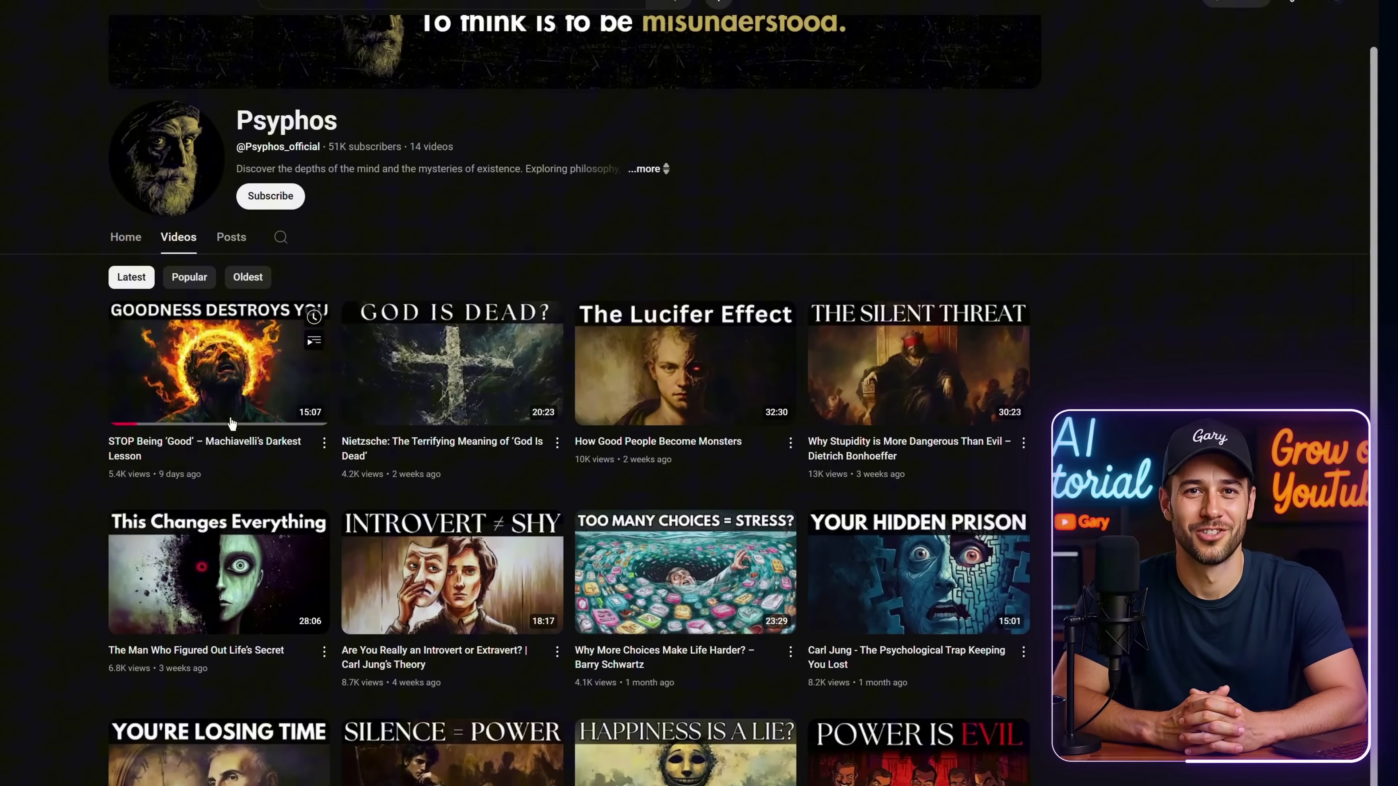
- Open Psyphos's top video 'Why Intelligent People Scare Society' and show its transcript without timestamps
click(257, 253)
mouse_move(134, 398)
click(242, 383)
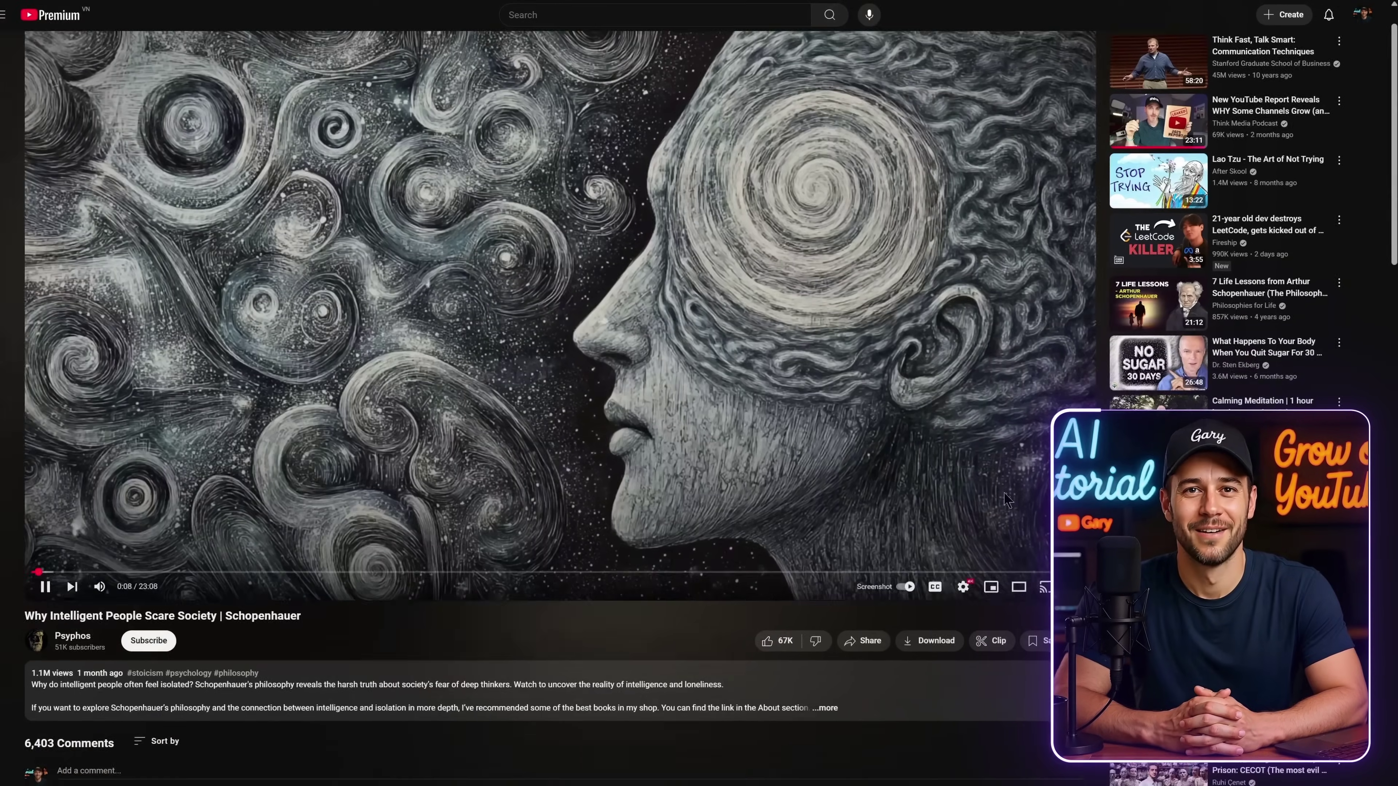
scroll(806, 515, down, 3)
scroll(836, 584, down, 1)
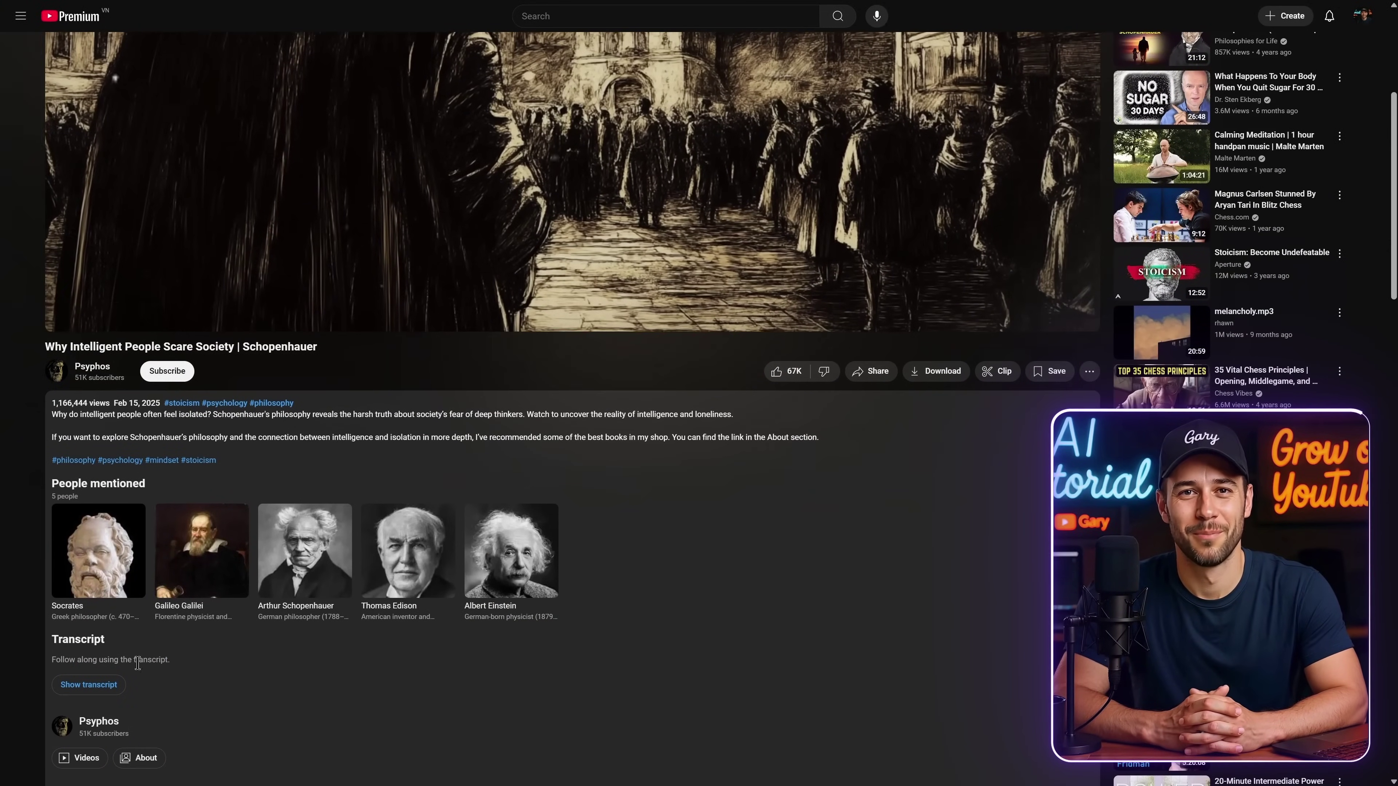
scroll(105, 683, up, 4)
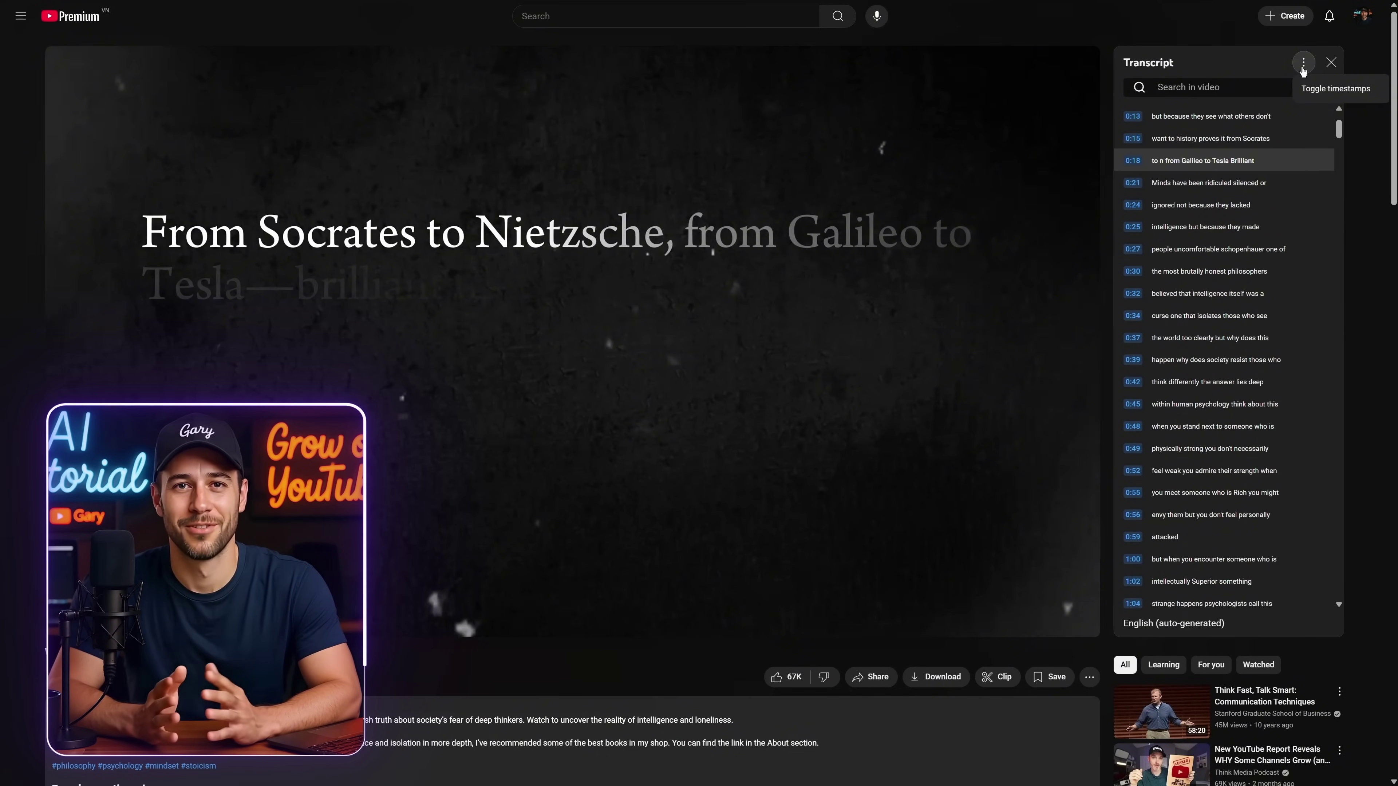
click(1338, 89)
scroll(1260, 391, down, 10)
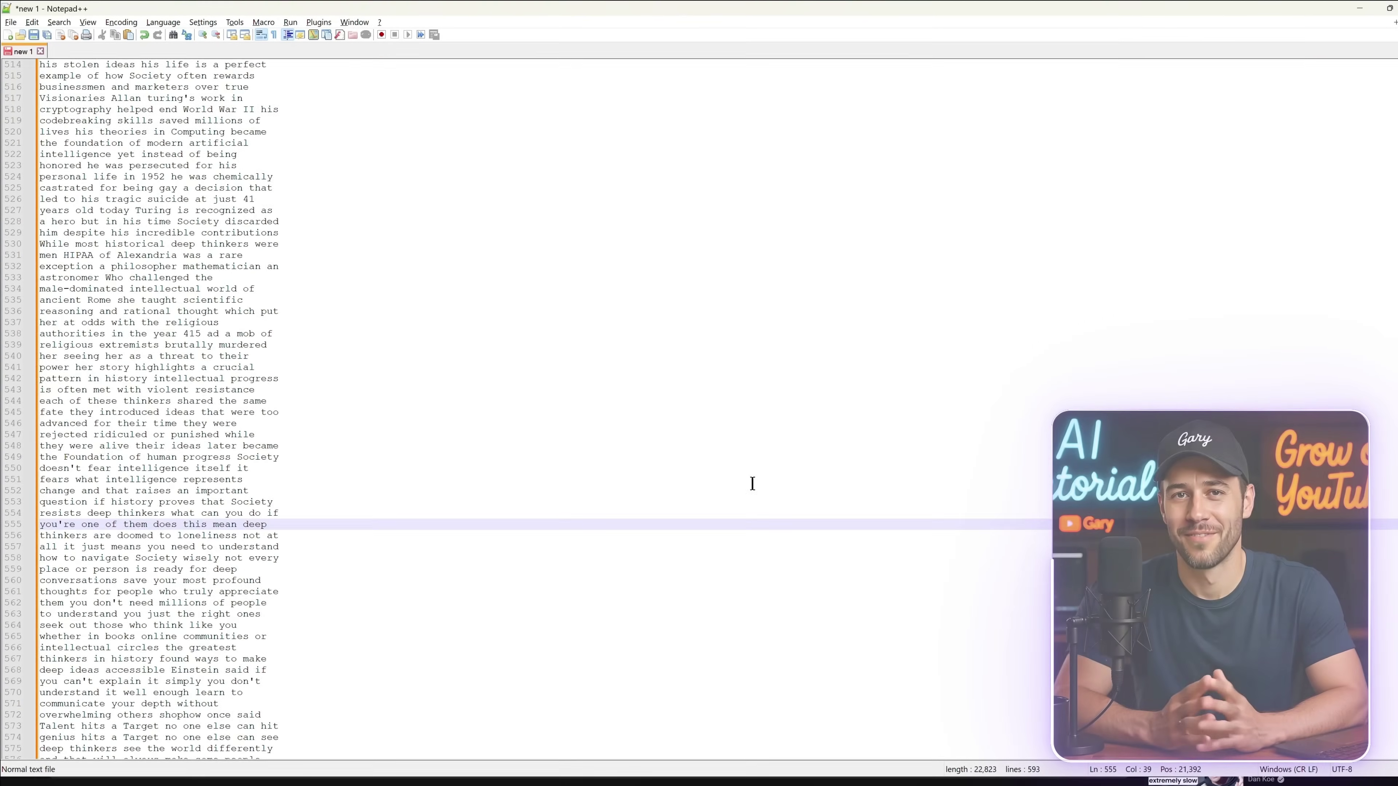
- Join the transcript into one line, then insert a blank-line break after 'insights don't just challenge ideas'
key(ctrl+a)
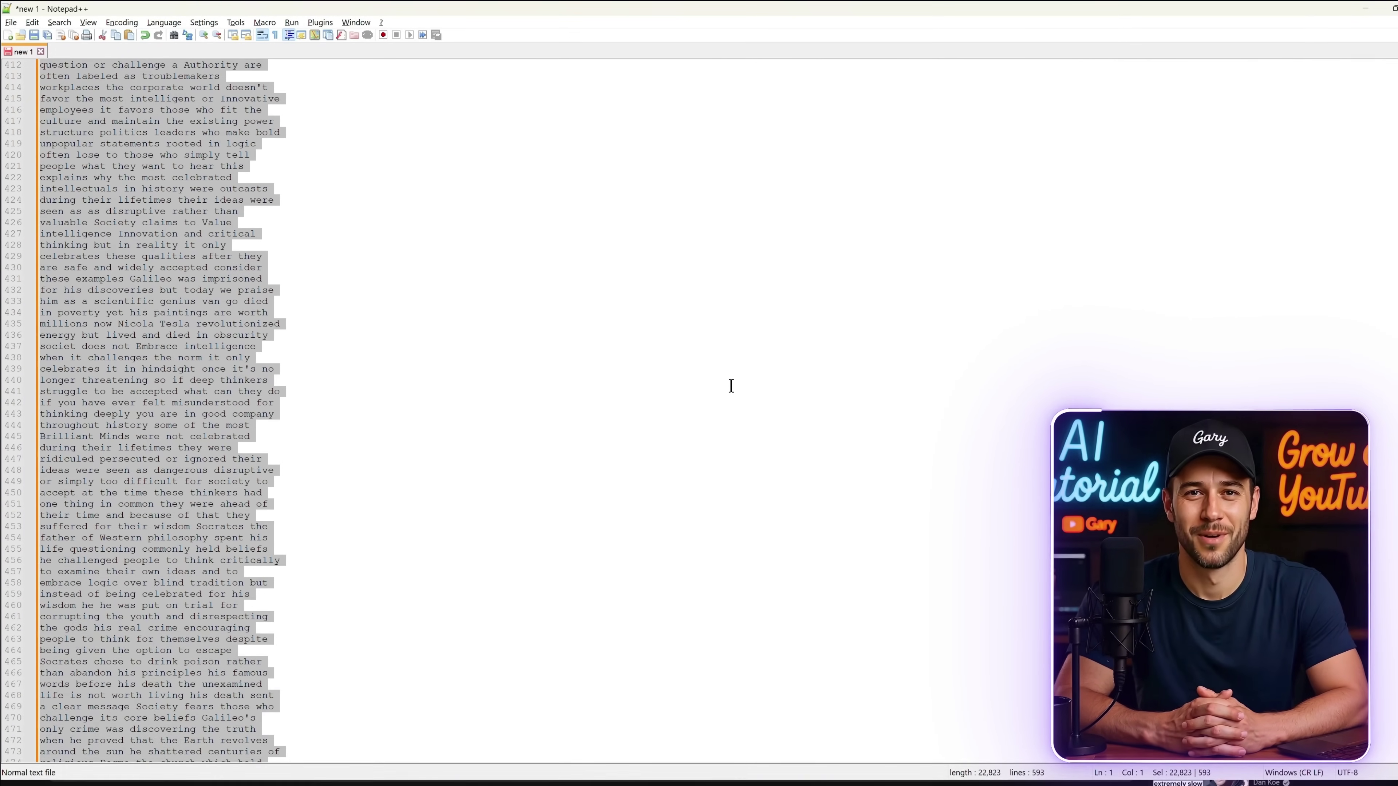
key(ctrl+j)
drag(278, 189, 368, 189)
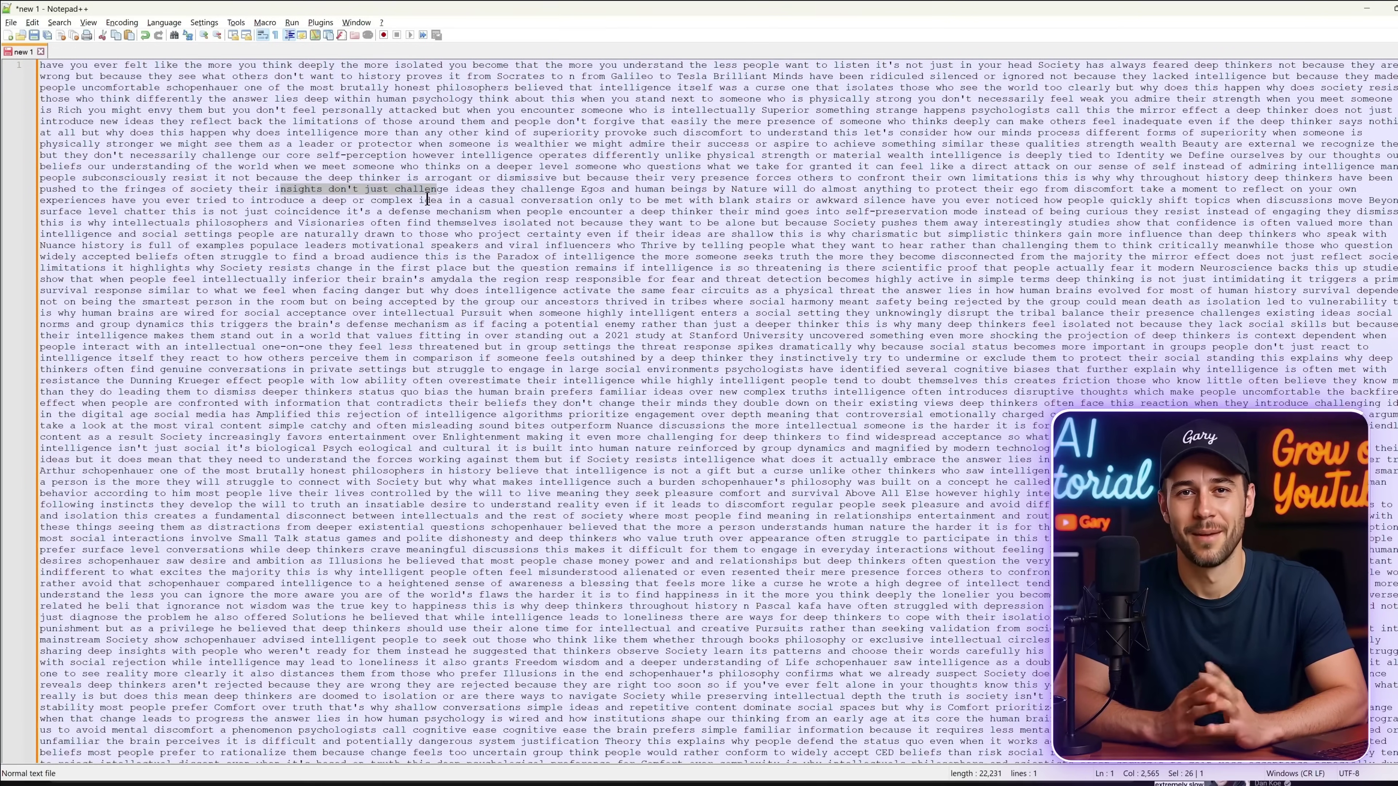
click(491, 188)
key(Return)
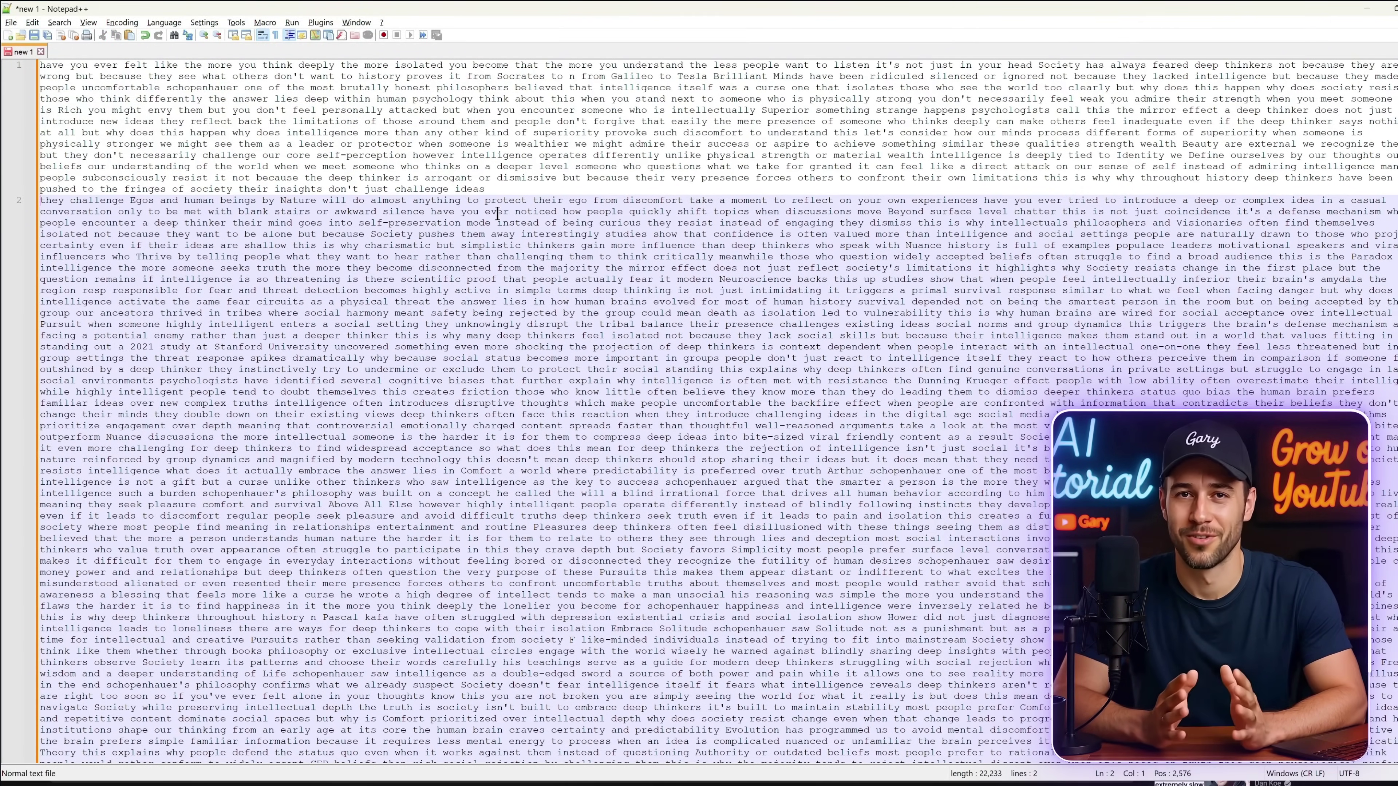
key(Return)
key(Return)
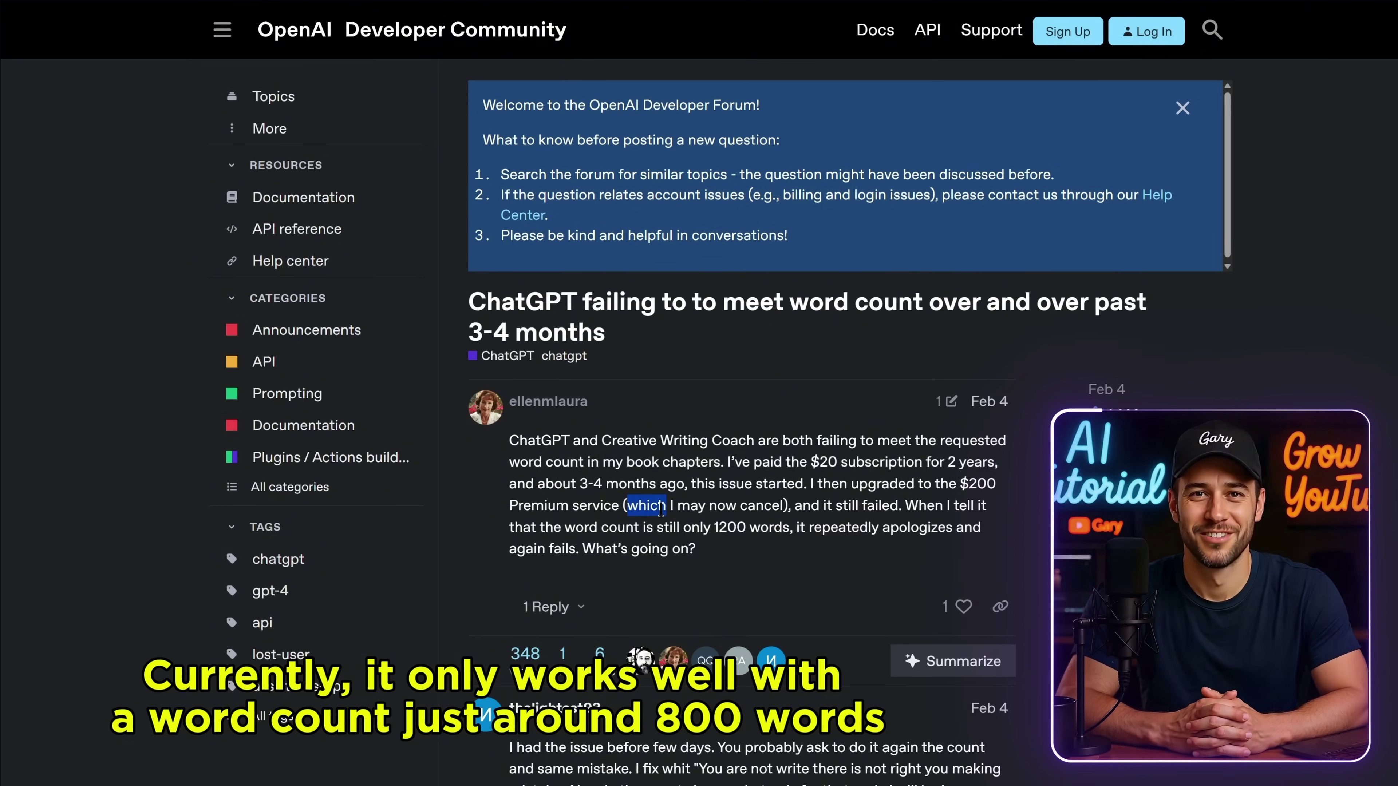
- Replace WordCounter's old text with the transcript and read its 3,520 words and 22,231 characters
drag(590, 528, 795, 523)
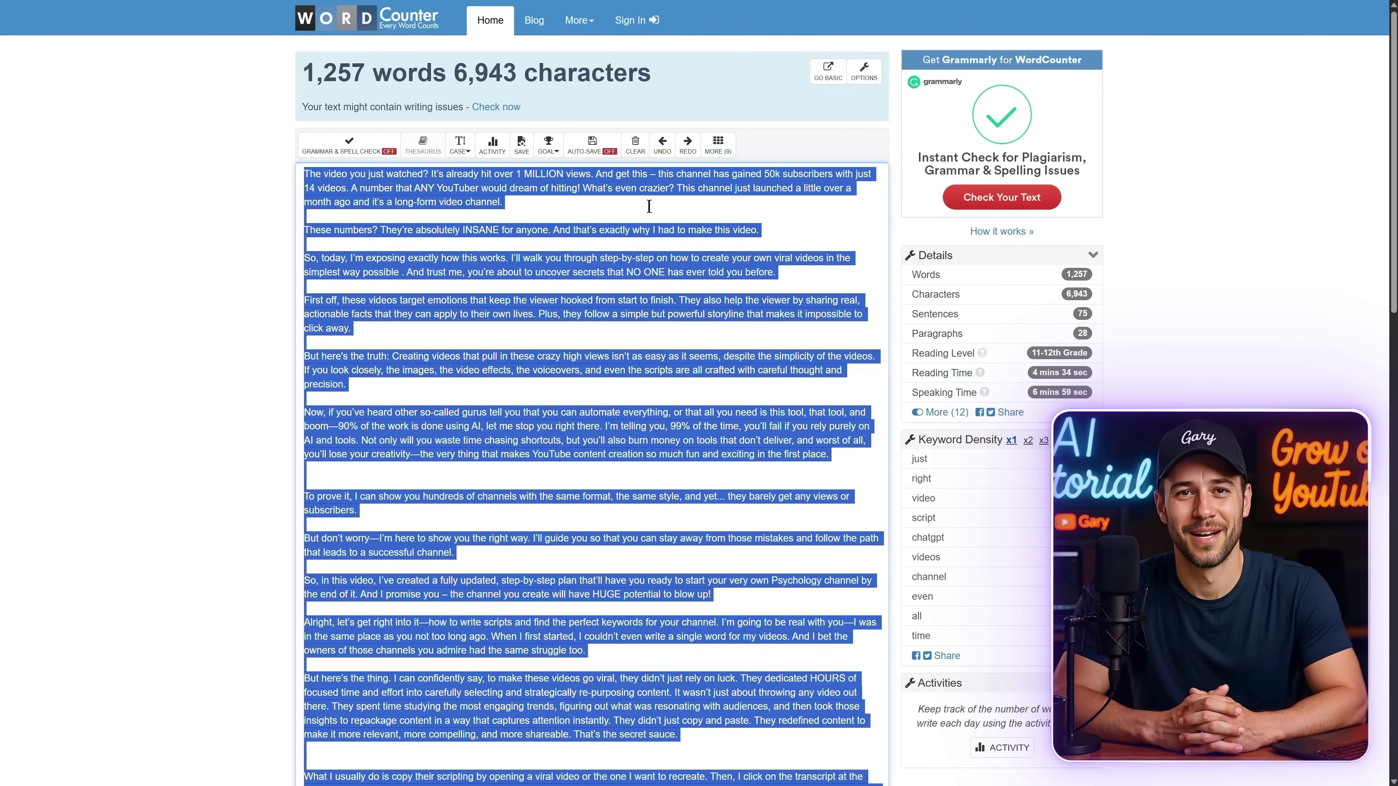
key(Delete)
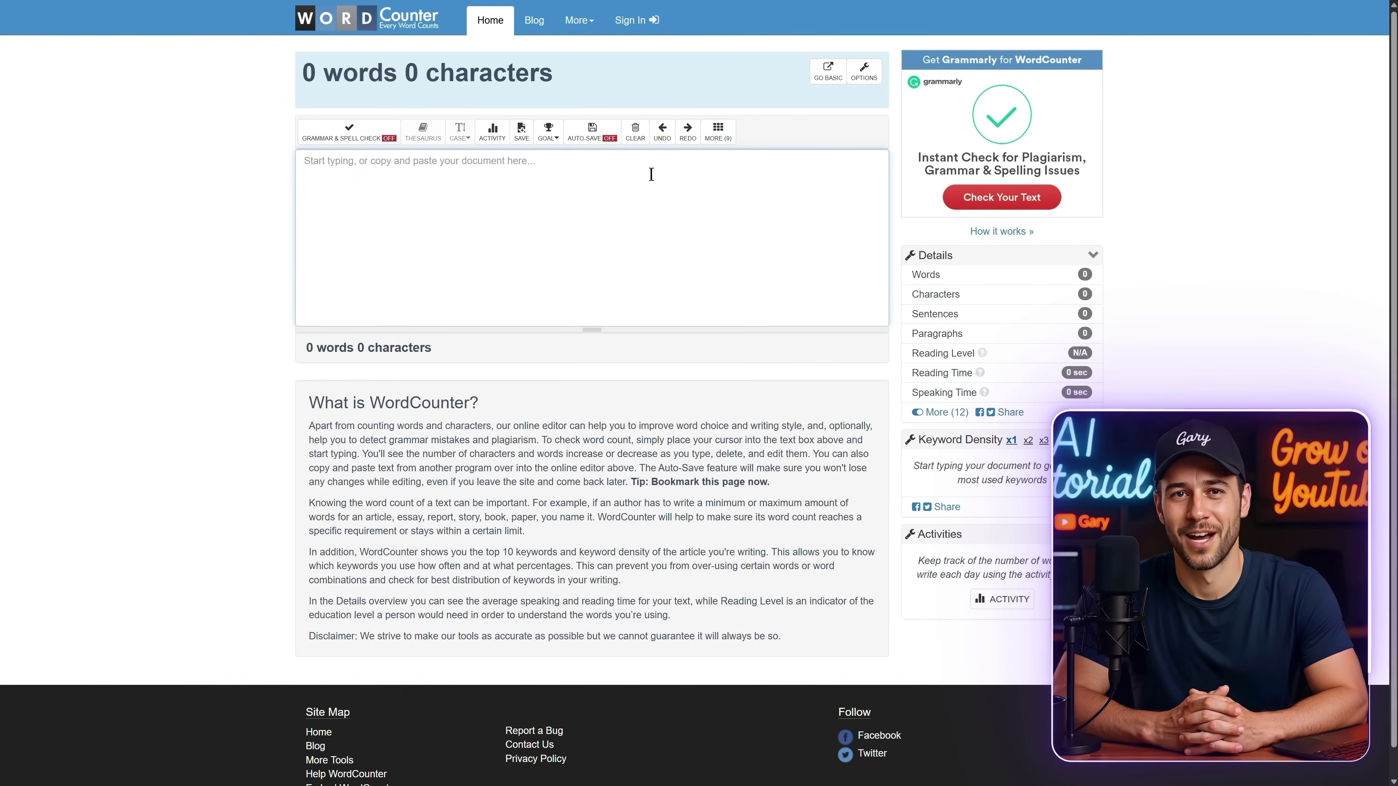
key(ctrl+v)
scroll(939, 316, up, 5)
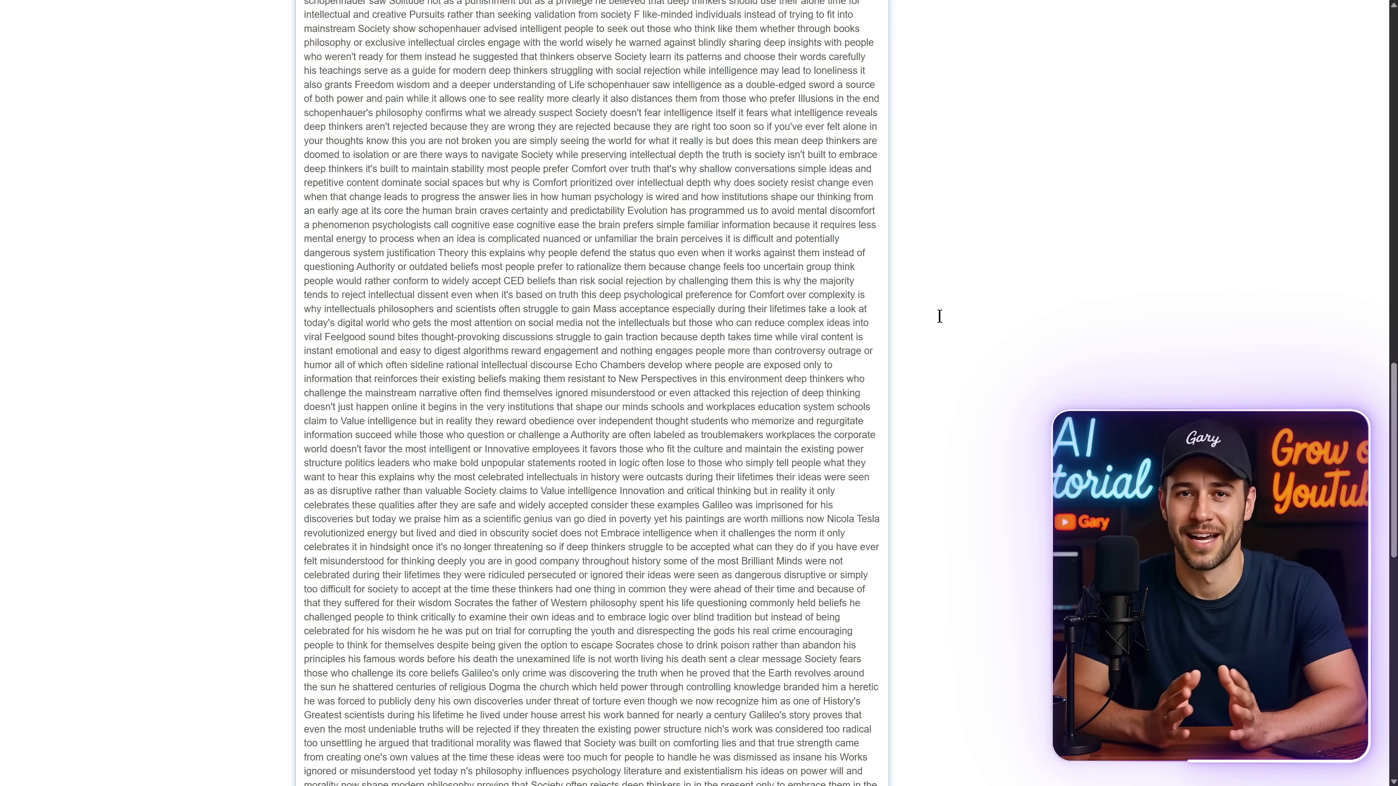
scroll(949, 317, up, 15)
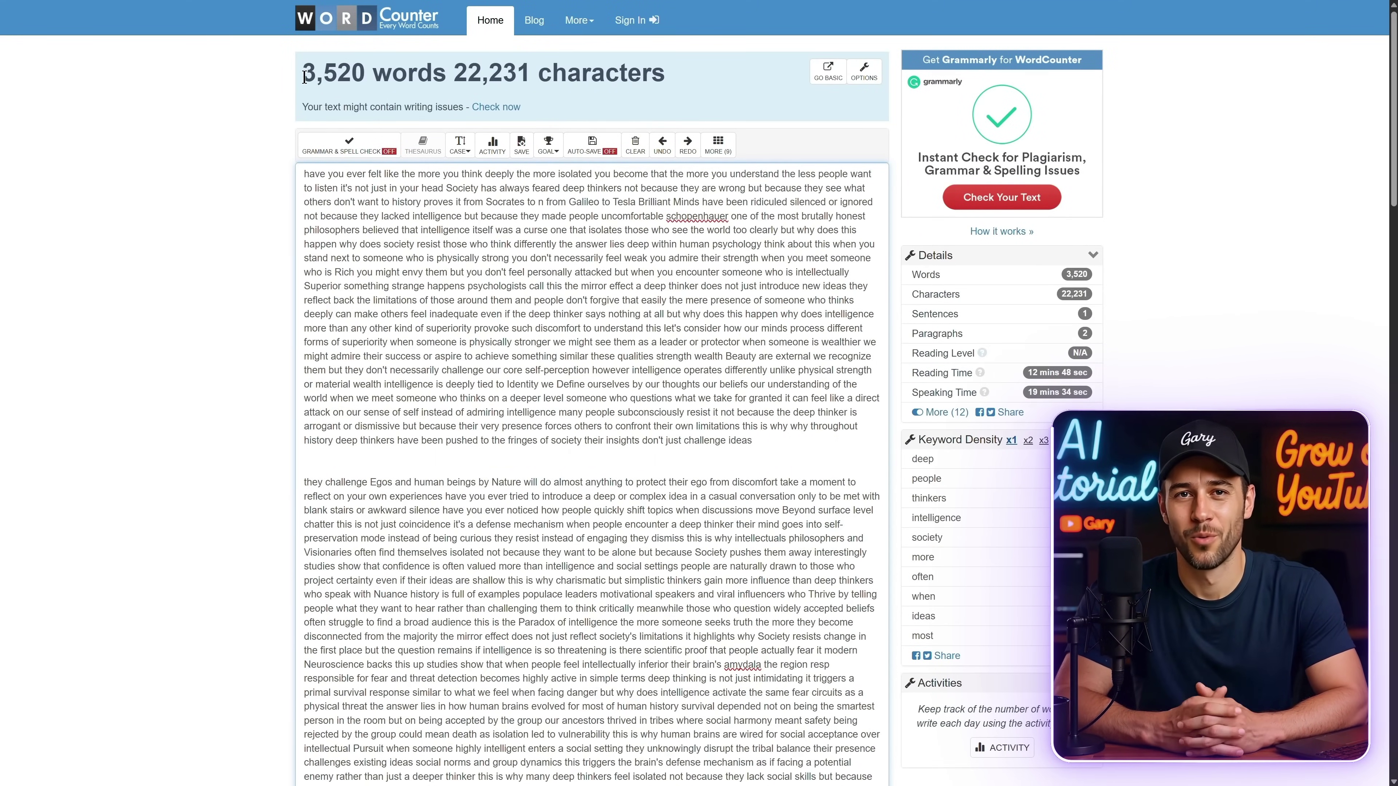
drag(304, 77, 646, 80)
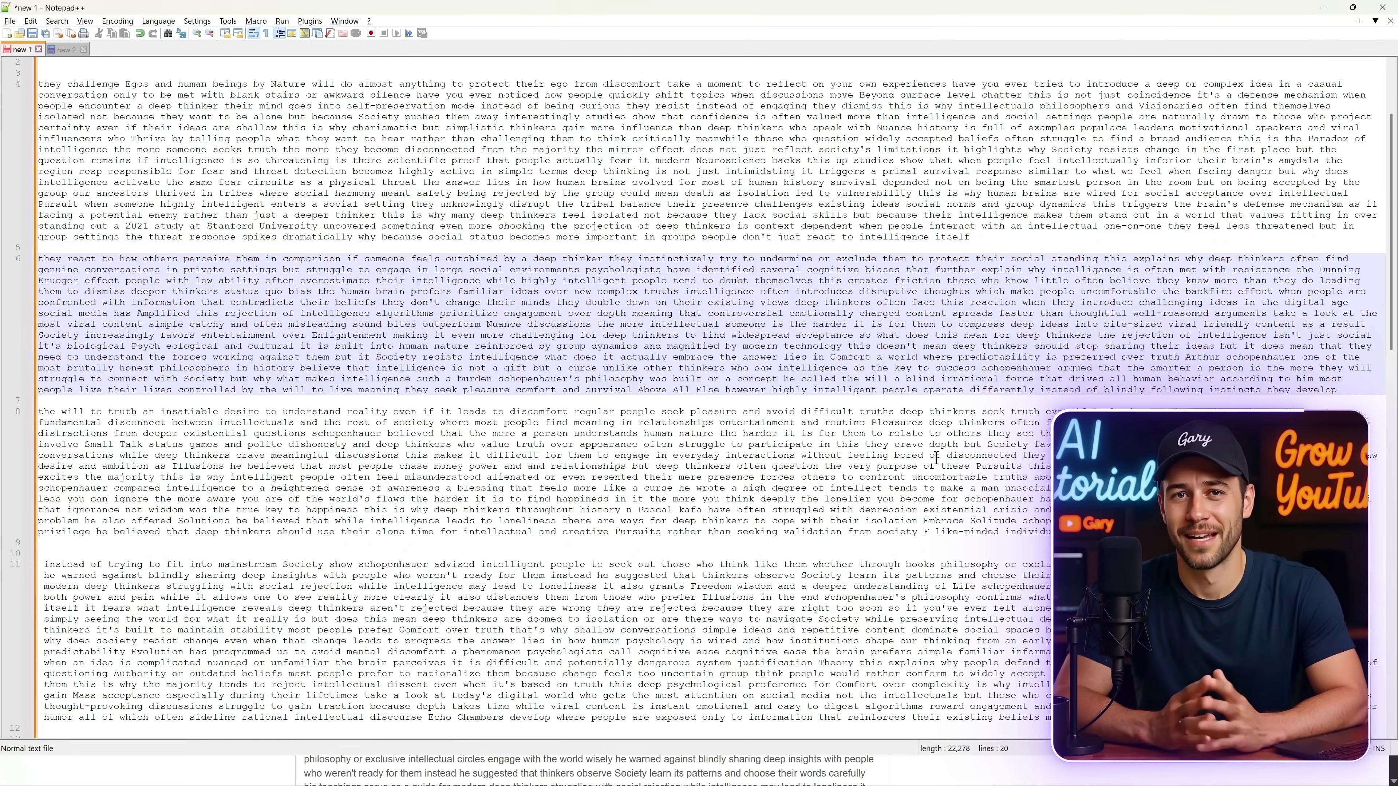
- Copy the transcript's first paragraph from Notepad++ into a new ChatGPT 4o mini prompt
scroll(873, 477, down, 10)
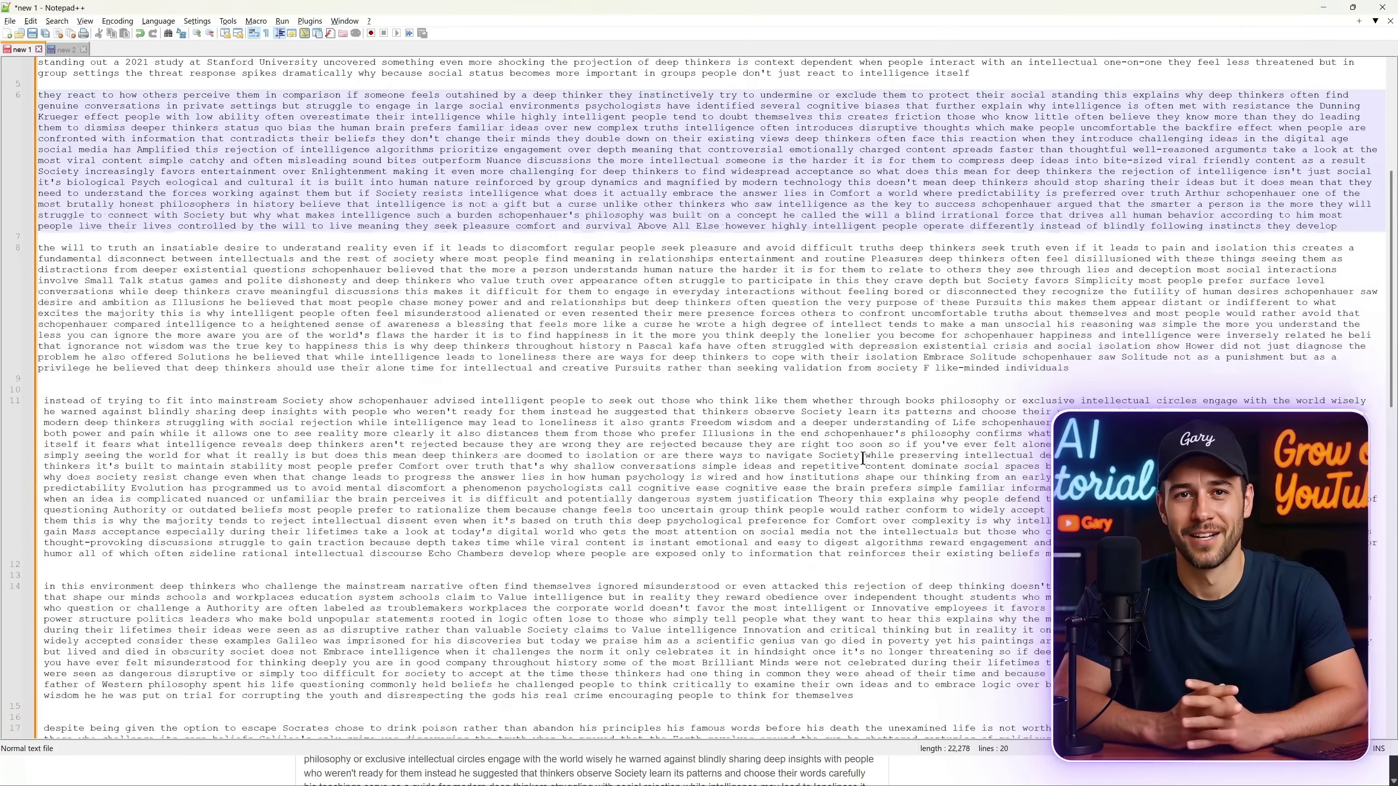
scroll(872, 477, up, 13)
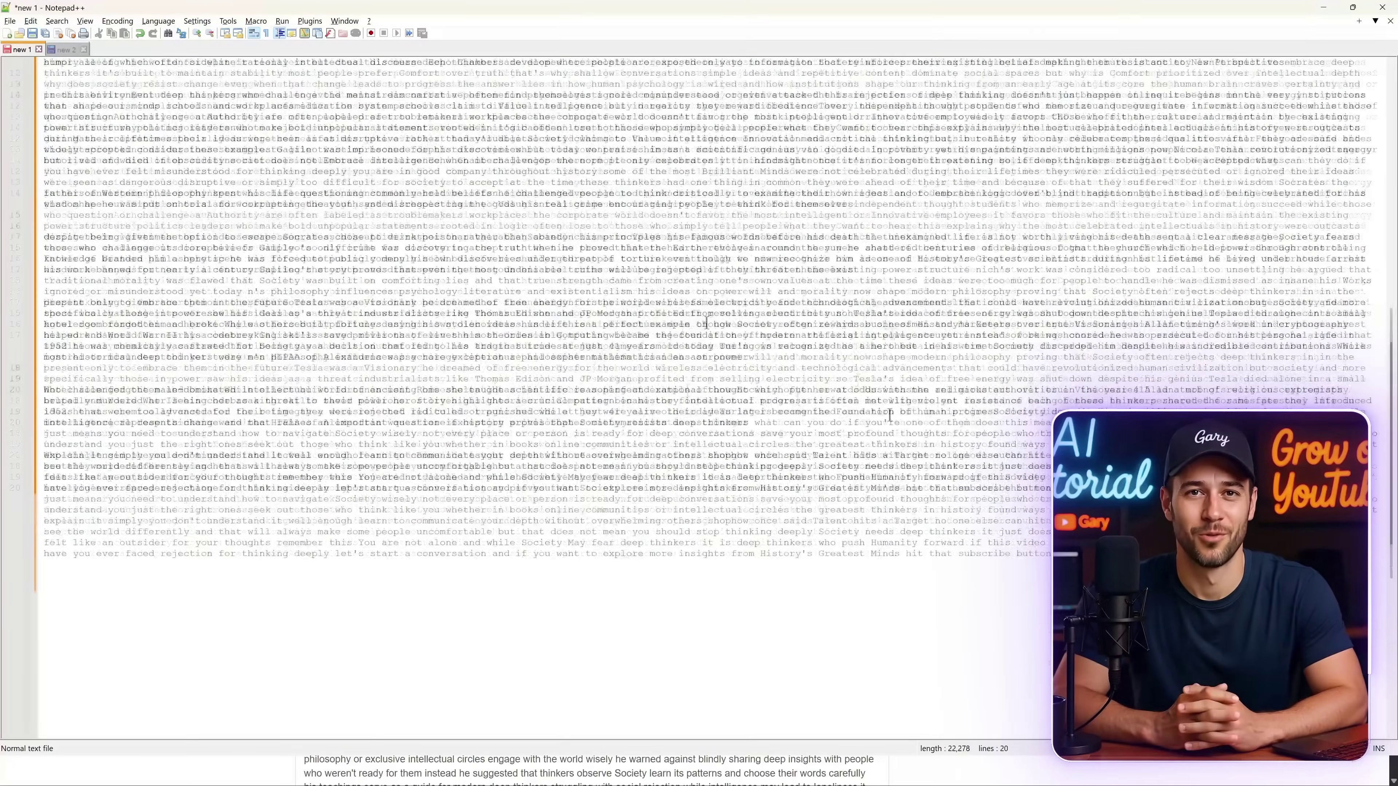
scroll(625, 416, up, 5)
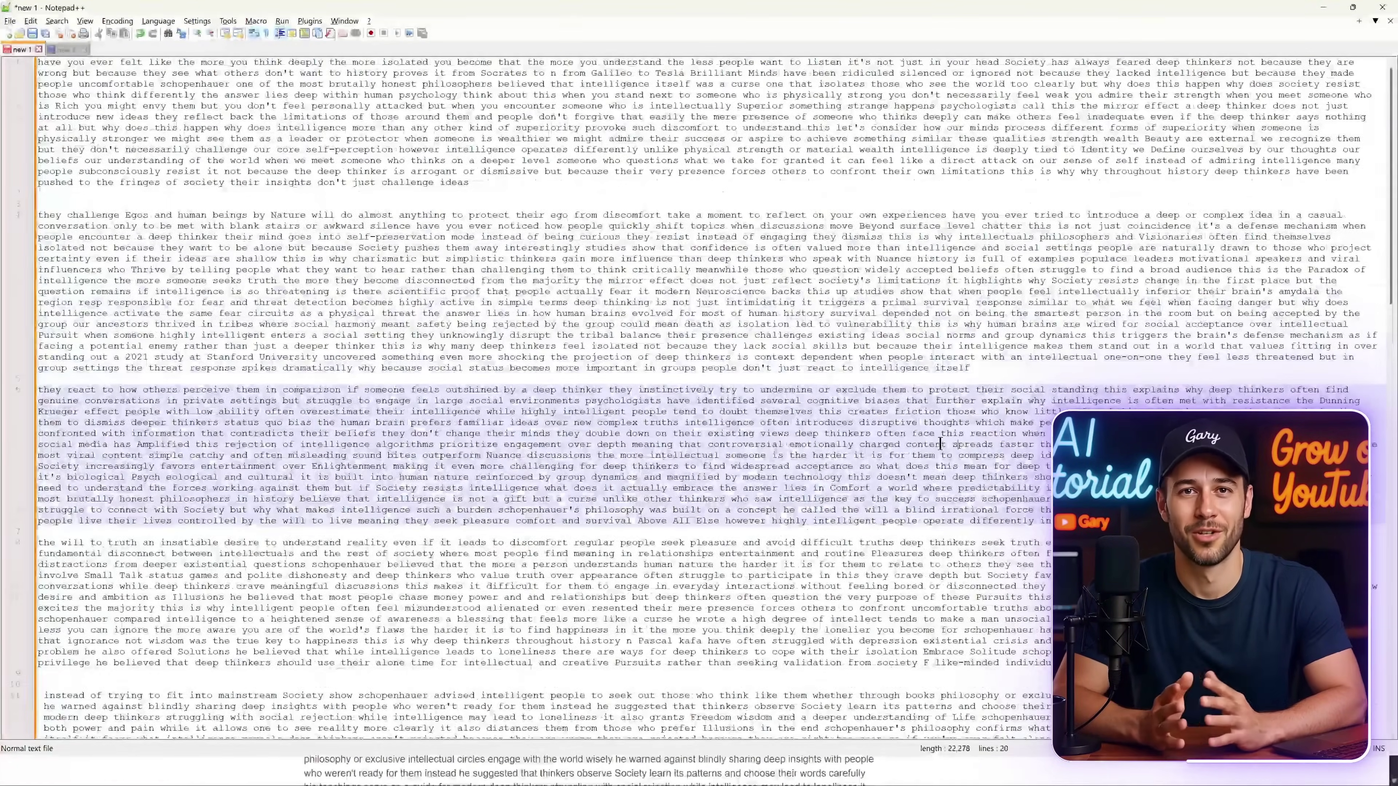
drag(531, 183, 15, 30)
key(ctrl+c)
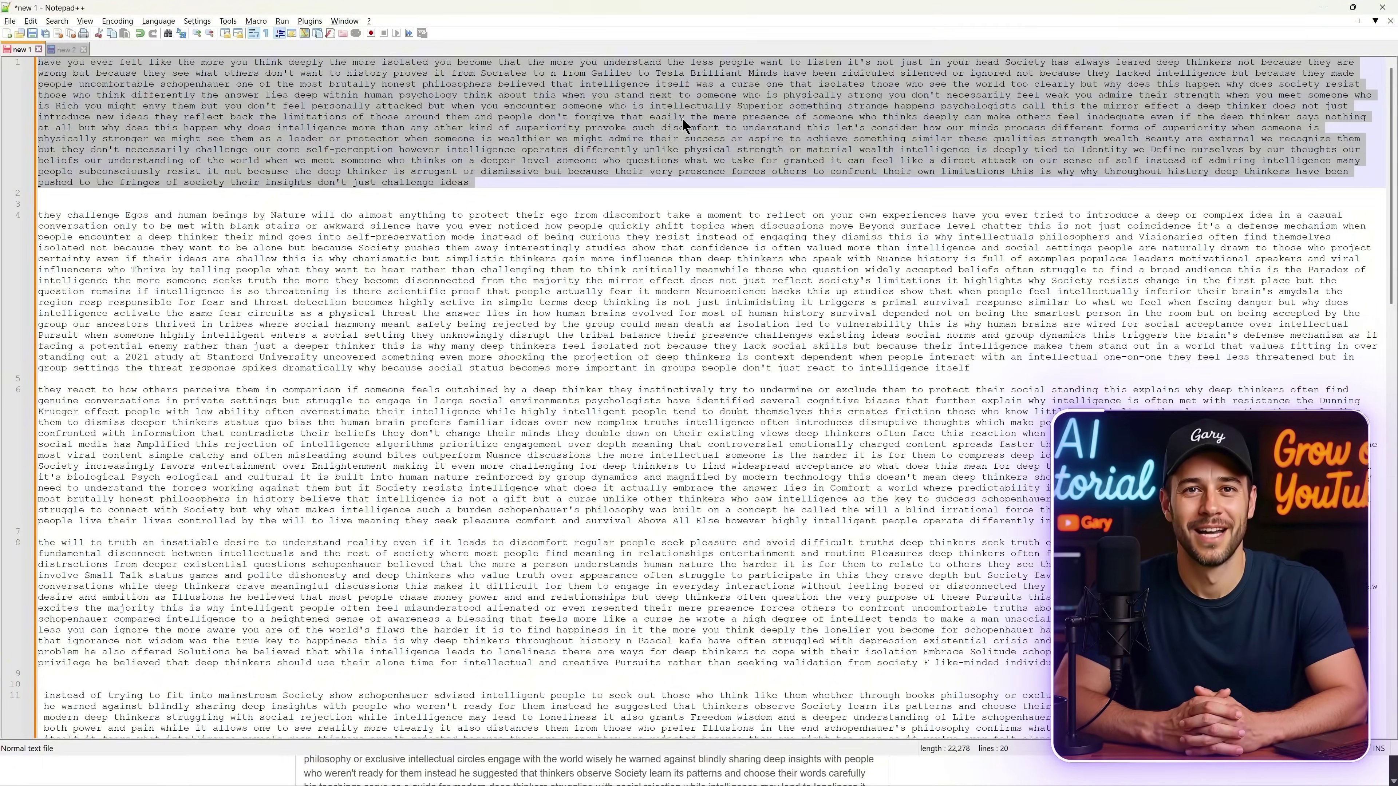
key(alt+Tab)
key(ctrl+v)
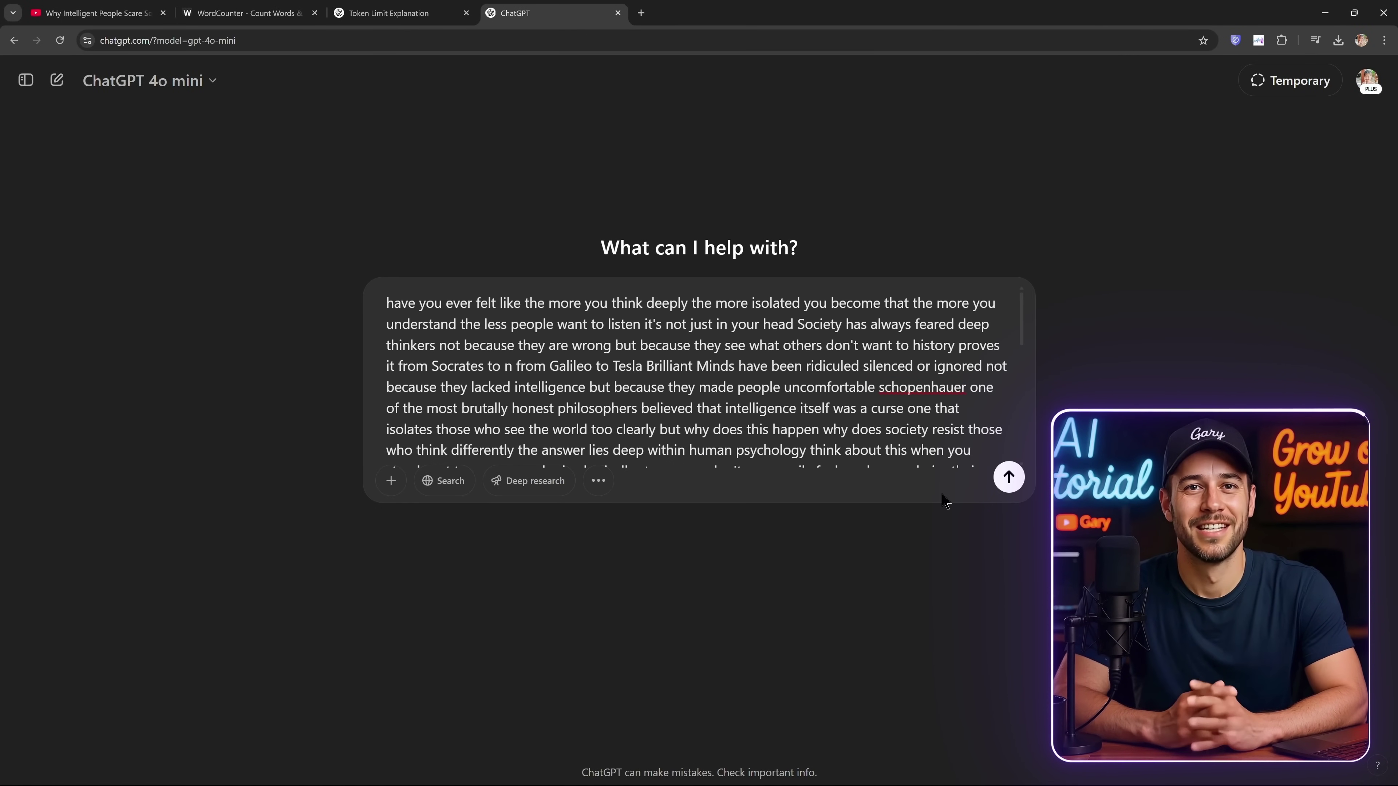
- Send the paragraph with 'please rewrite this script for me but still keep the style of script'
click(377, 303)
text(")
key(Left)
text(please rewrite this script for me bu)
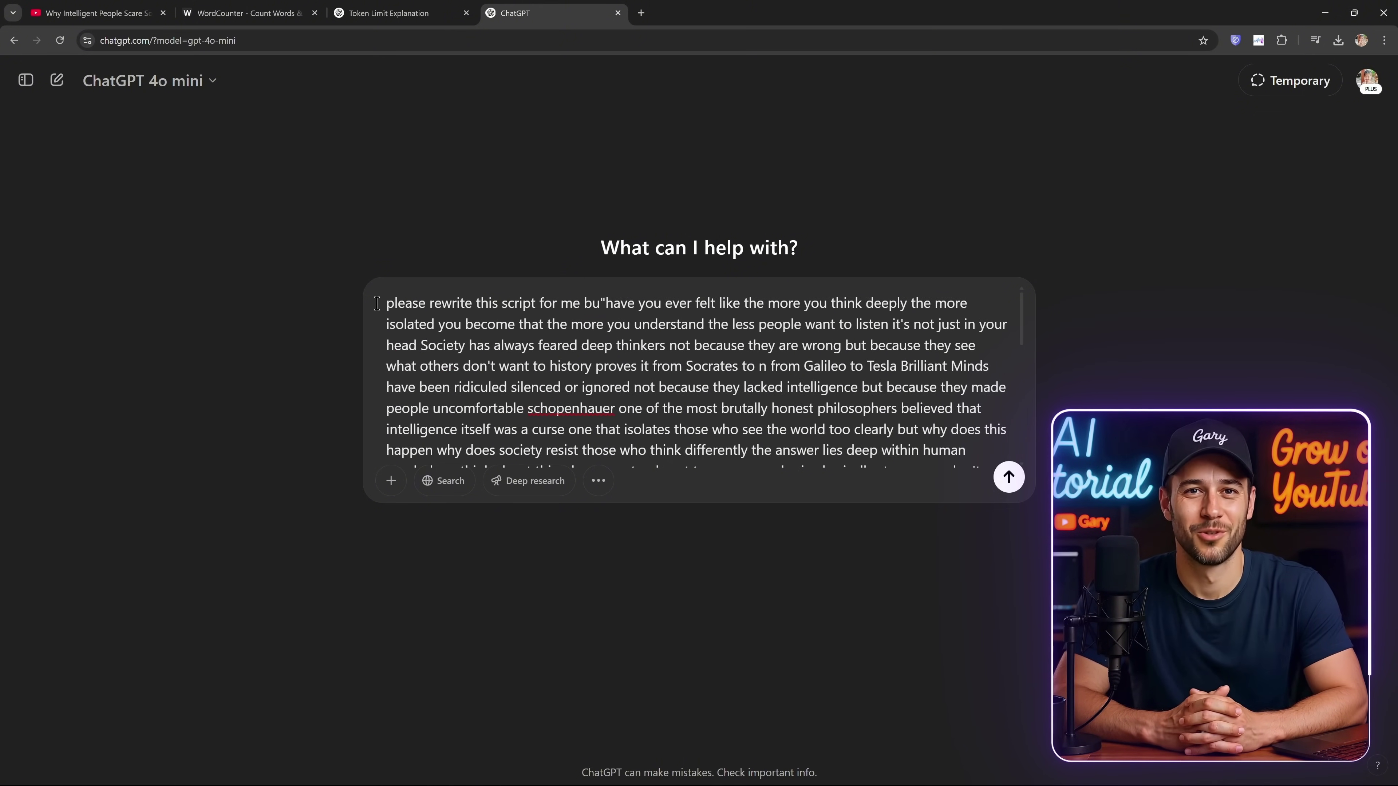
text(t still keep the style of script)
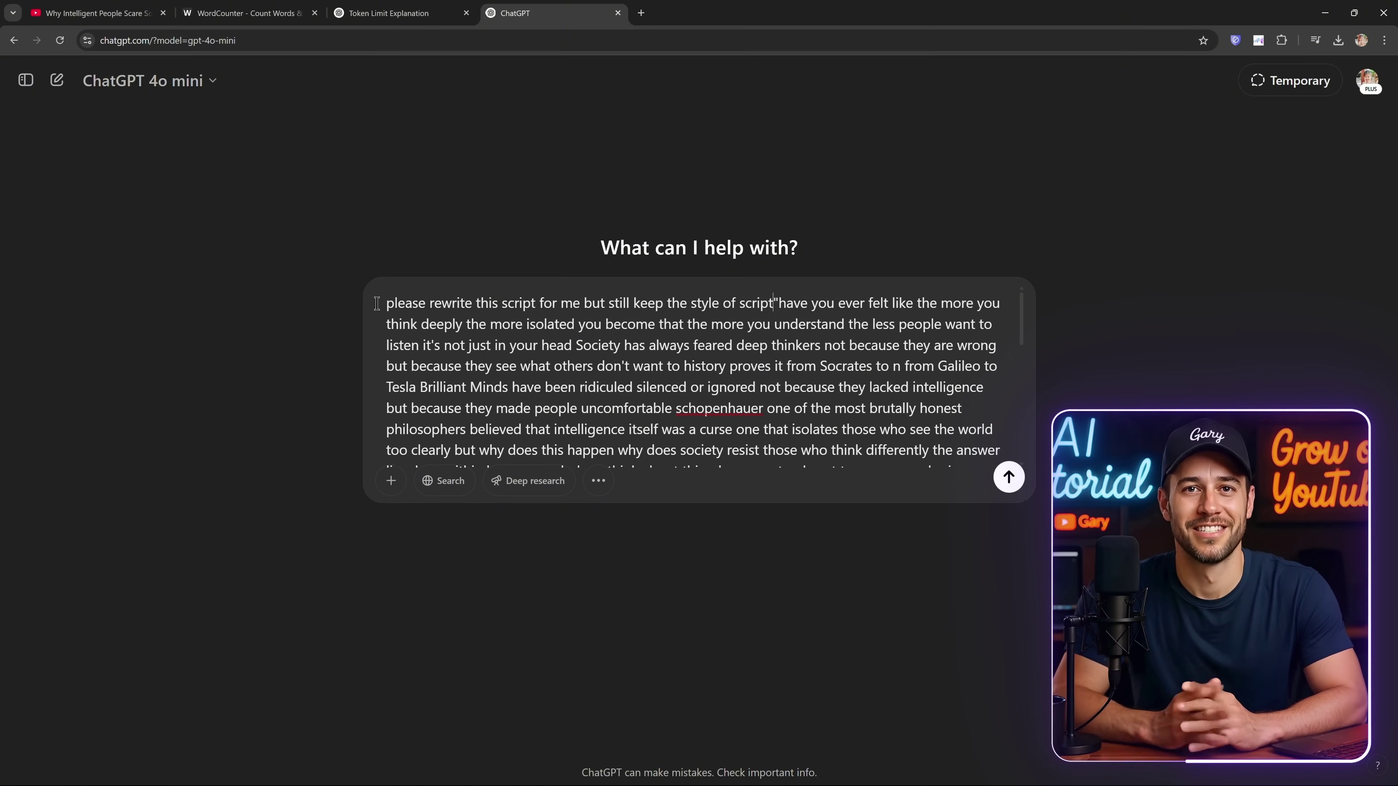
key(Return)
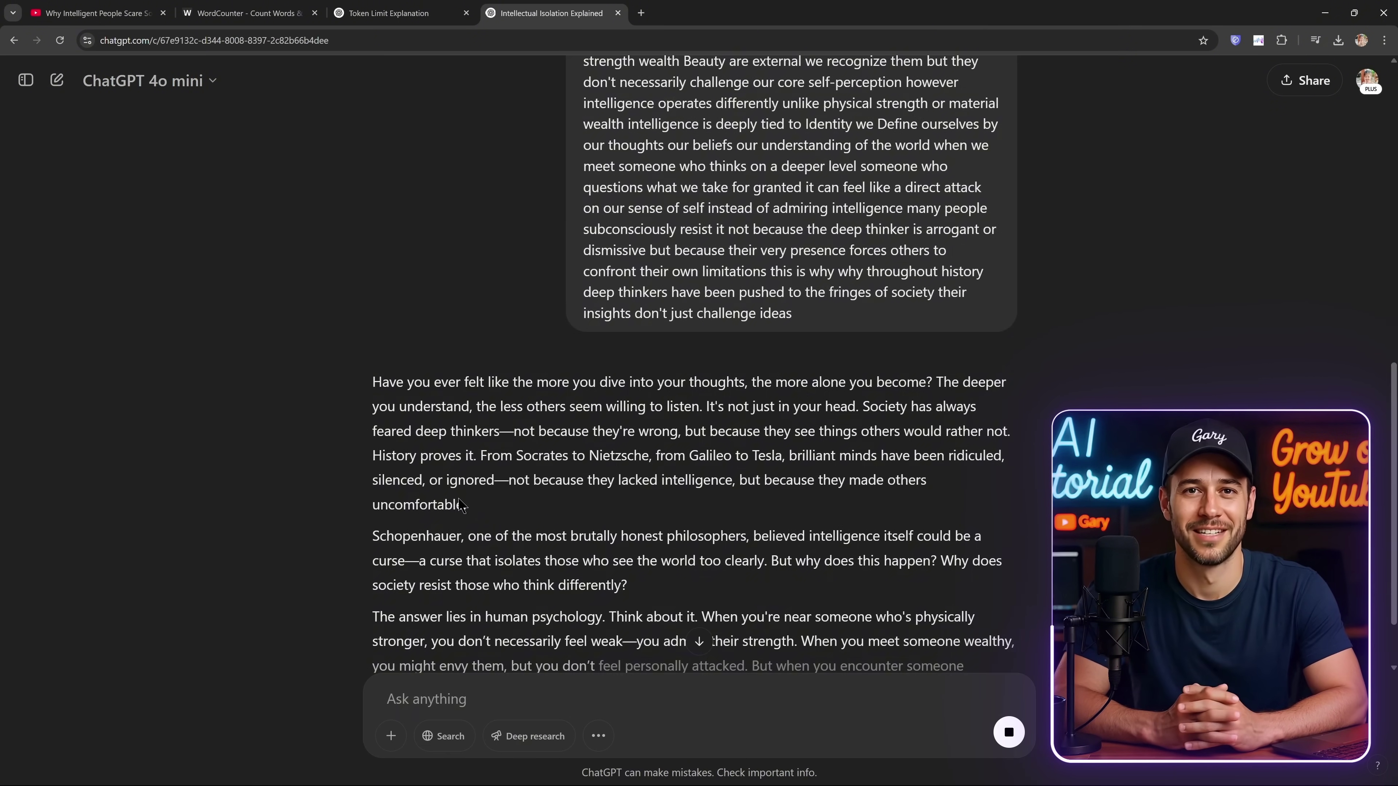
- Review ChatGPT's reply and select the rewritten first paragraph
scroll(909, 341, down, 5)
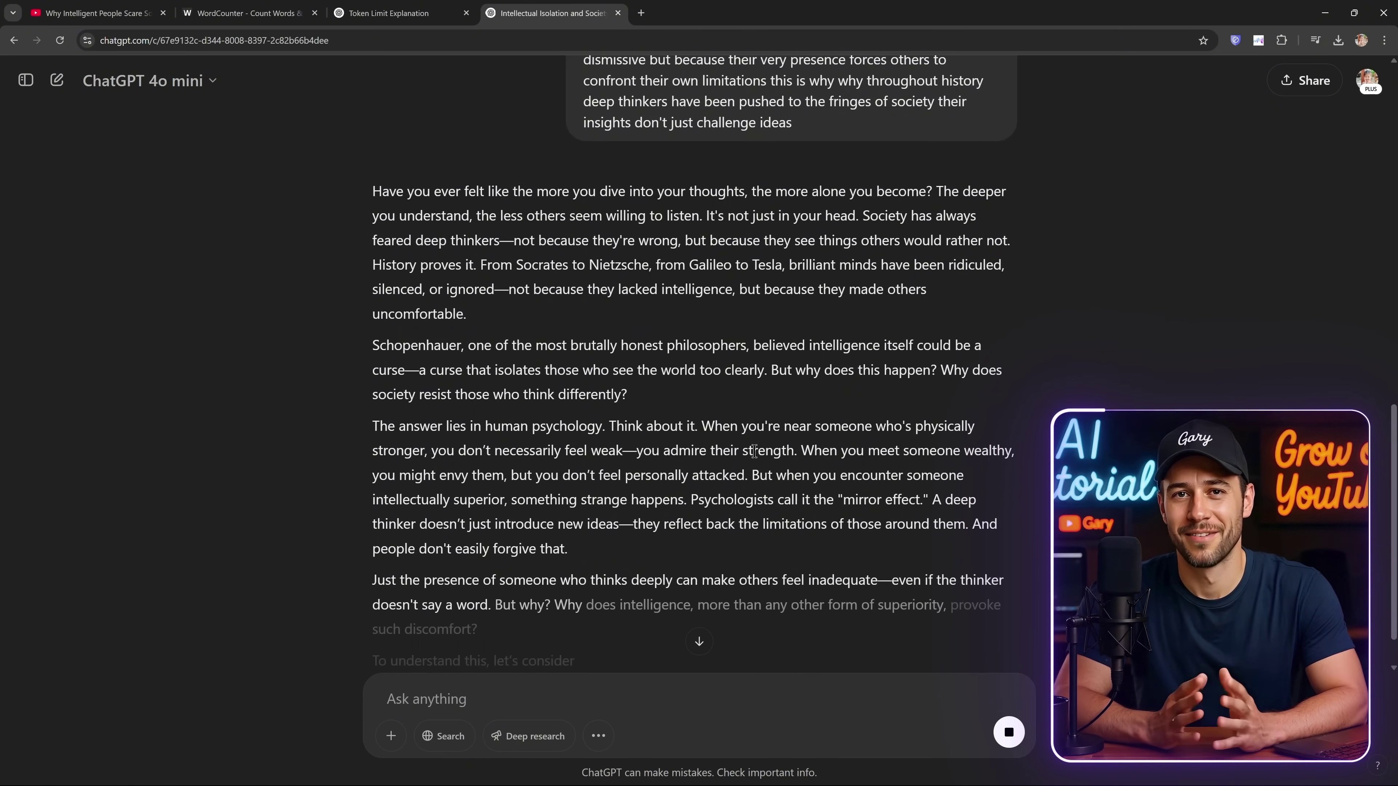
scroll(795, 366, down, 2)
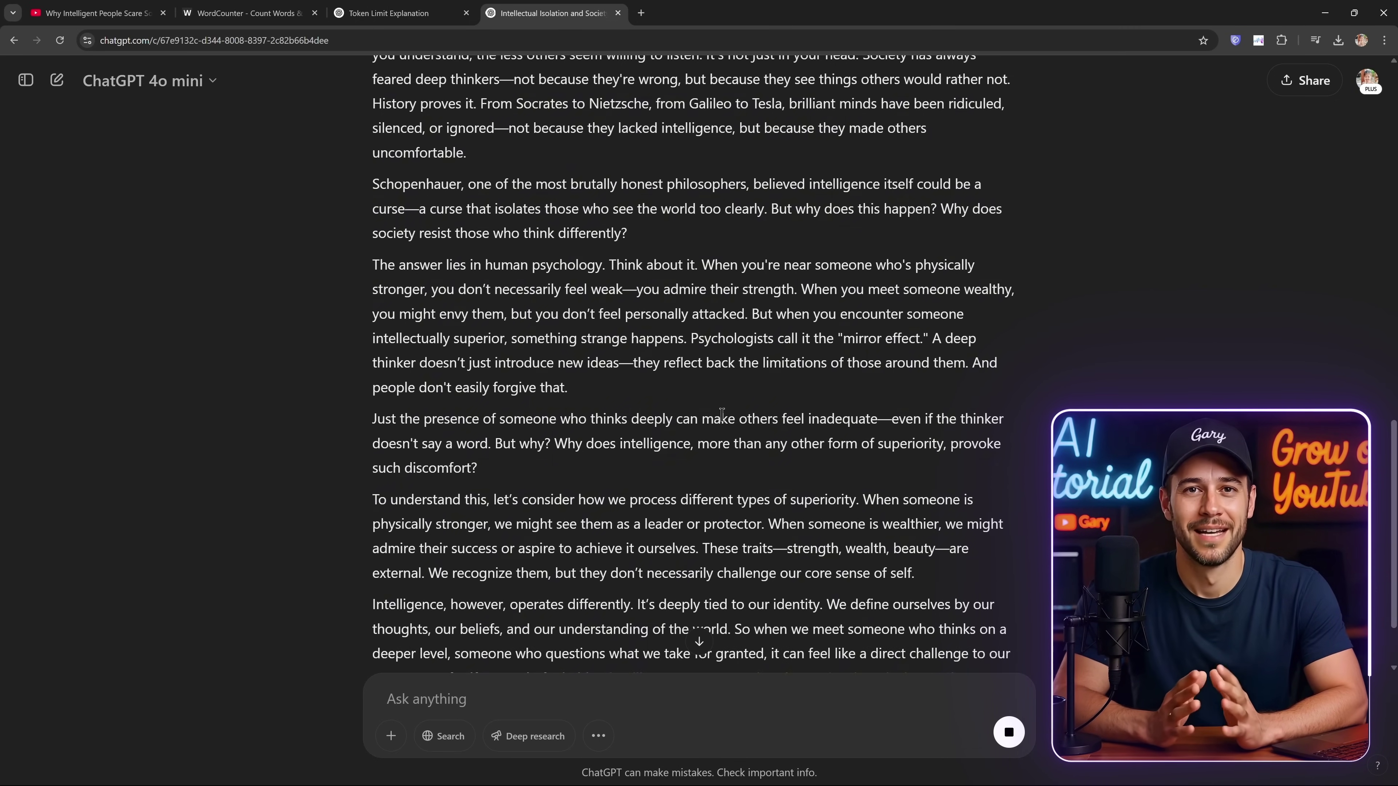
scroll(721, 414, down, 3)
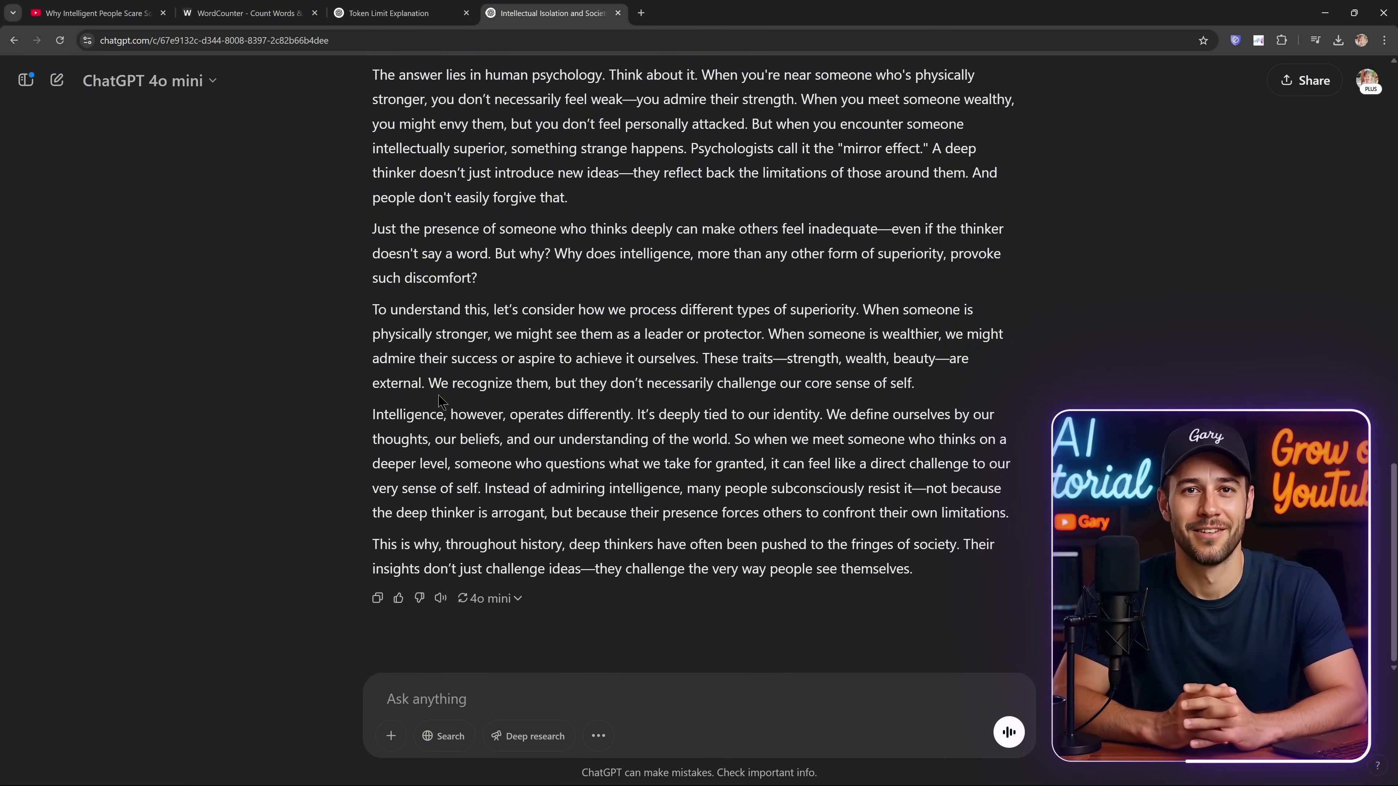
scroll(997, 476, up, 7)
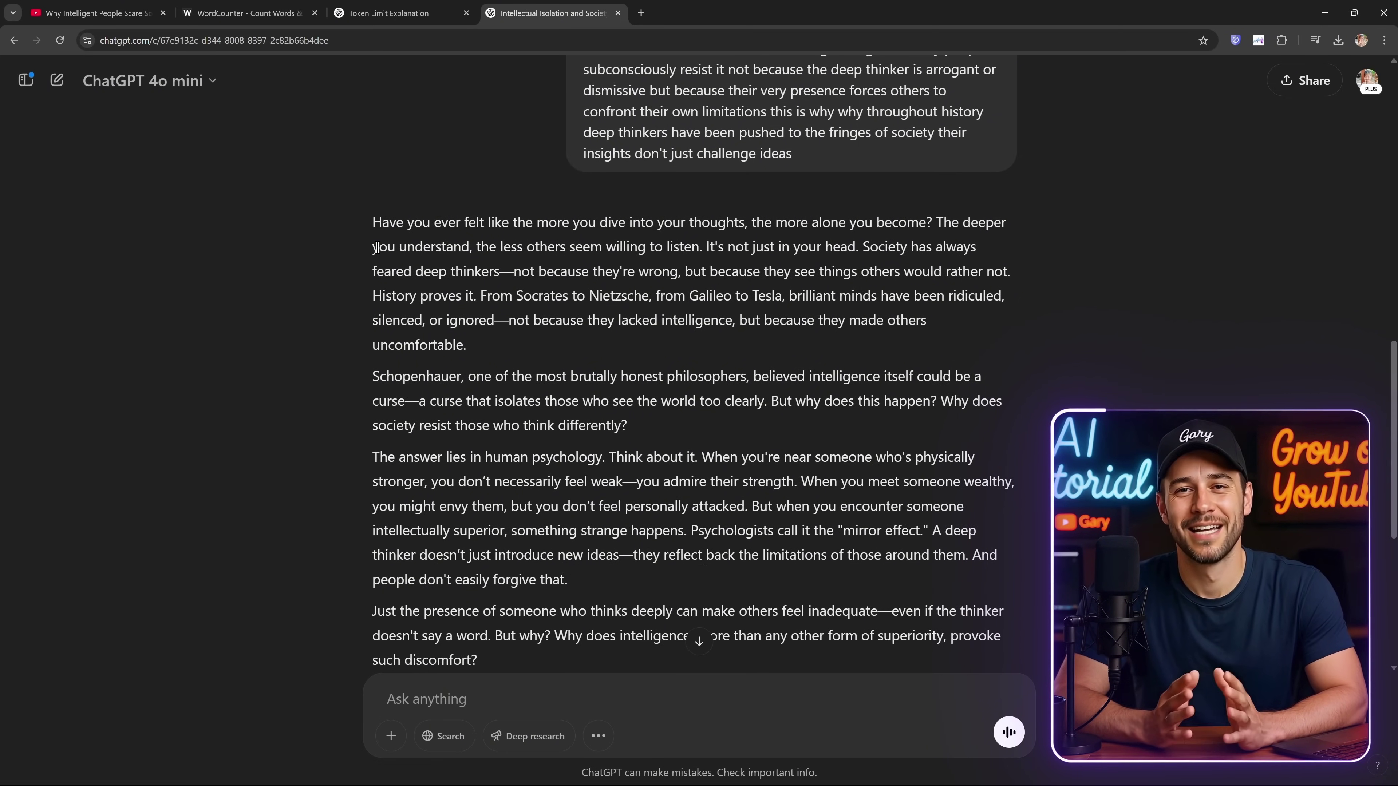
drag(367, 218, 544, 347)
scroll(515, 287, down, 7)
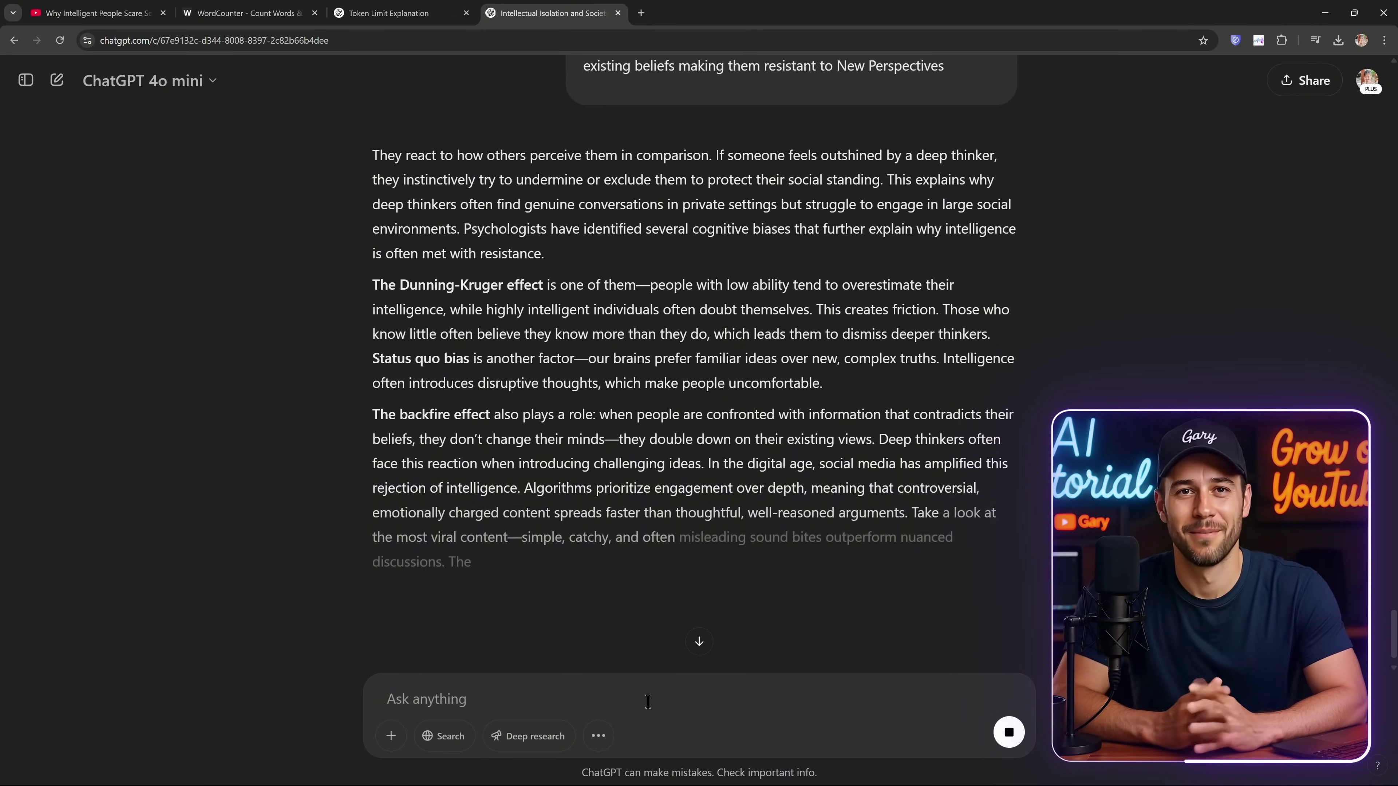
scroll(648, 702, down, 6)
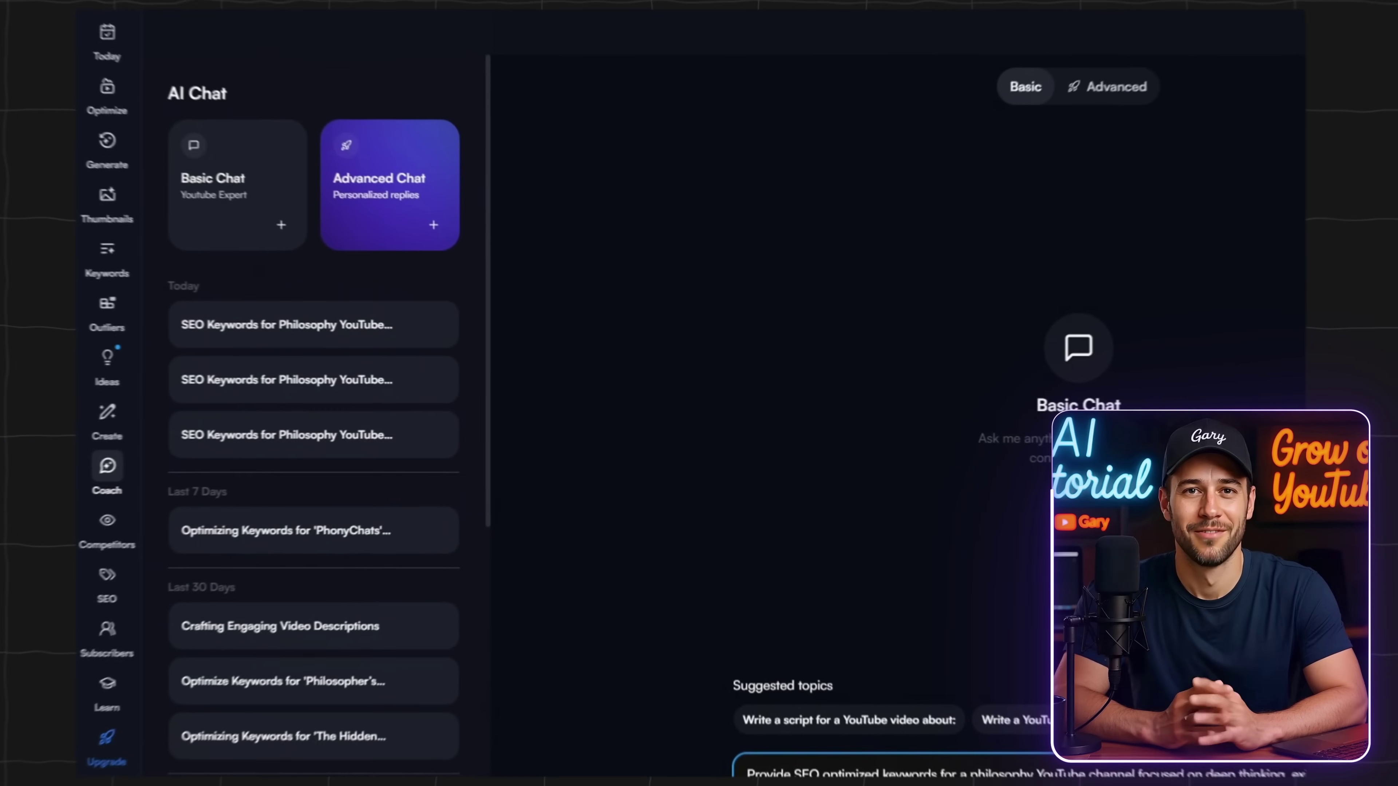
- Send the SEO keyword request and select the fifteen suggested philosophy keywords in the reply
key(Return)
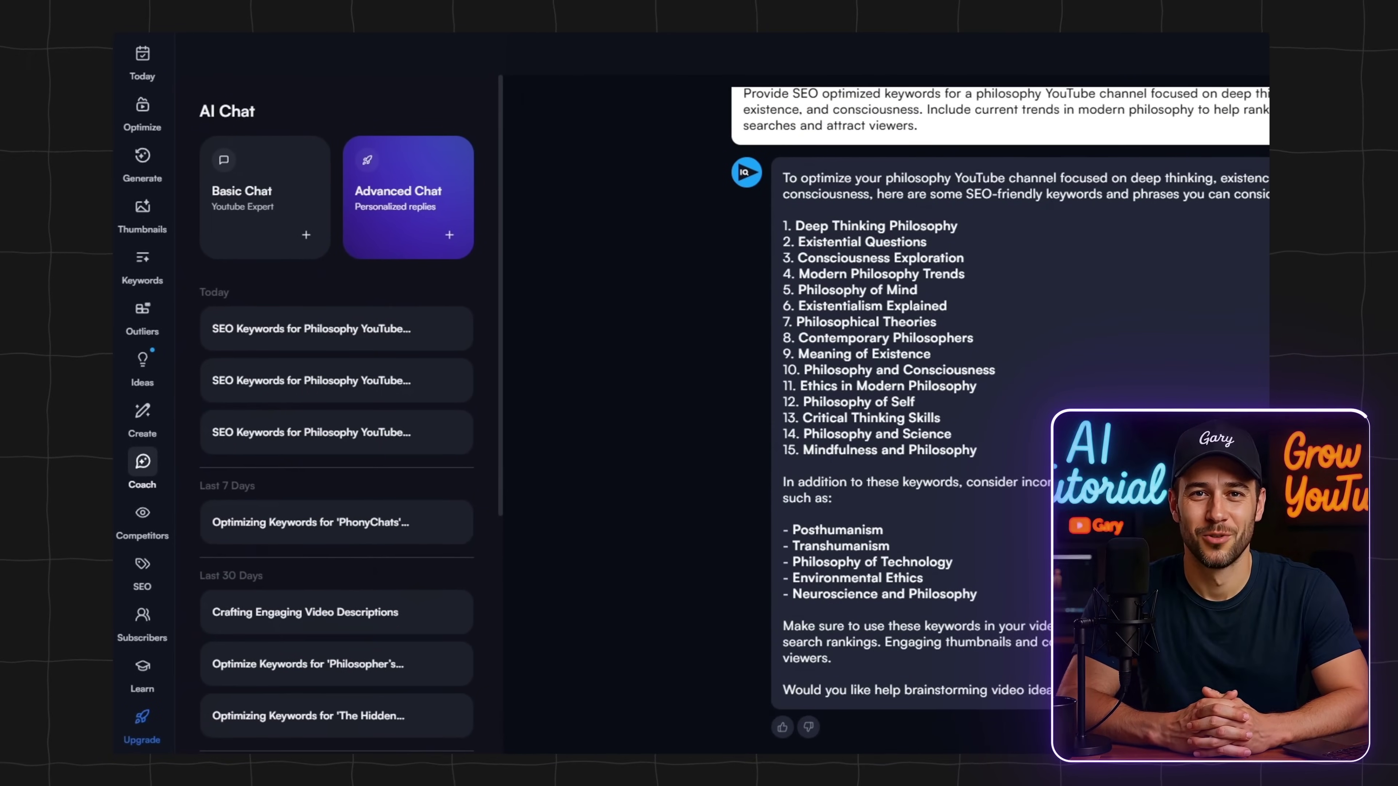
scroll(787, 237, up, 5)
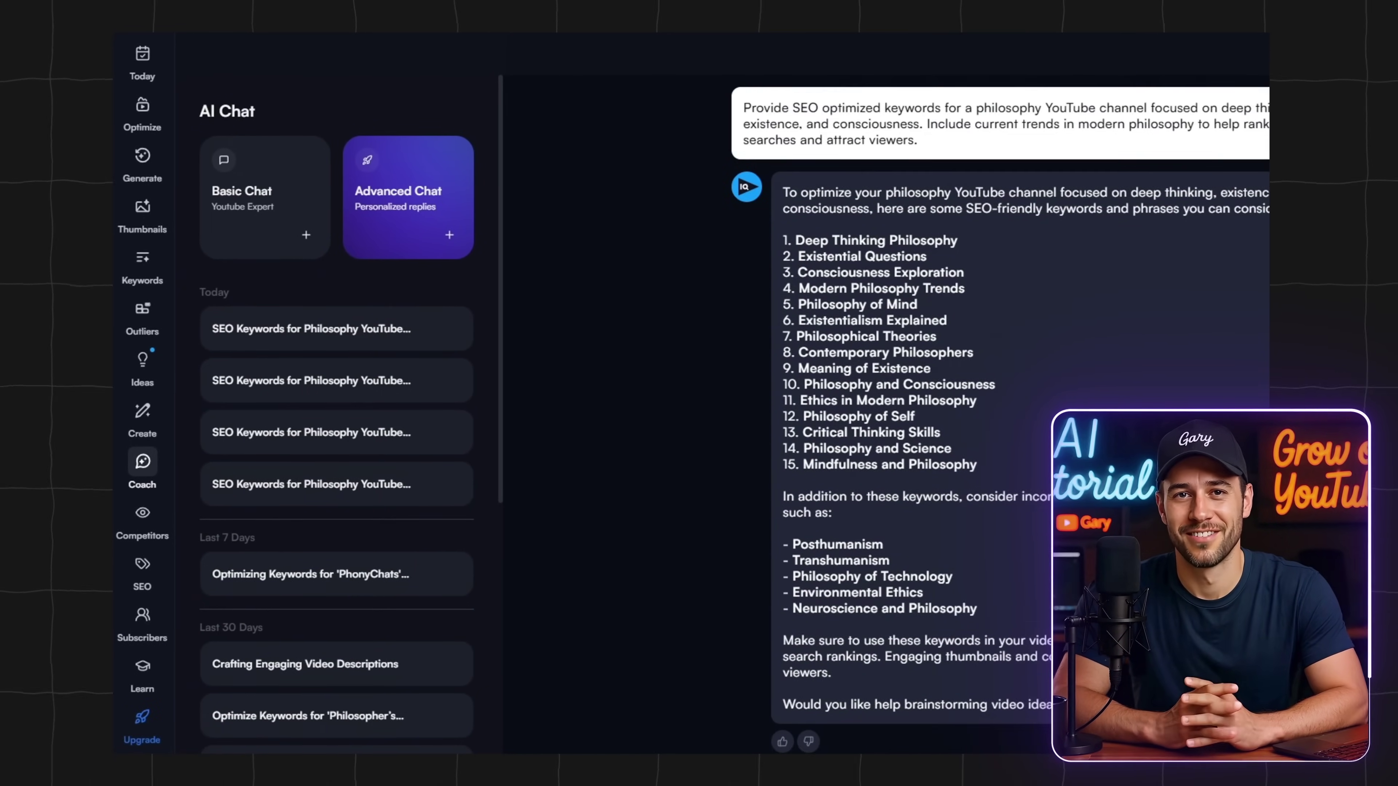
drag(788, 237, 1007, 462)
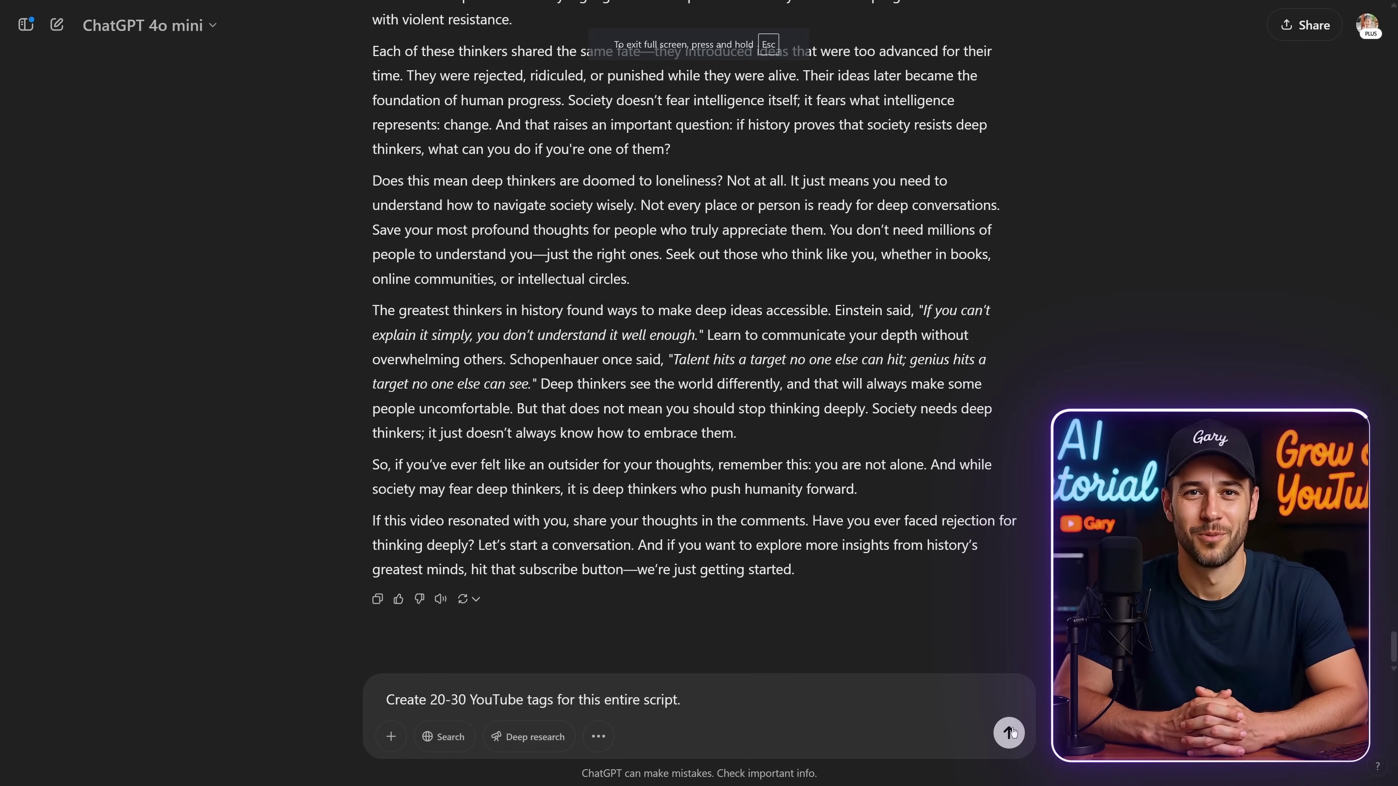
- Request 20-30 YouTube tags, a short SEO description and 20 hashtags, then submit the full script
key(Return)
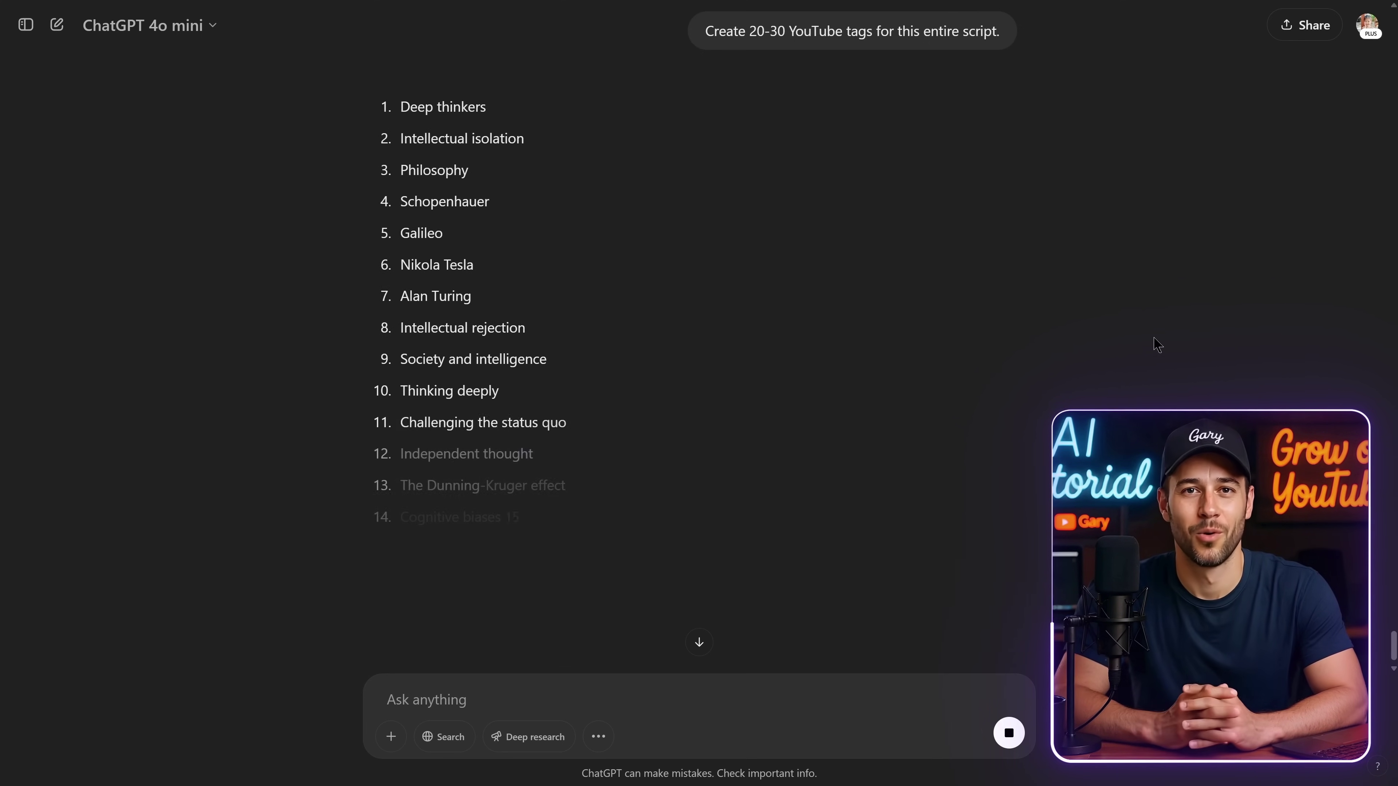
scroll(705, 397, down, 2)
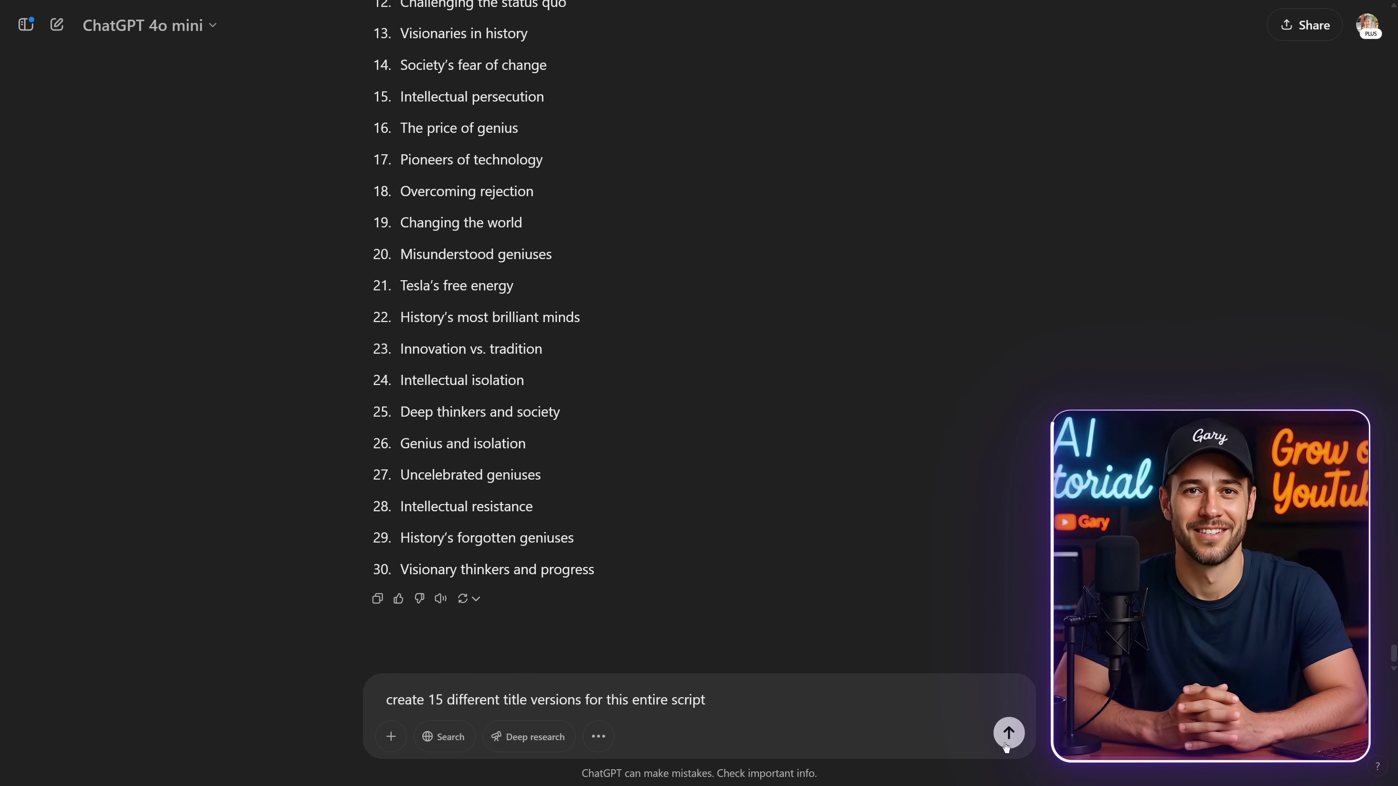
click(1007, 746)
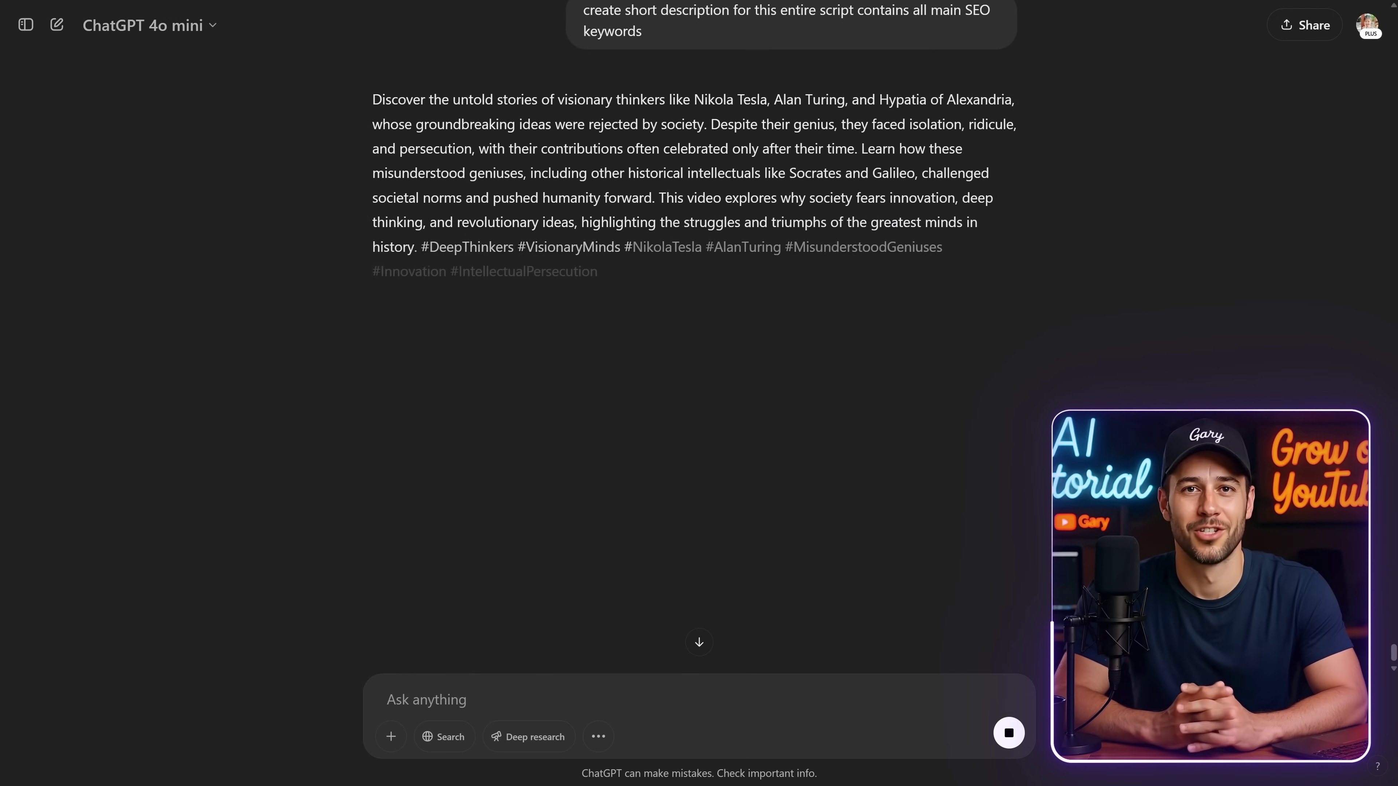
text(c)
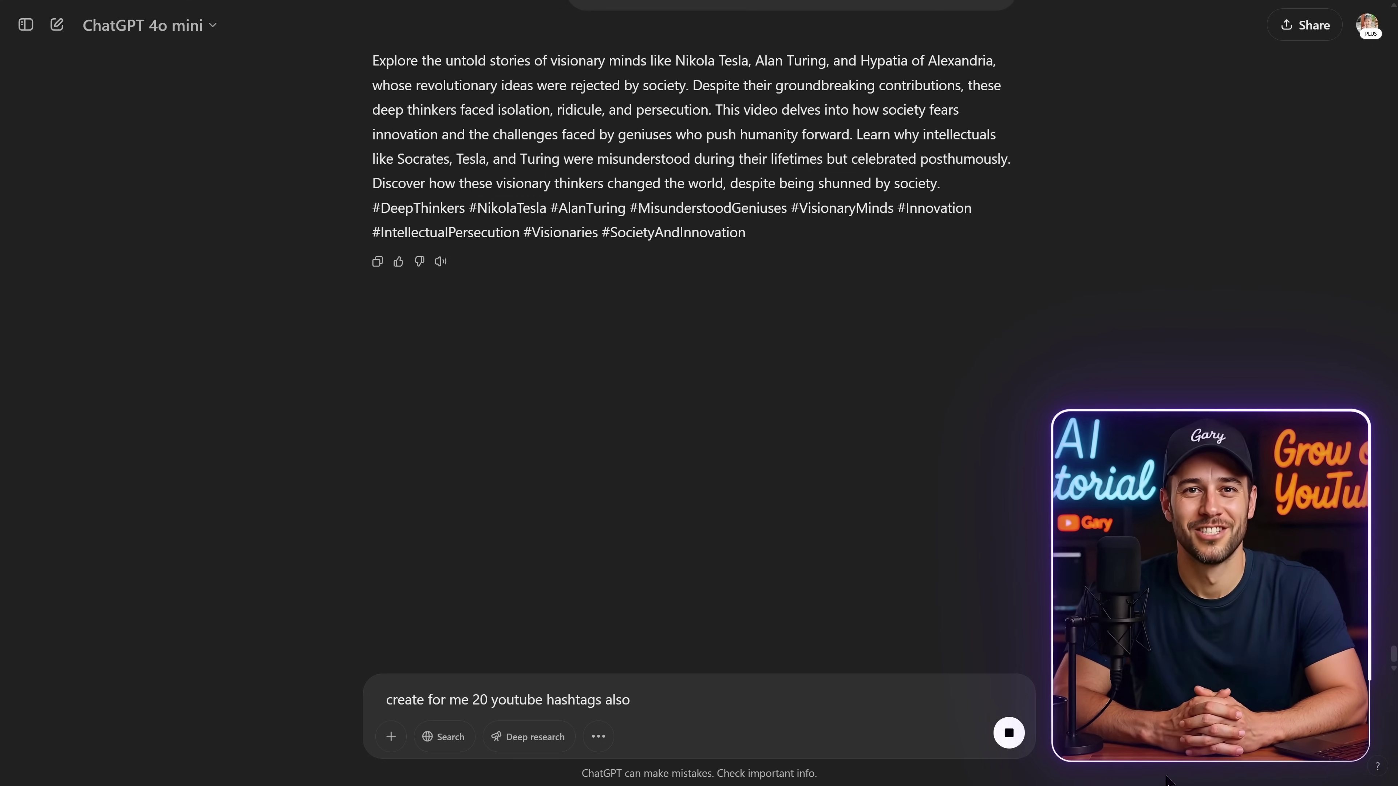
click(1010, 734)
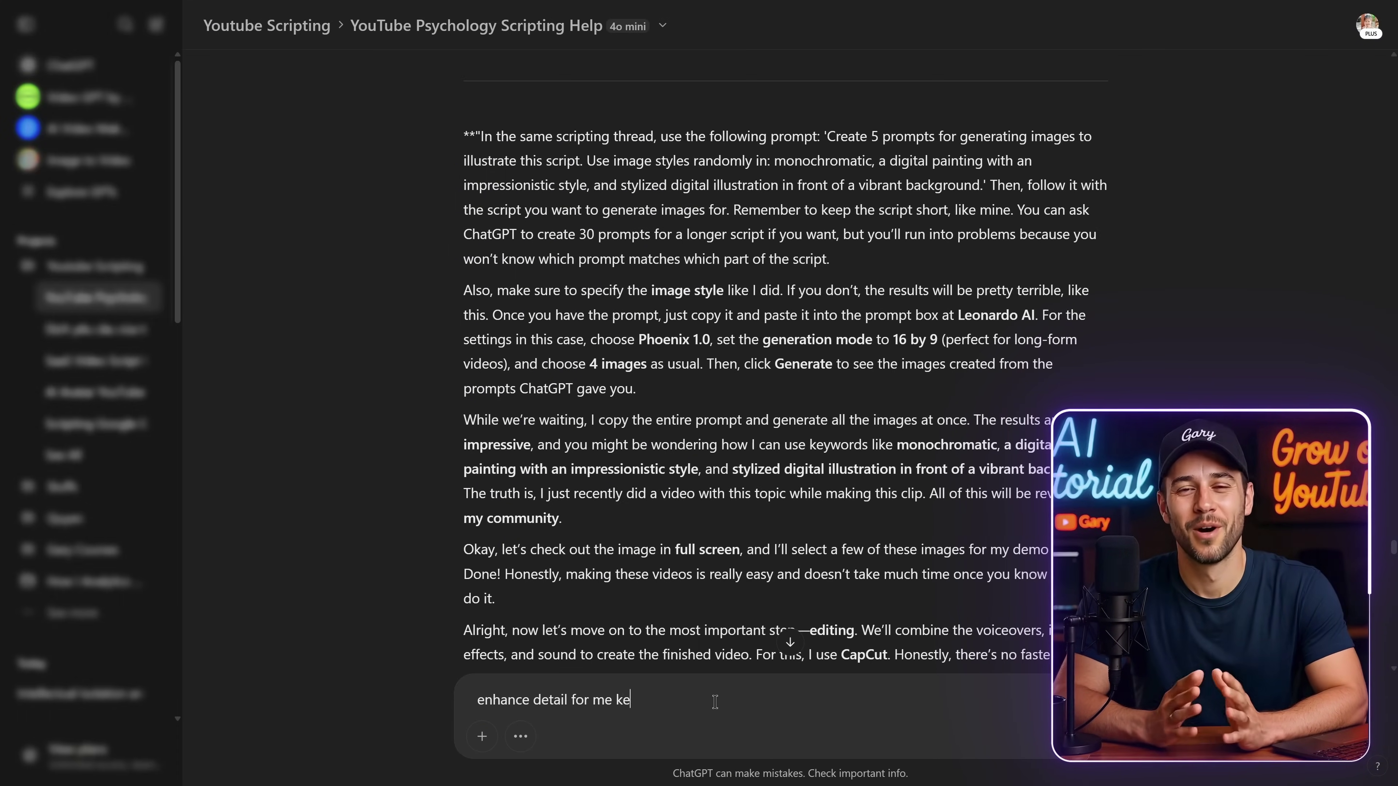
key(ctrl+v)
key(Return)
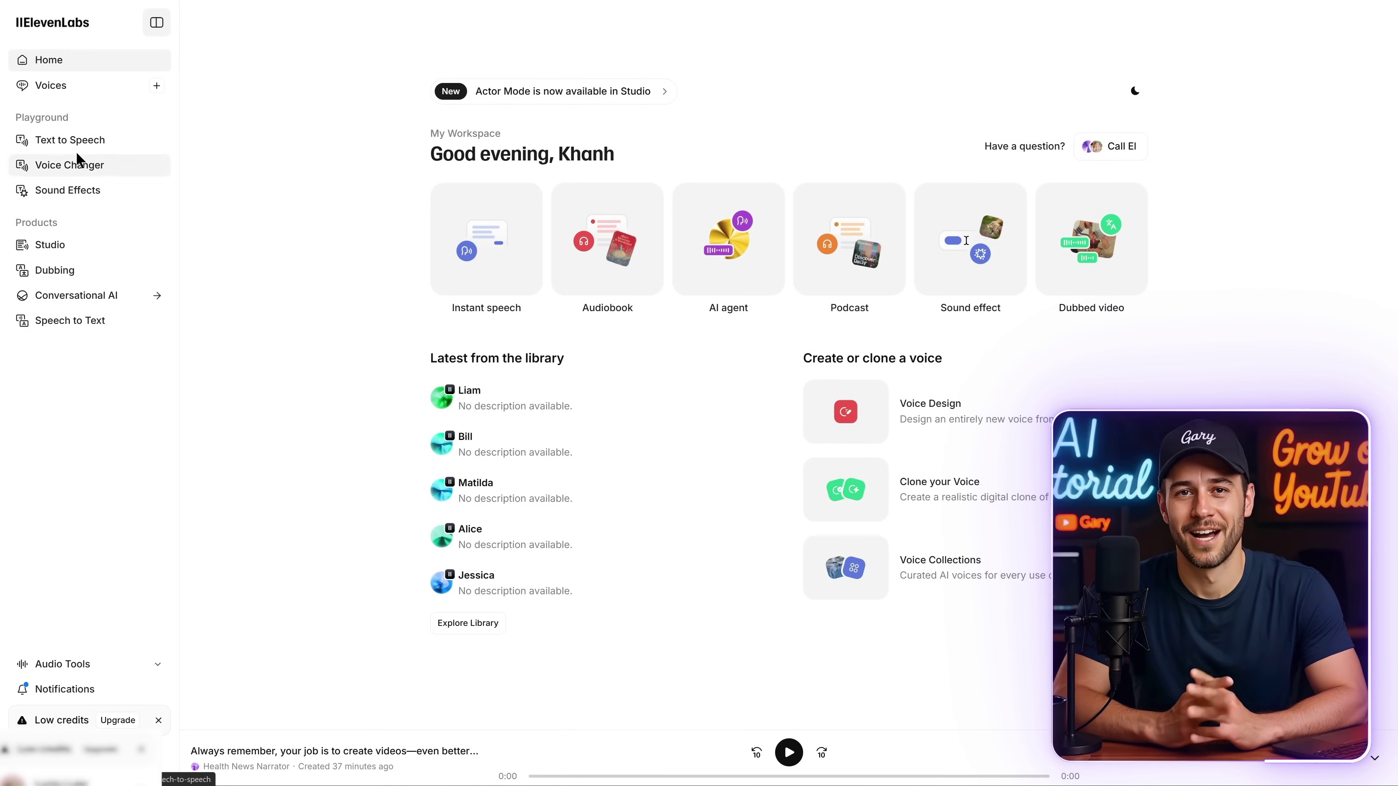
- Look through My Voices, Studio and Sound Effects, then show the library's Narrative & Story voices
click(61, 95)
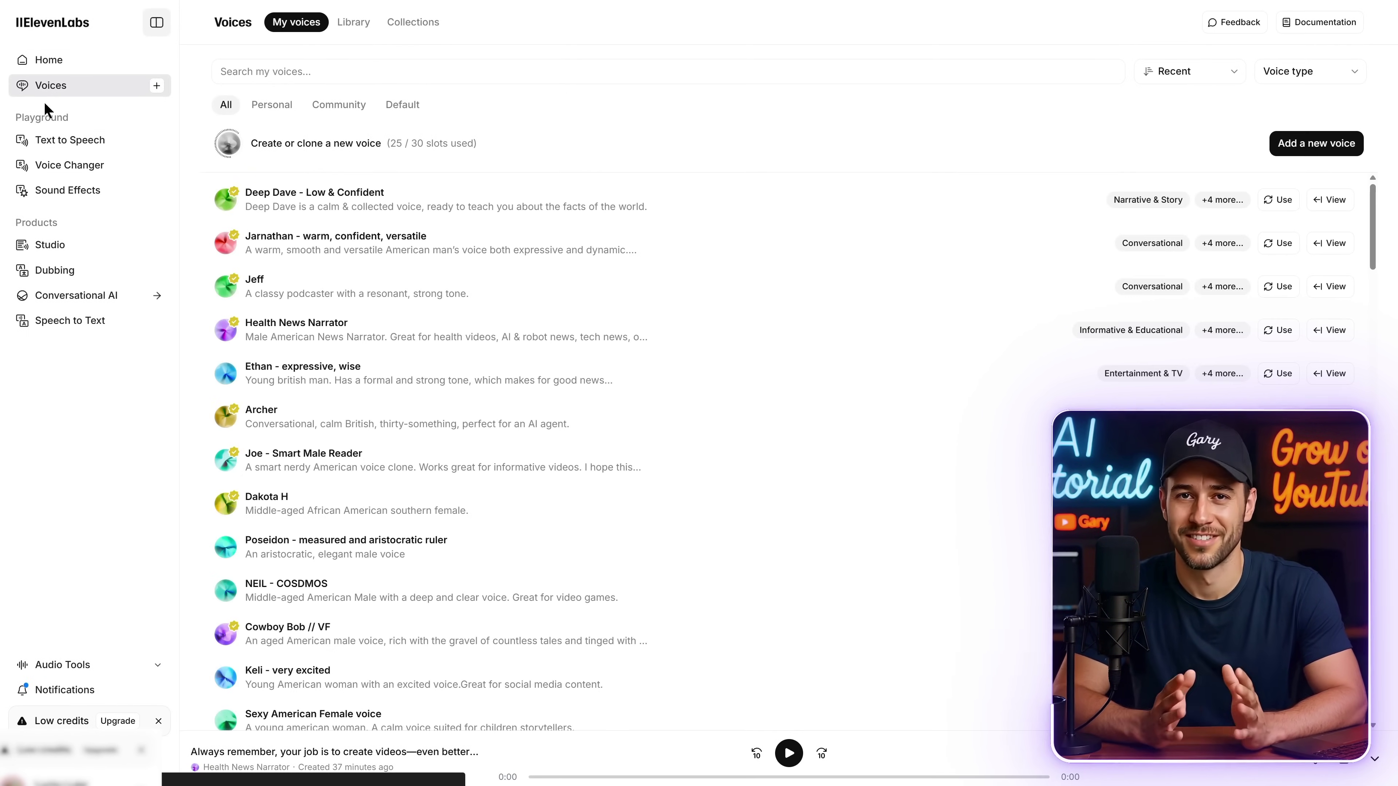
click(51, 246)
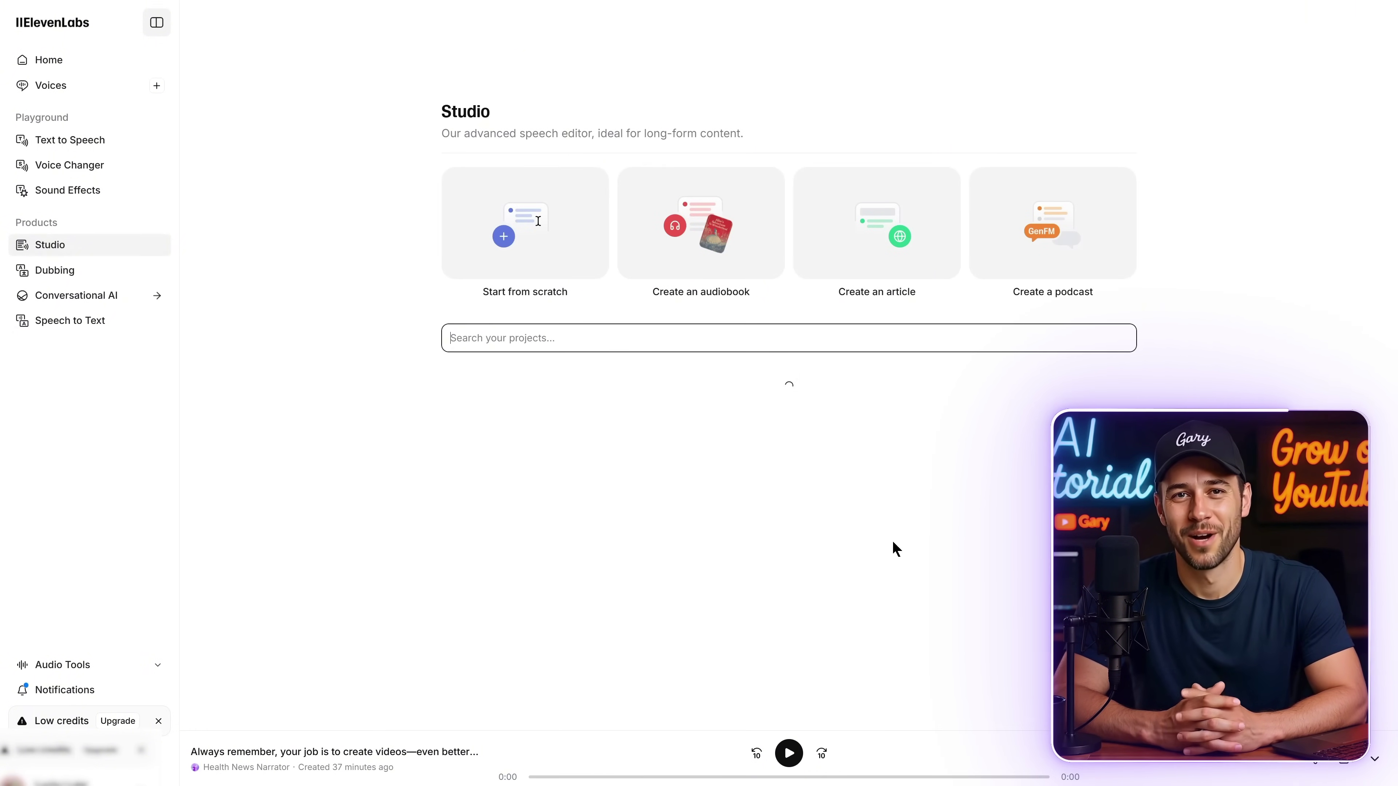
click(68, 190)
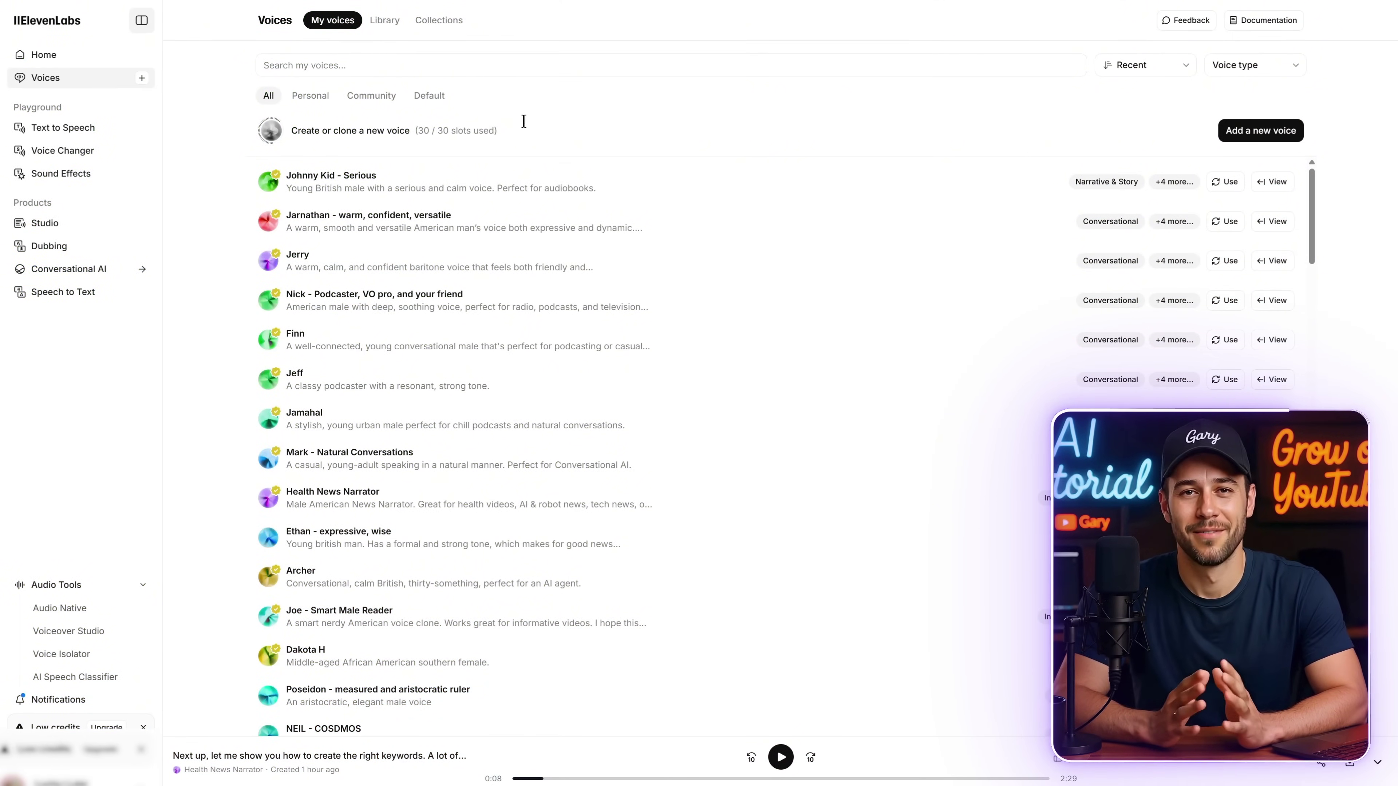
click(385, 19)
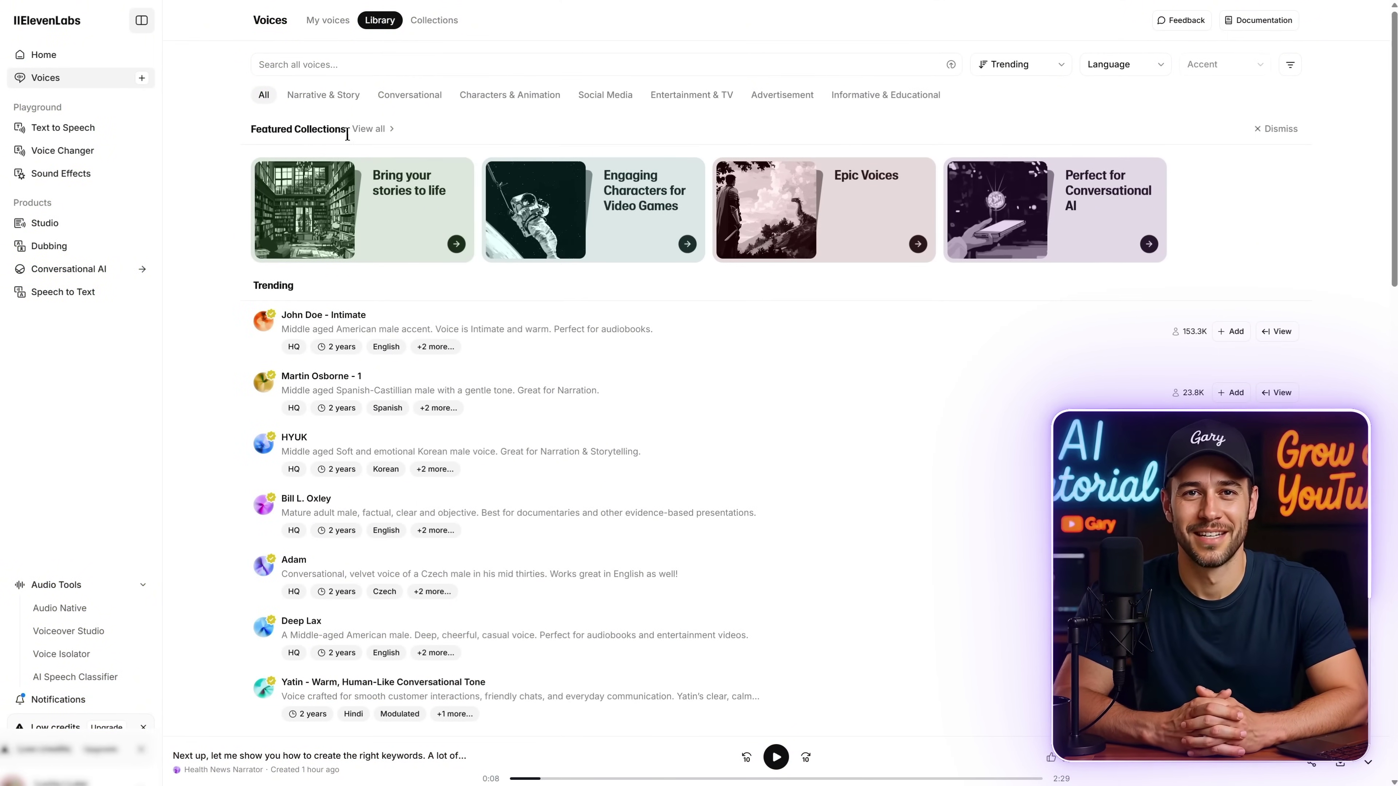
click(325, 94)
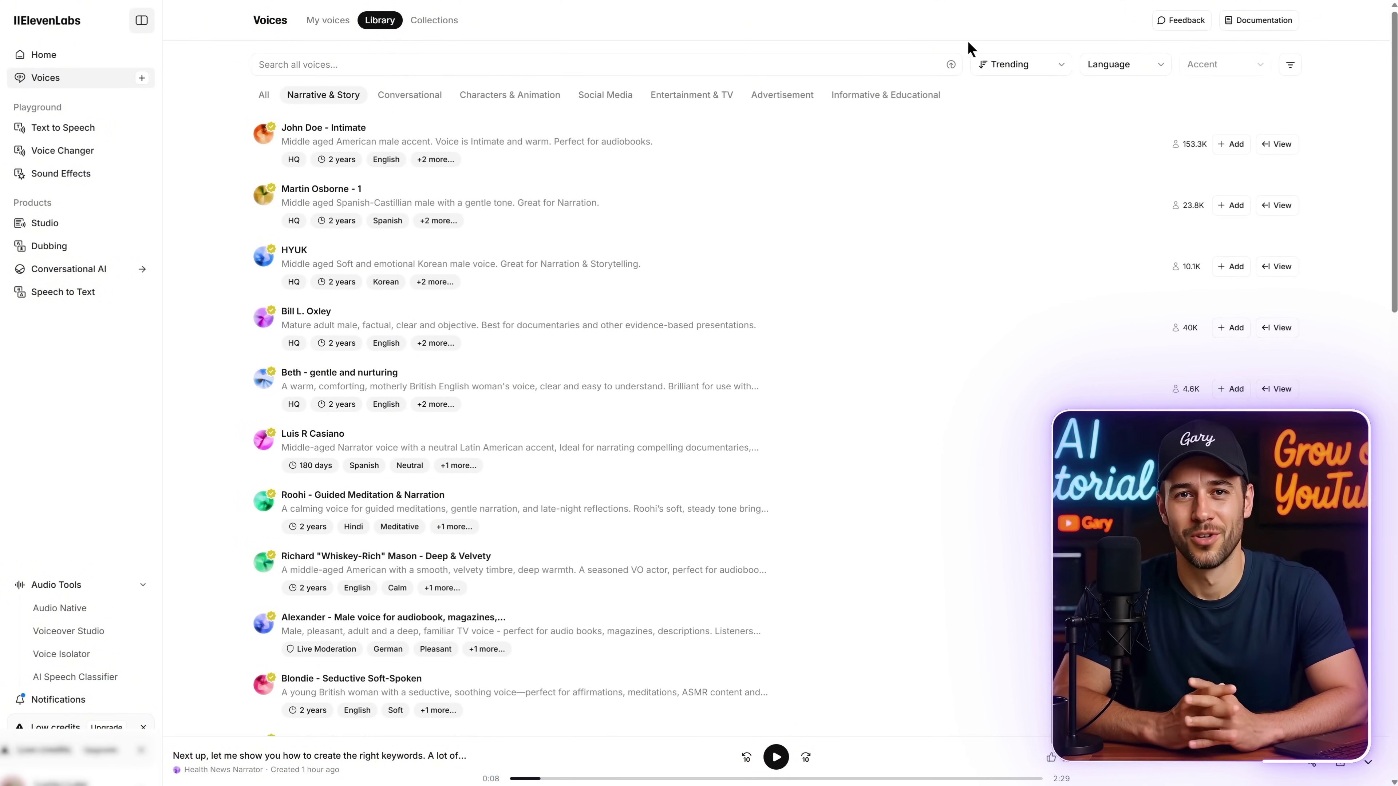
- Keep Trending sort and filter the library to English, High-Quality, Male voices
click(1032, 65)
click(1145, 109)
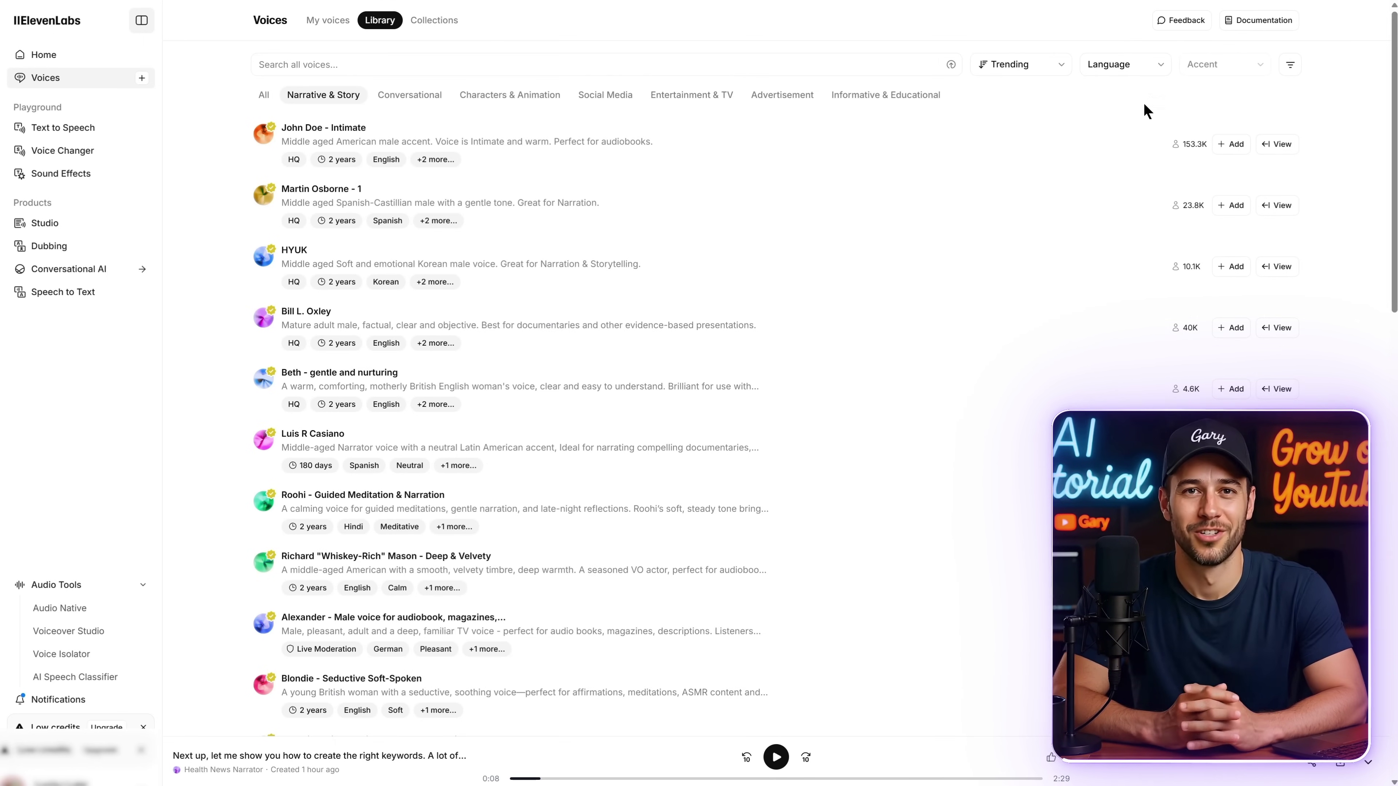
click(1127, 77)
click(1116, 281)
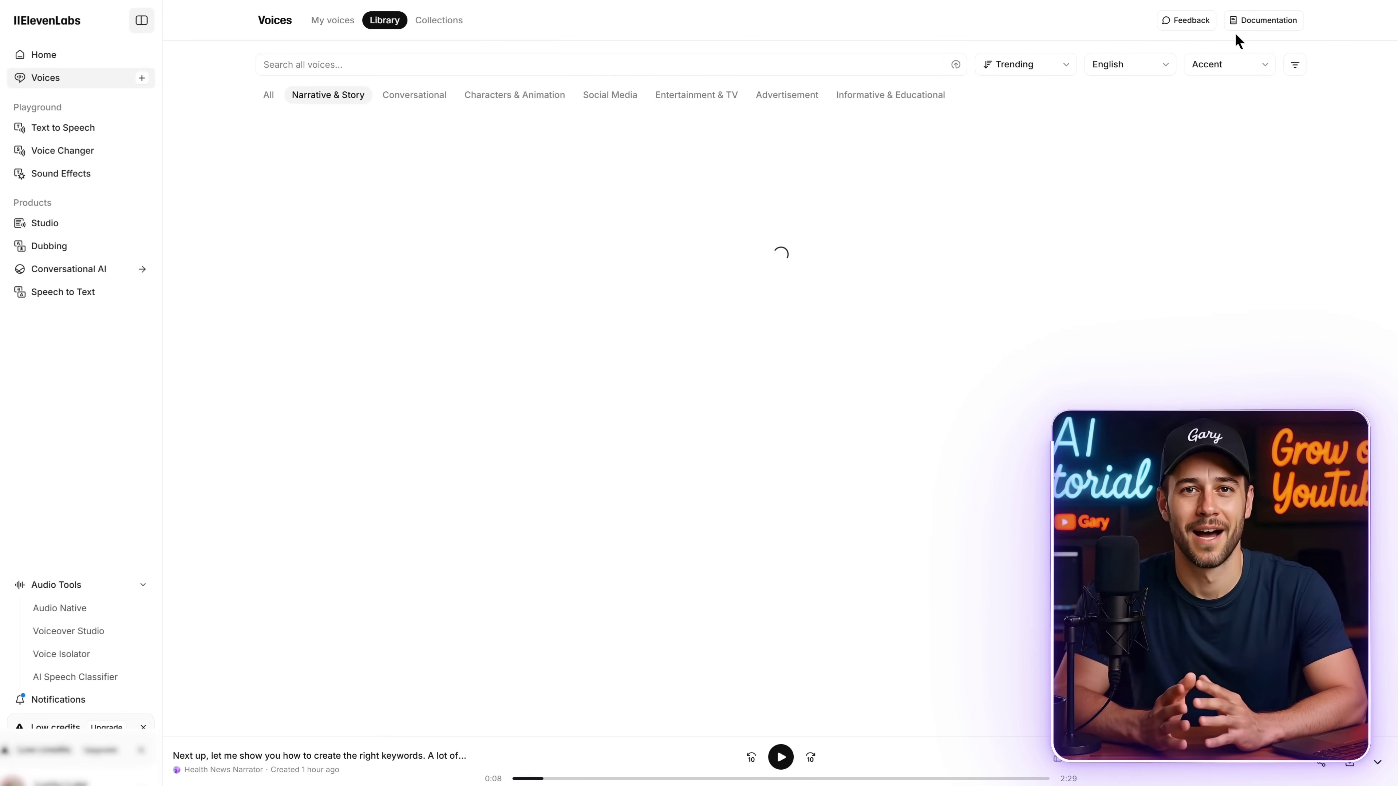
click(1288, 65)
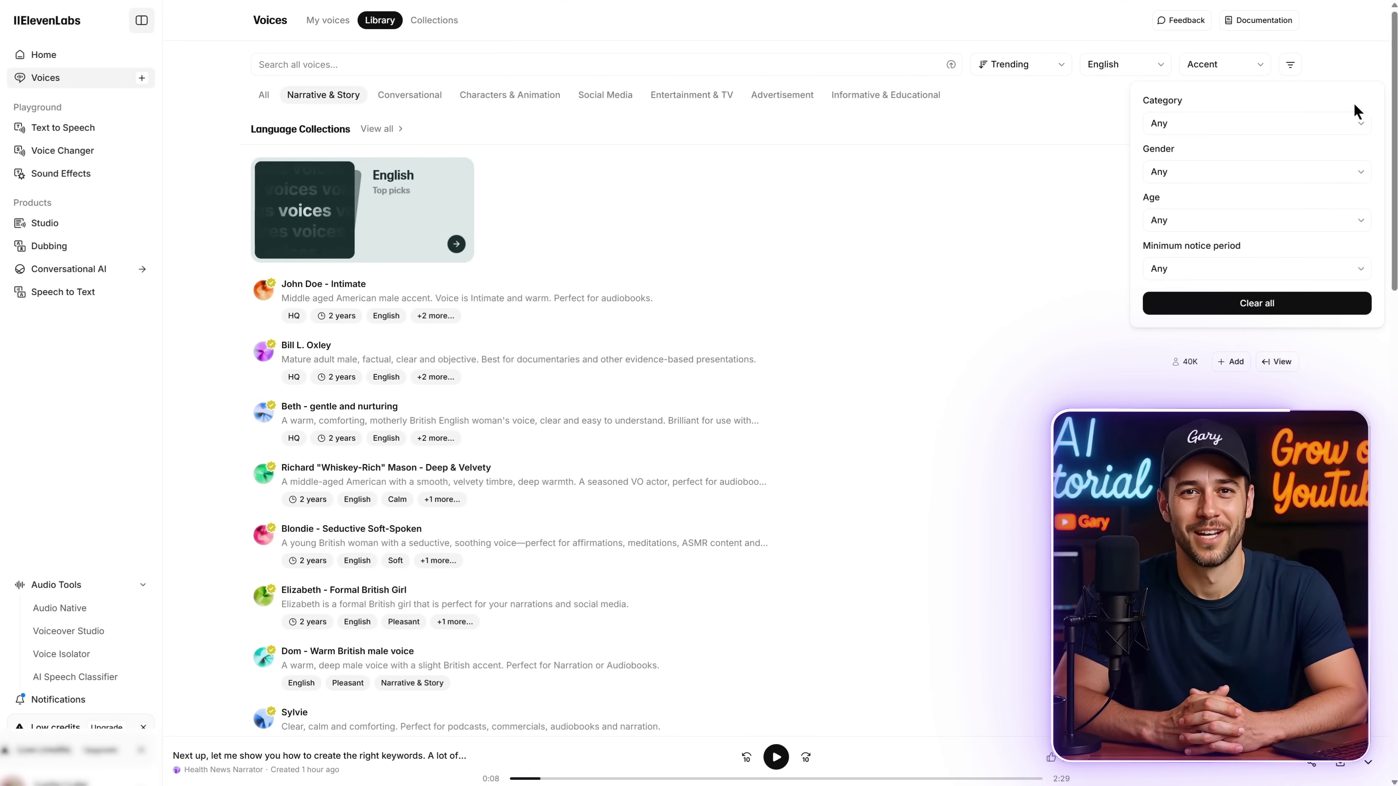
click(1222, 123)
click(1173, 174)
click(1189, 171)
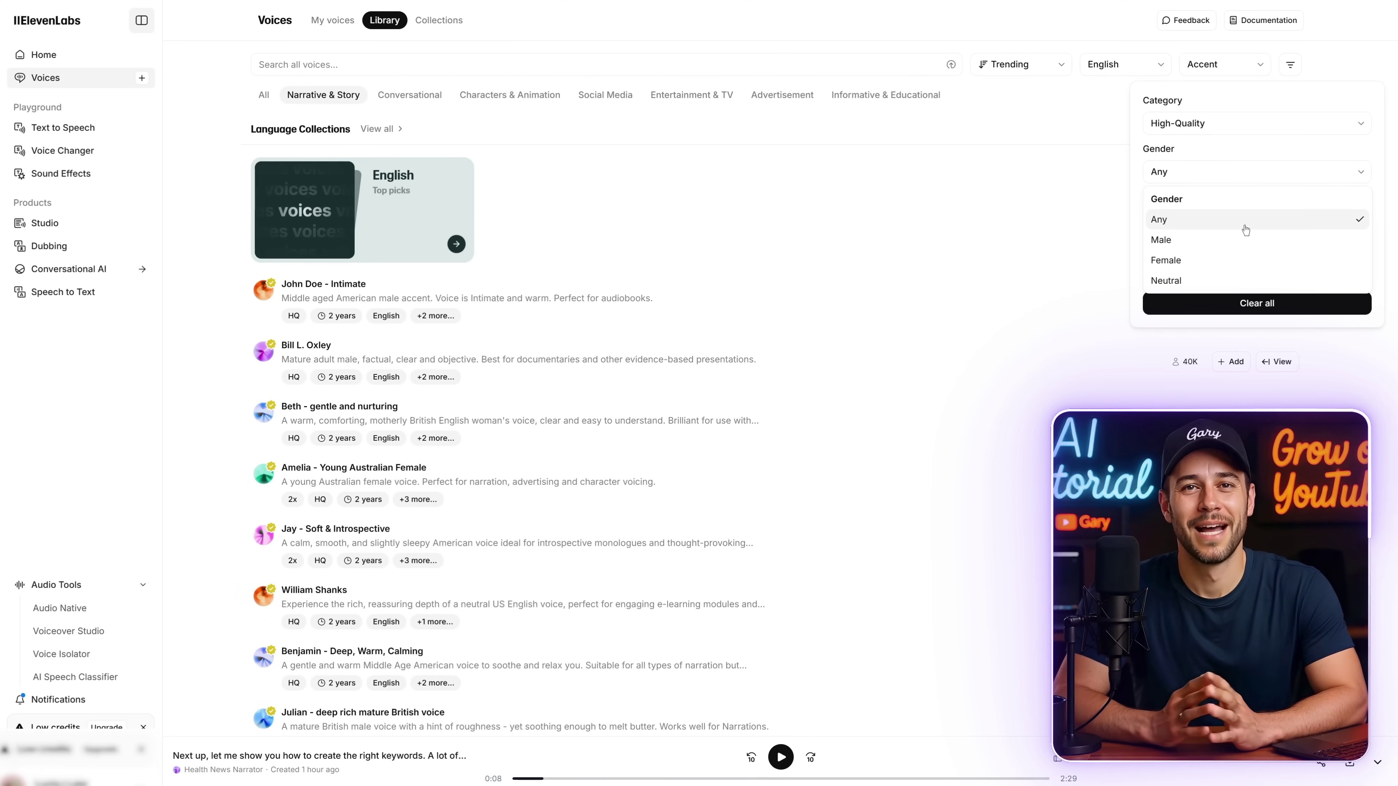
click(1196, 240)
click(1239, 223)
click(1190, 302)
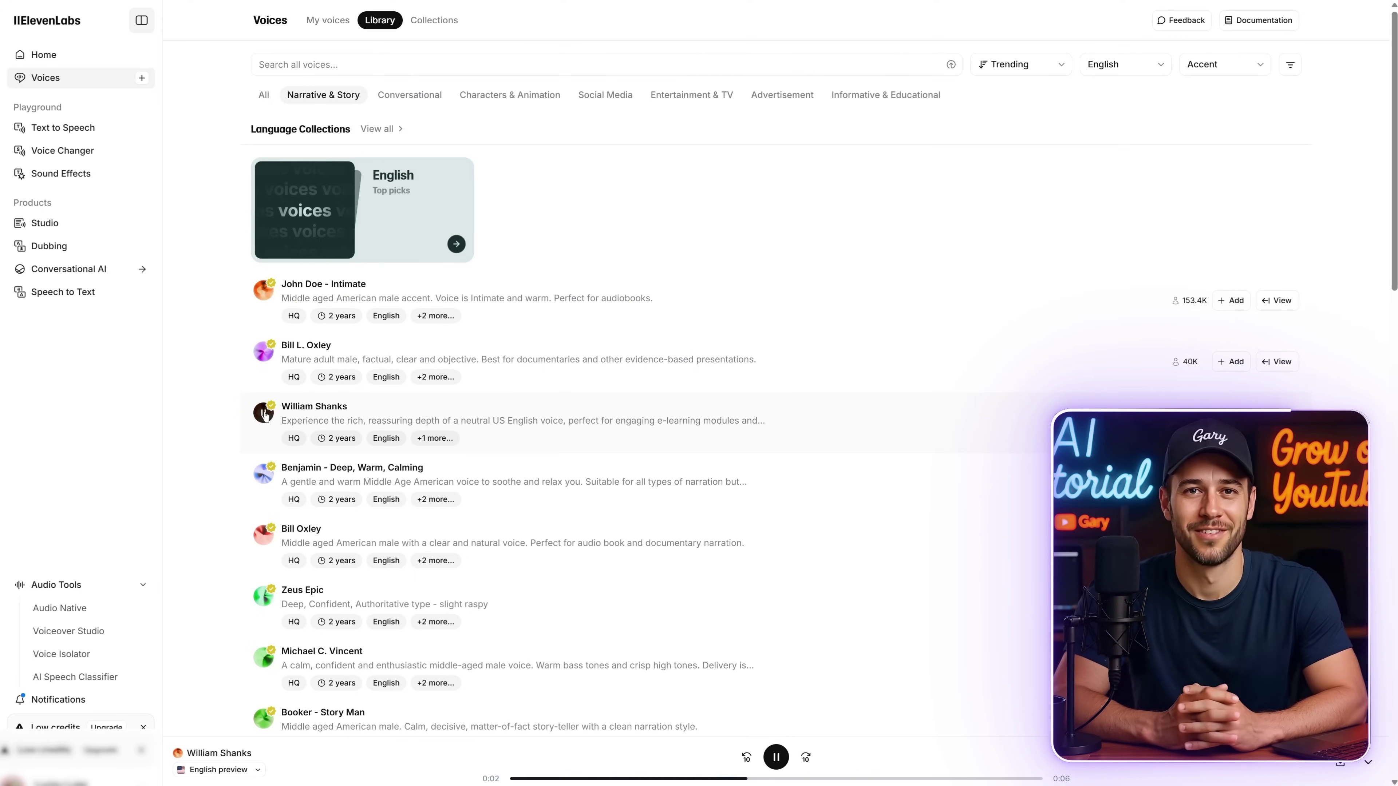
- Preview Benjamin, WF Strong, David and Castlemore voices, then add Deep Dave - Low & Confident and use it
click(264, 474)
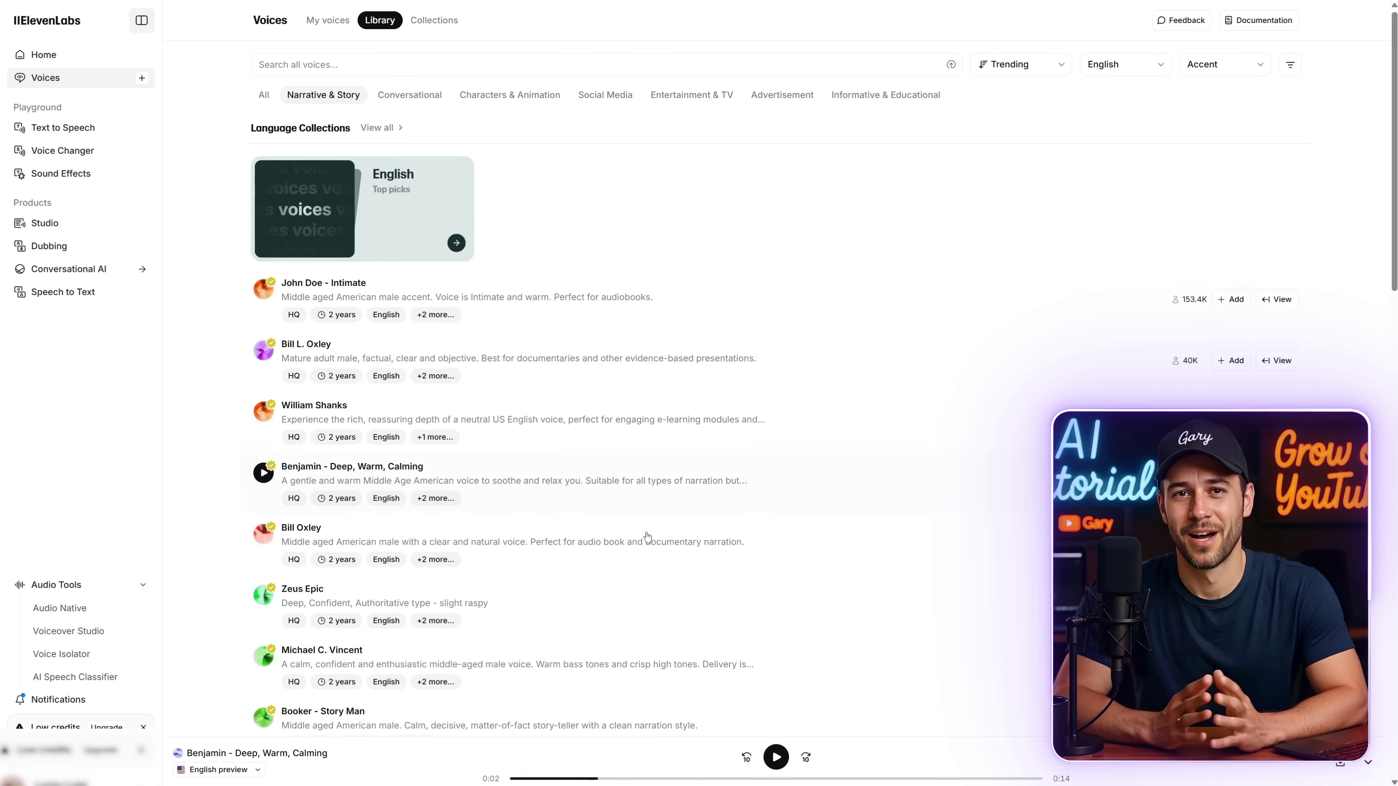
scroll(645, 555, down, 10)
scroll(468, 509, down, 20)
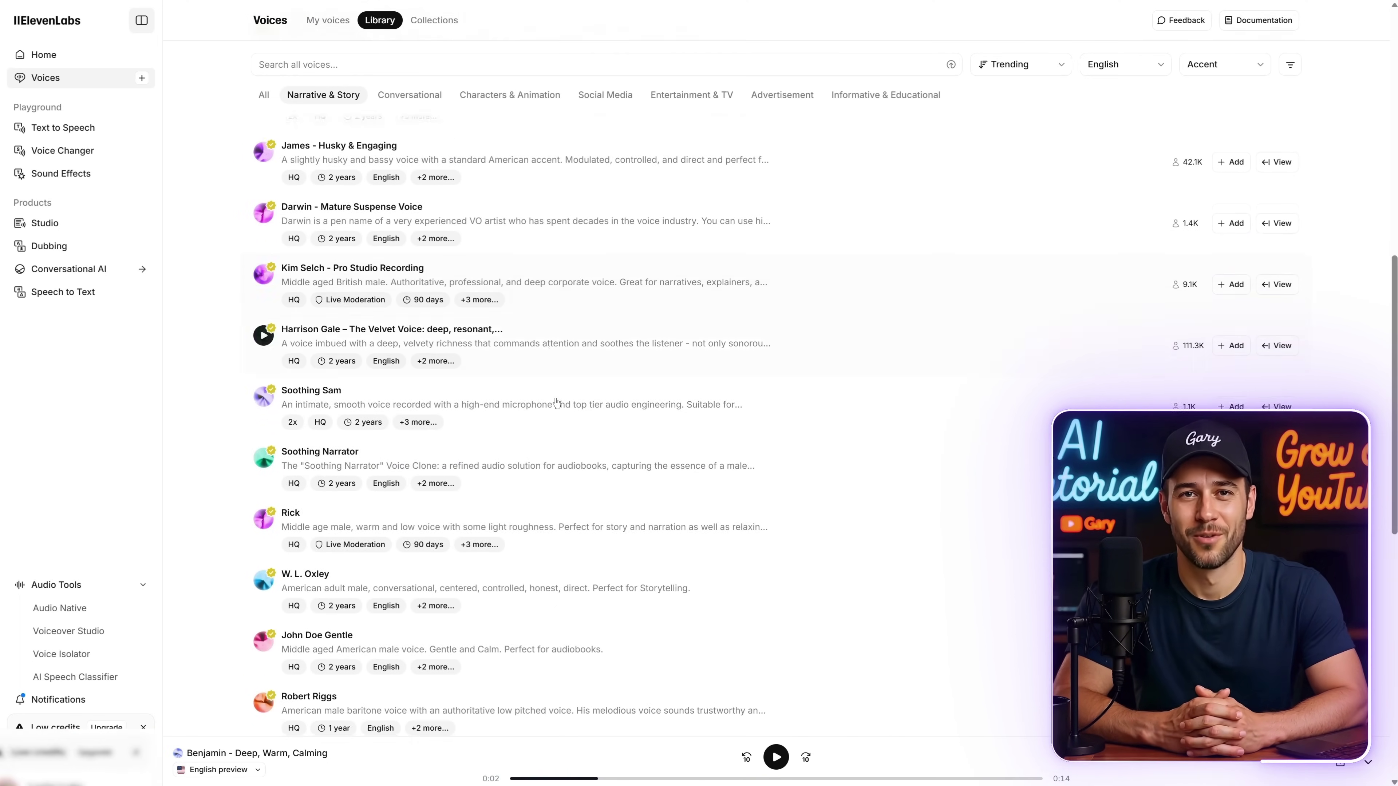
scroll(474, 492, down, 12)
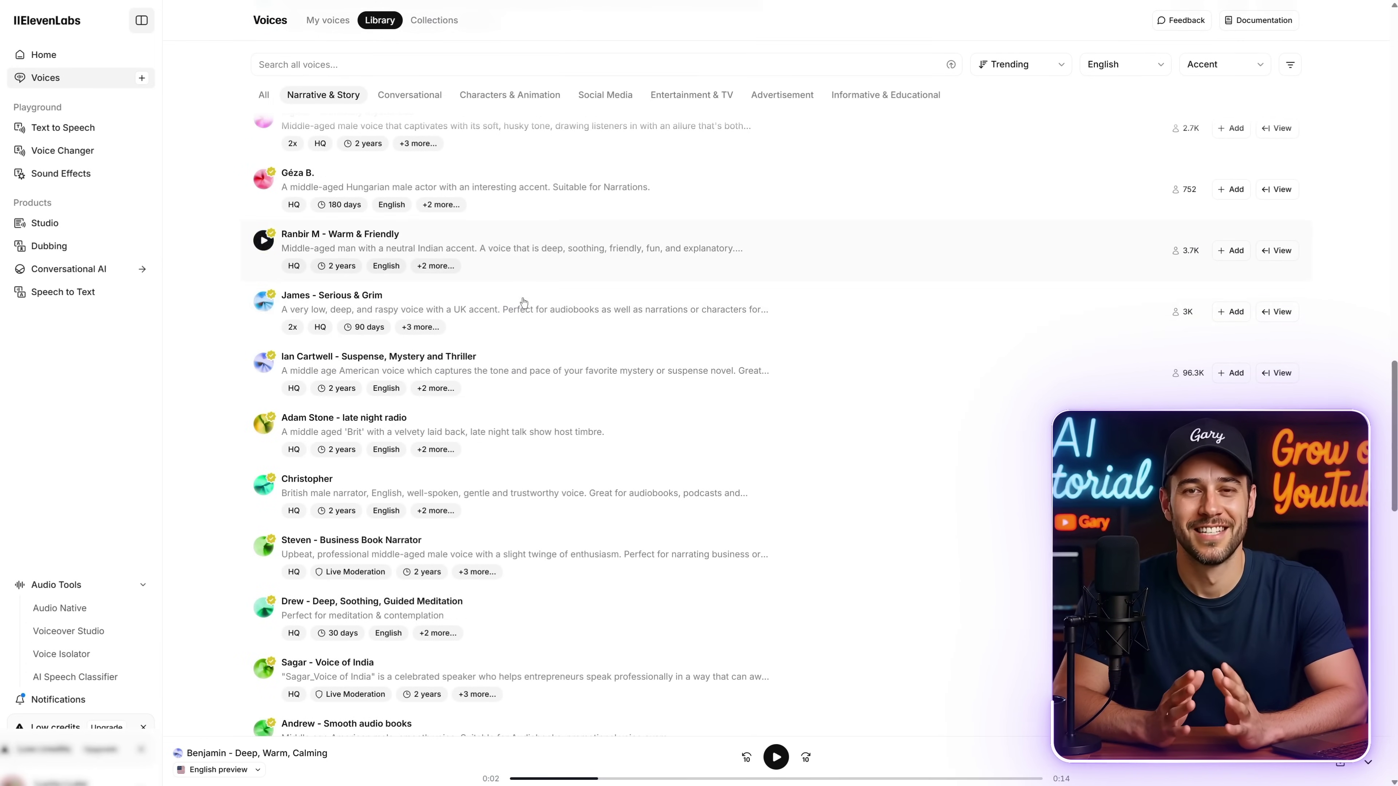
click(264, 332)
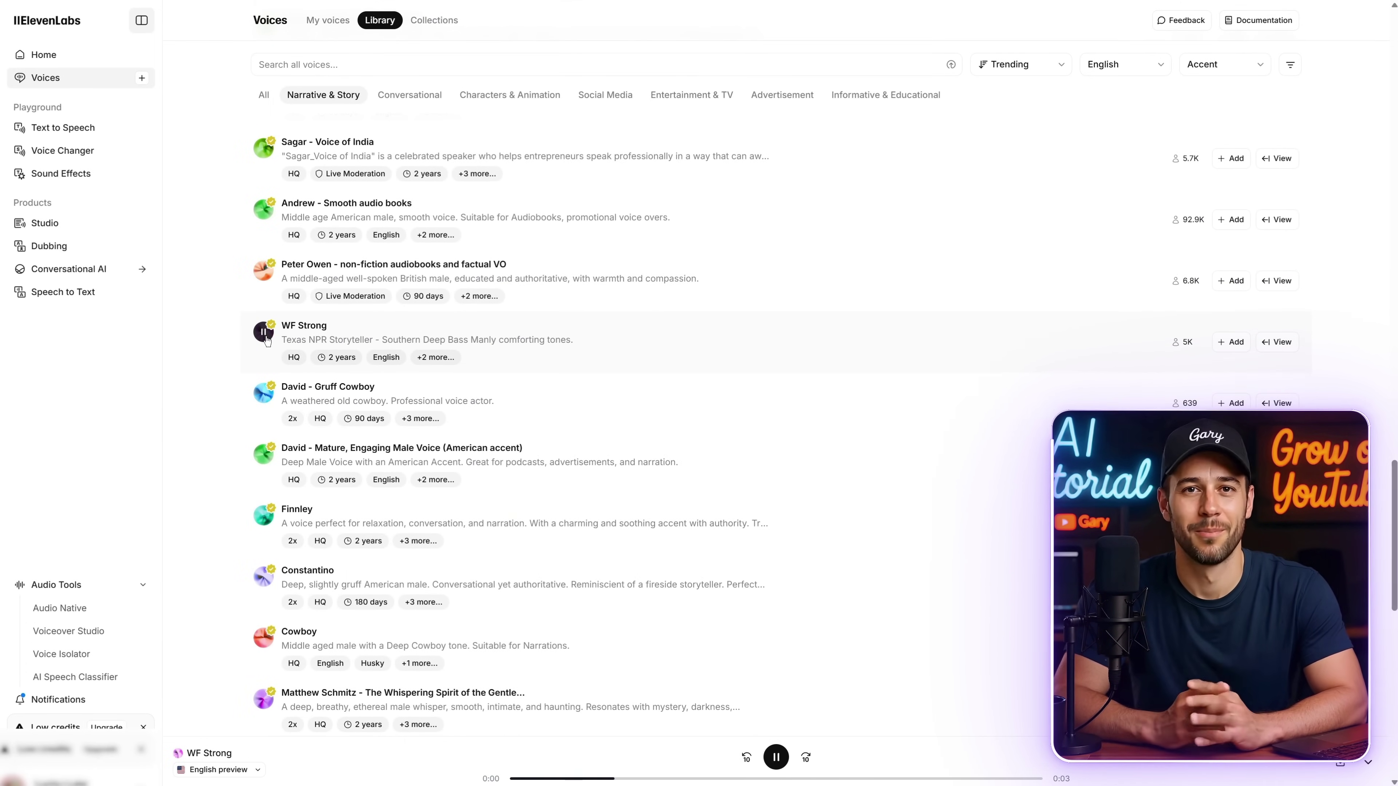
click(264, 461)
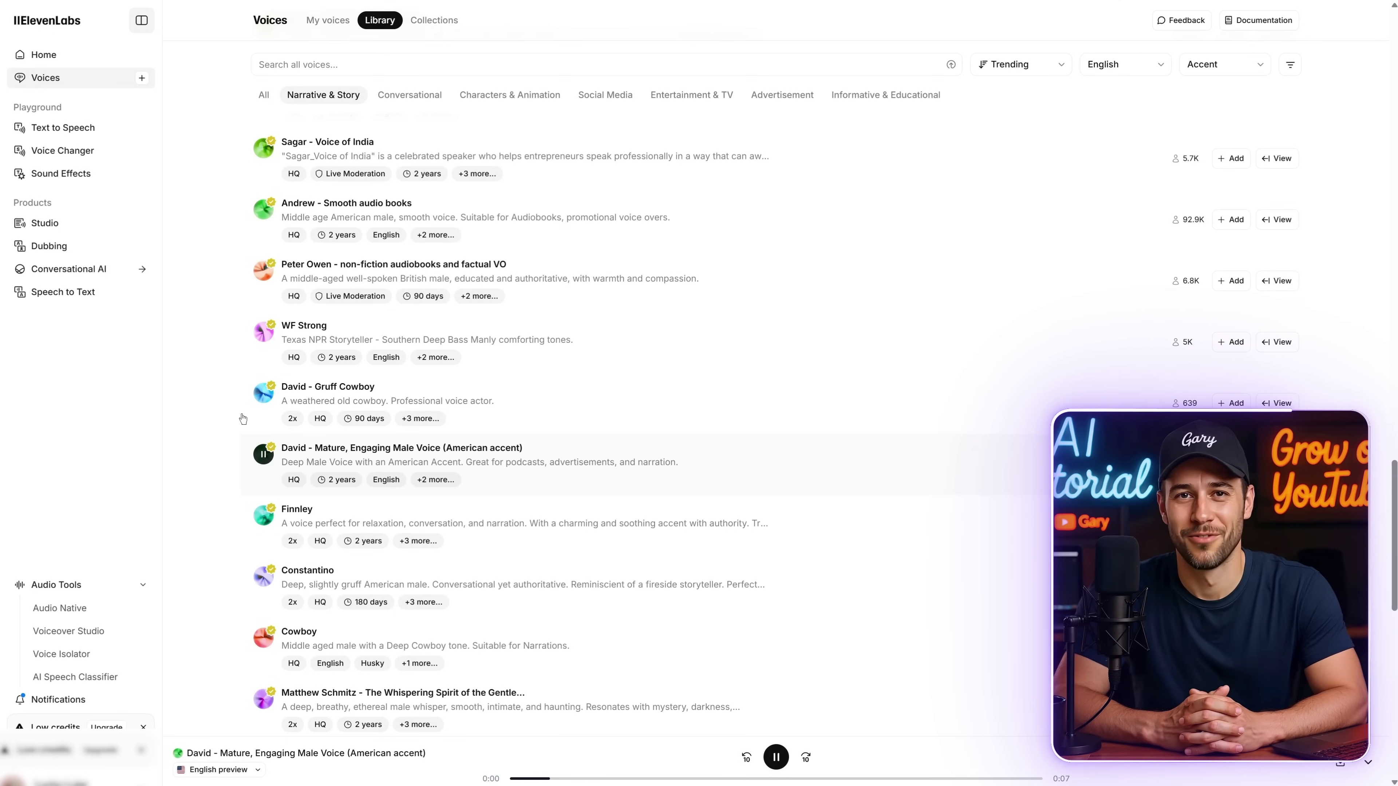
scroll(244, 385, down, 10)
click(276, 272)
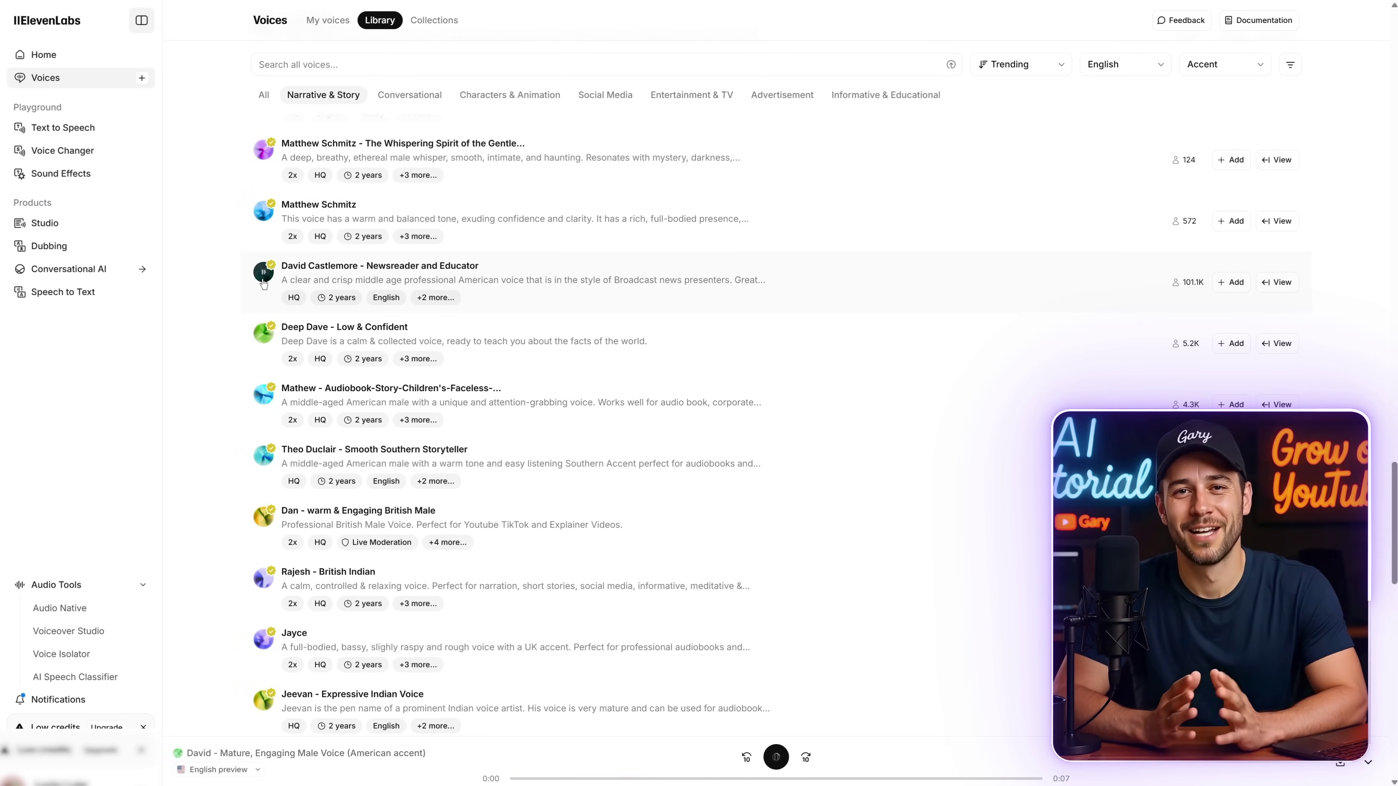
click(264, 338)
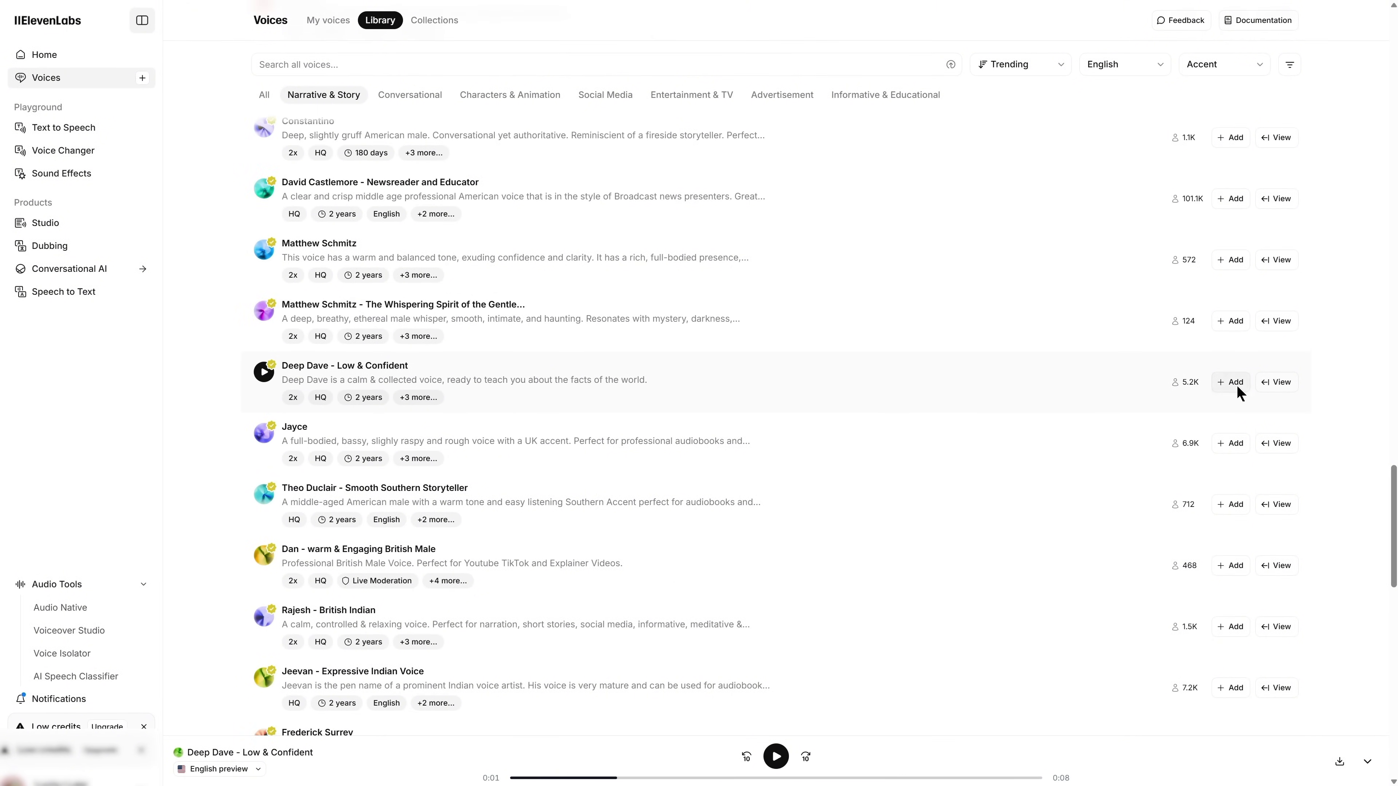
click(1233, 382)
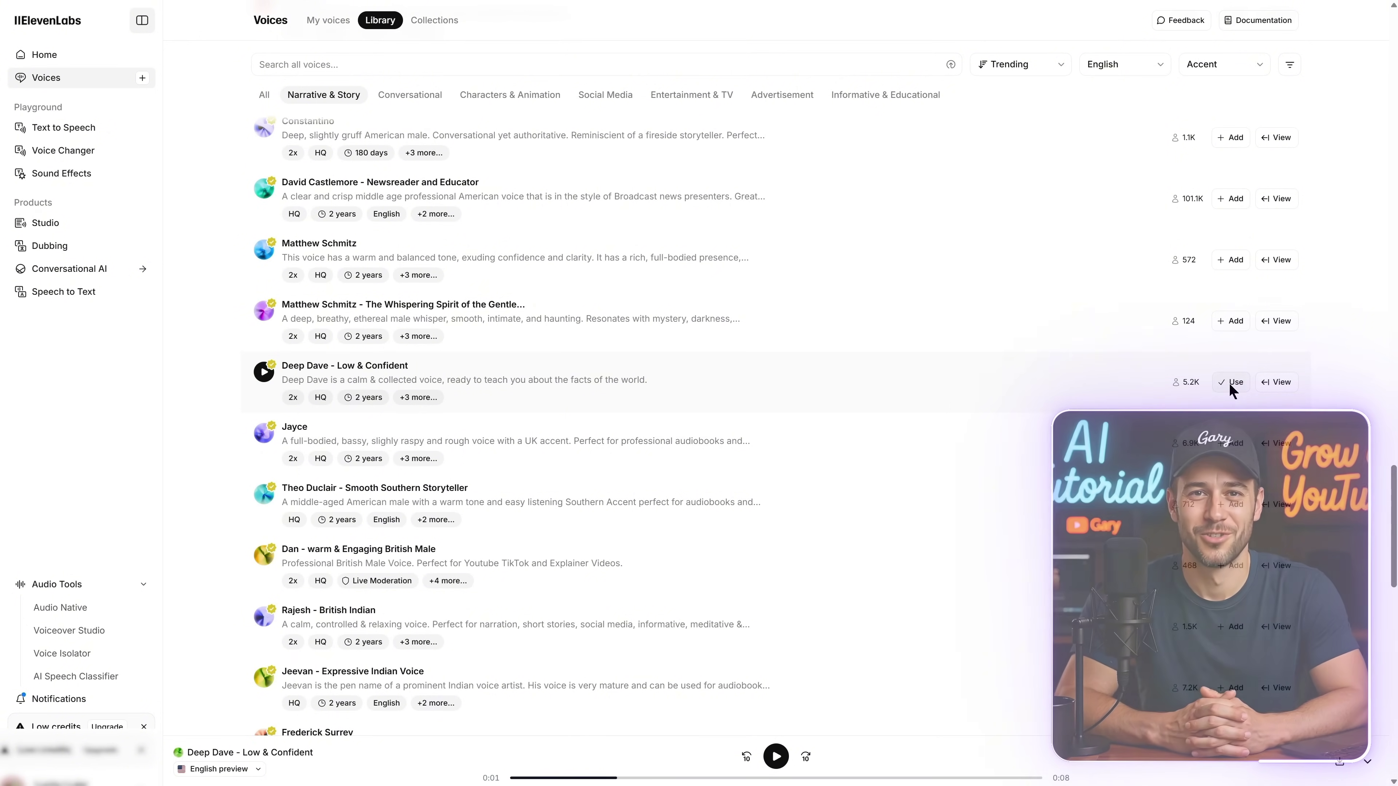
click(1232, 383)
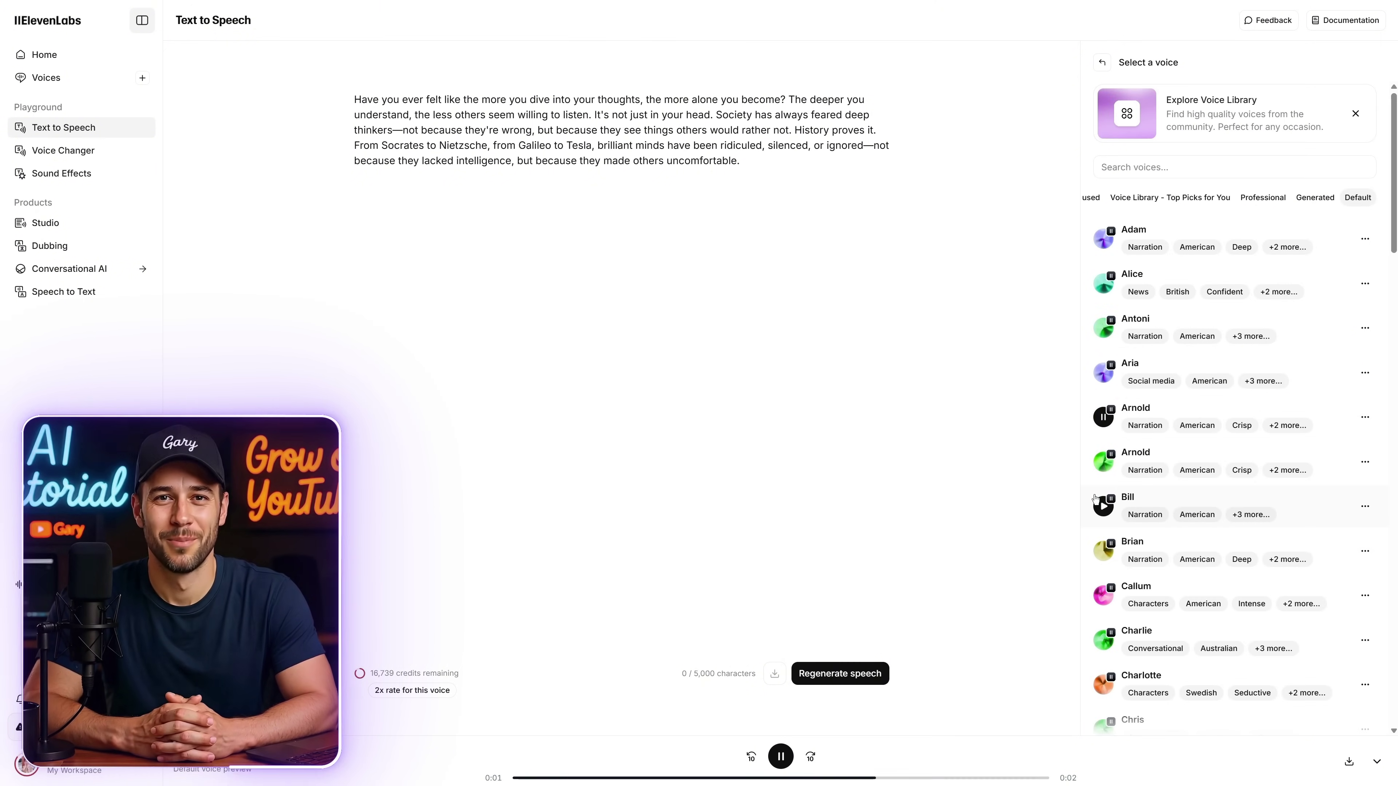
- Audition an Arnold voice, then pick Antoni as the script's narration voice
click(1103, 469)
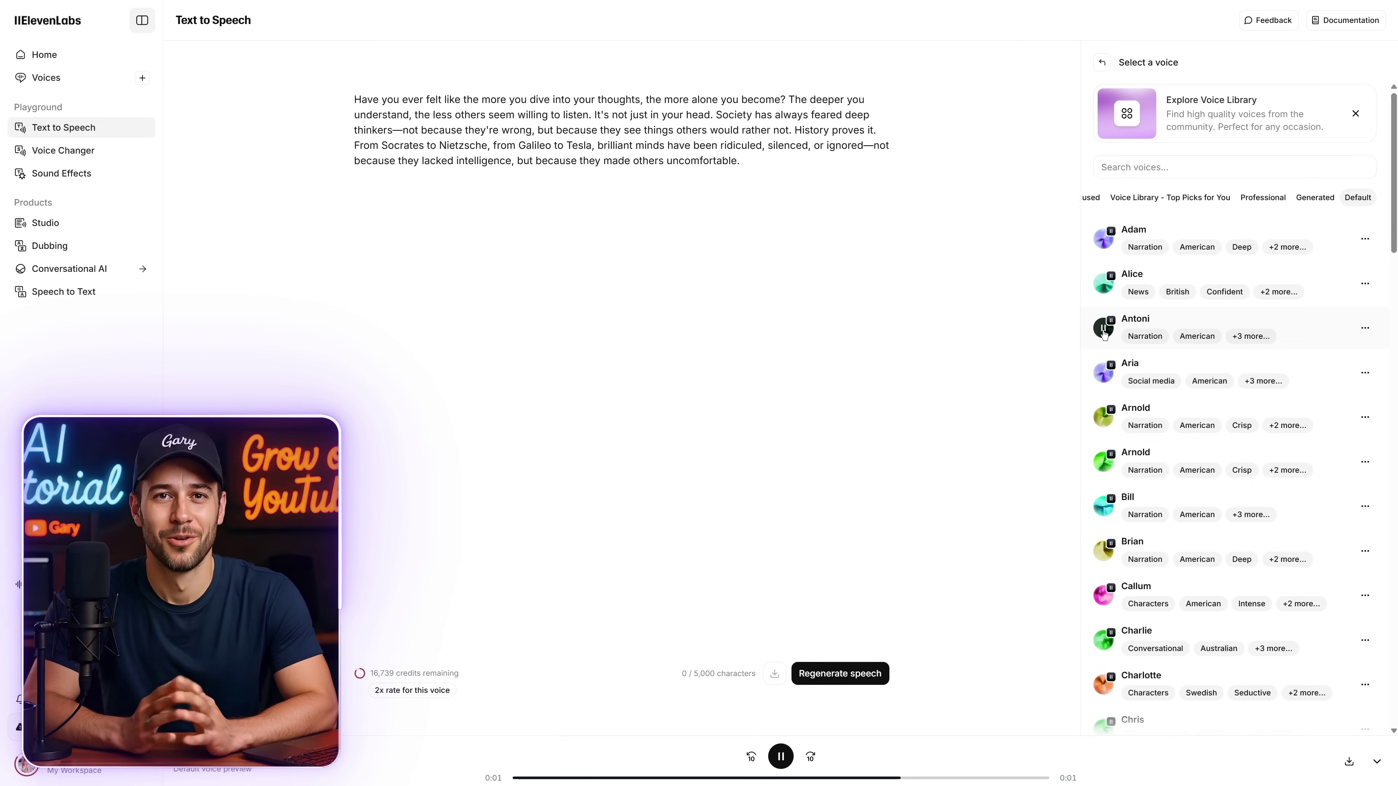
click(1200, 323)
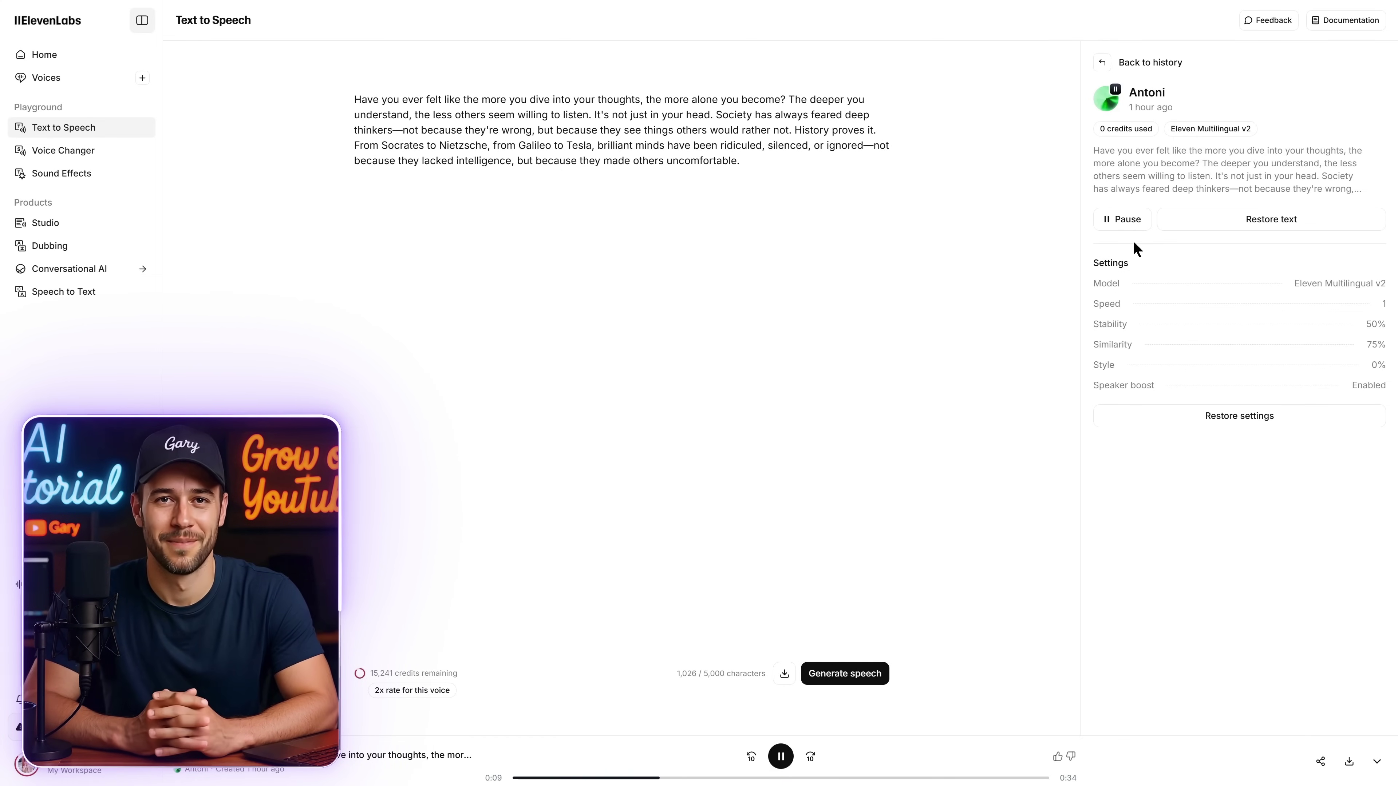
- Raise Style Exaggeration to 20% in the voice settings and generate the Antoni narration
click(1239, 415)
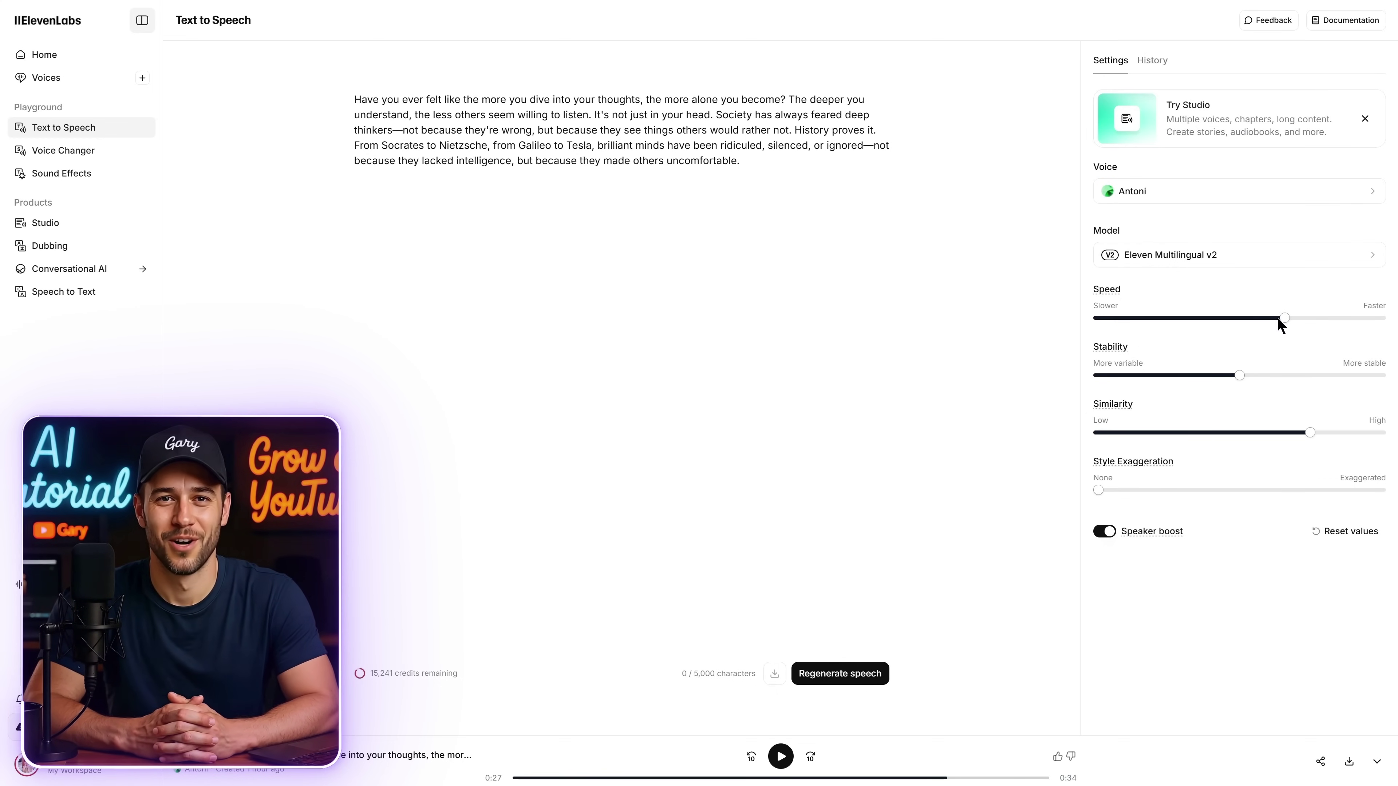
mouse_move(1269, 324)
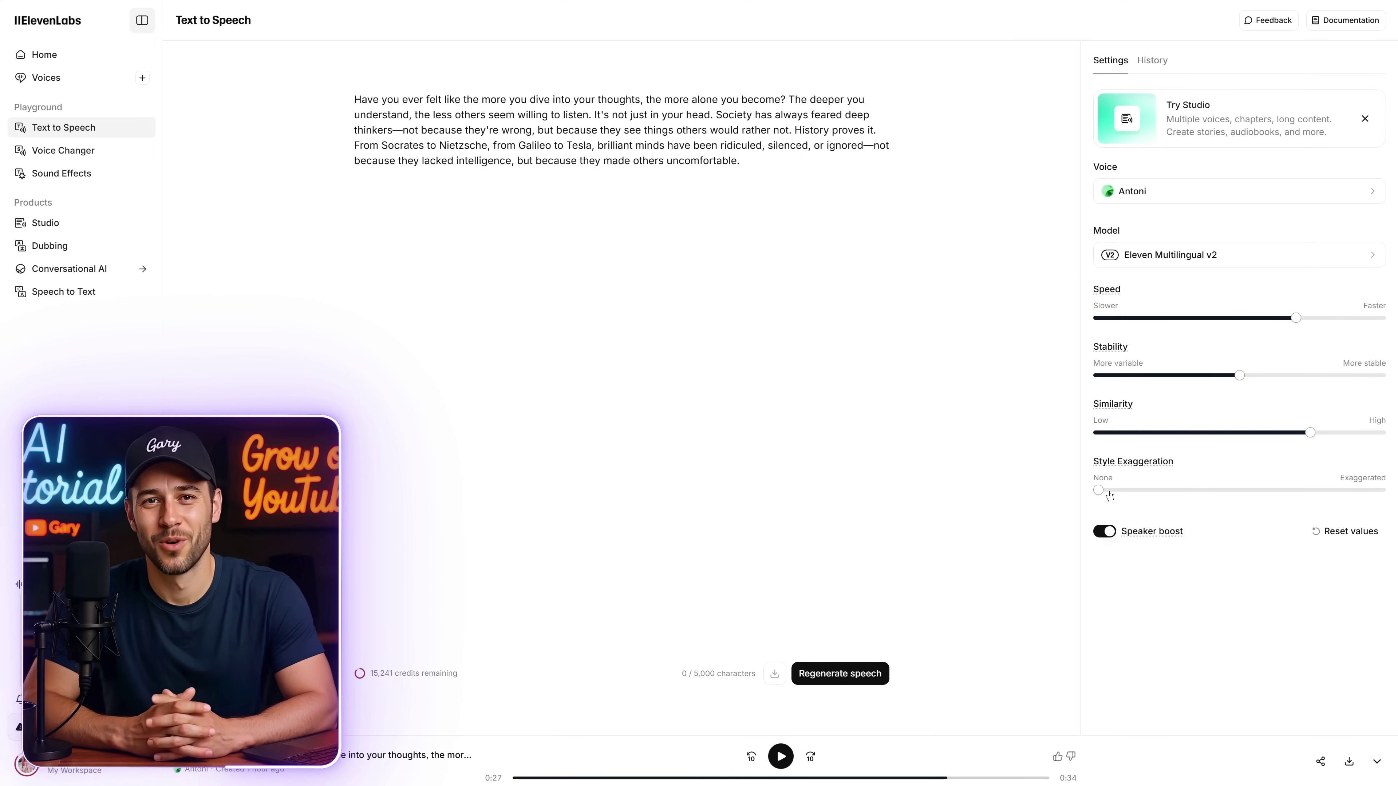
drag(1108, 492, 1155, 490)
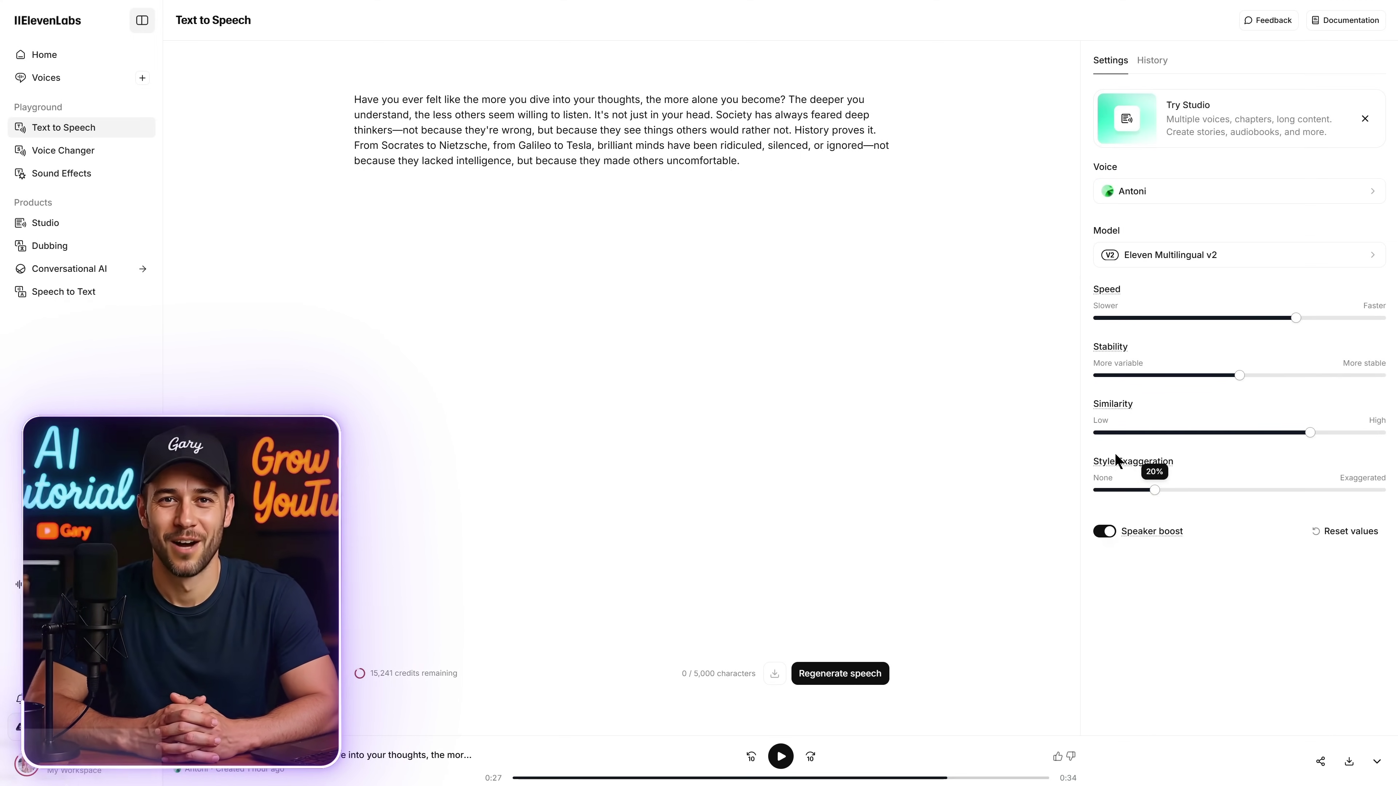
click(860, 682)
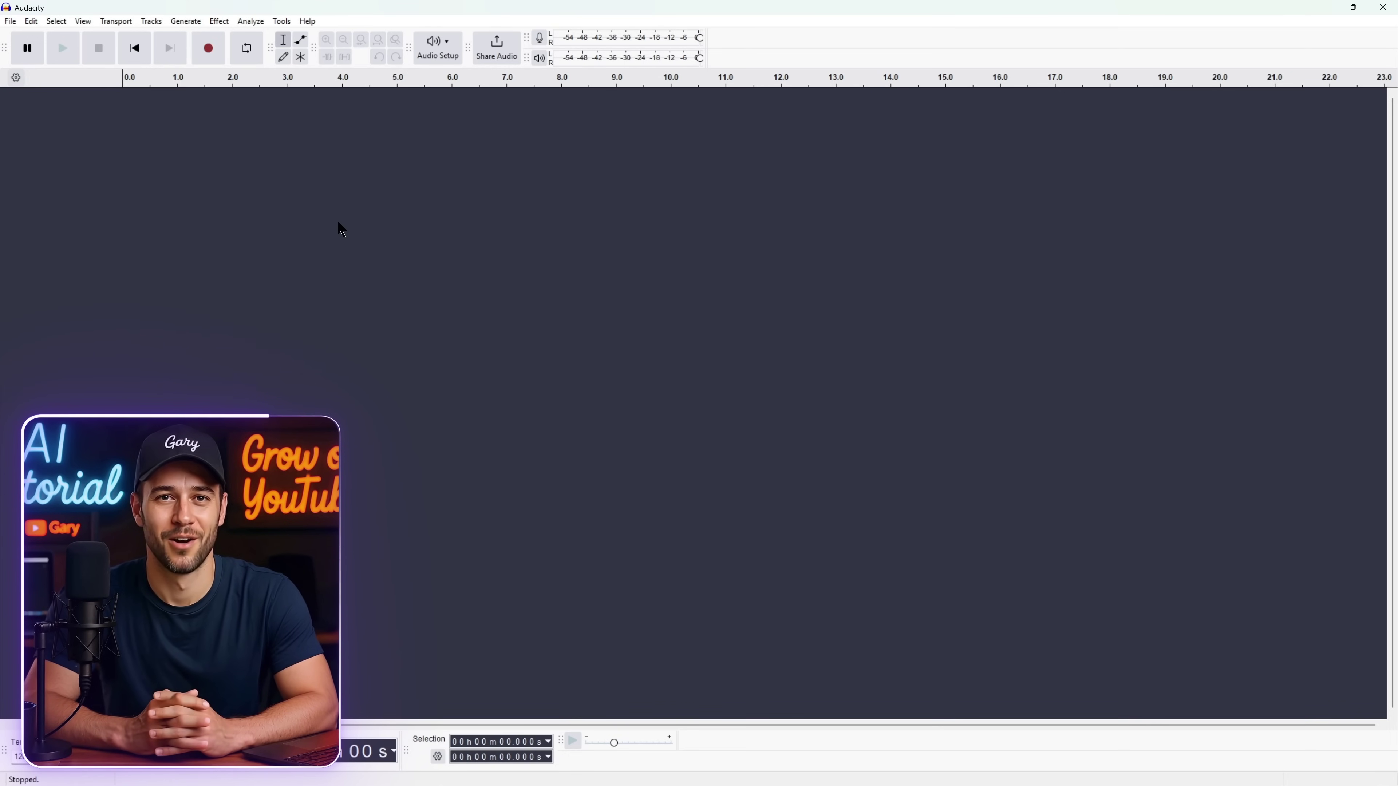
- Check the Audacity version information from the Help menu, then close it
click(314, 22)
click(337, 119)
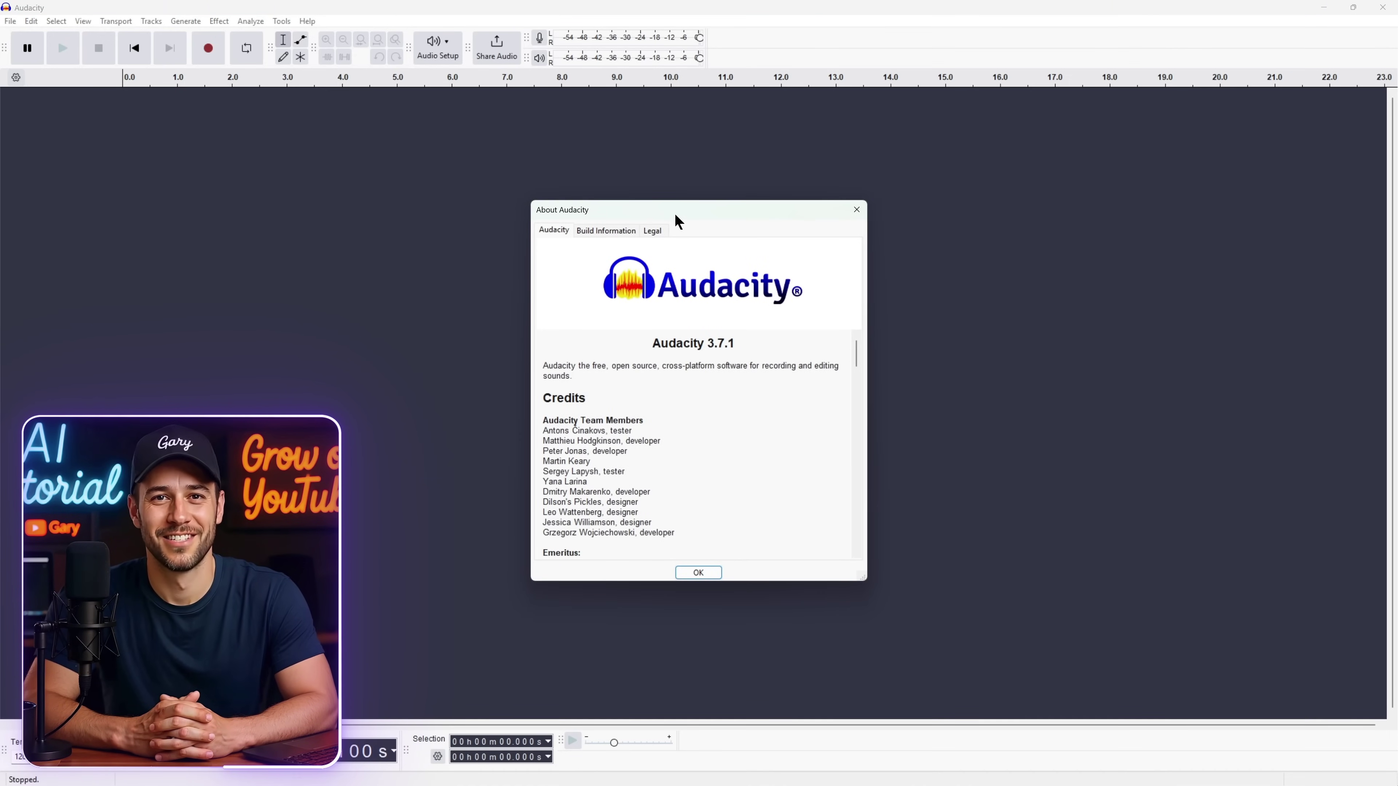
drag(675, 215, 681, 195)
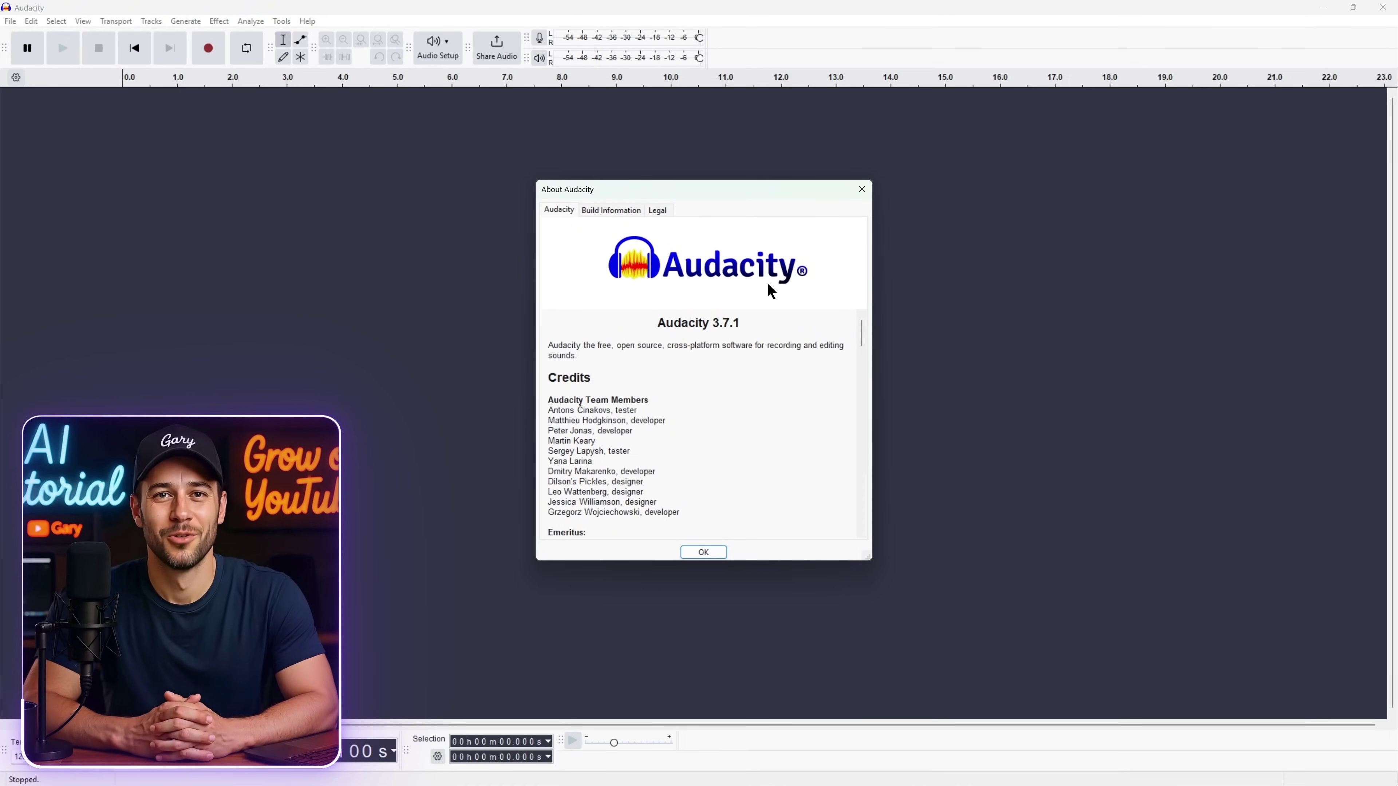
click(861, 189)
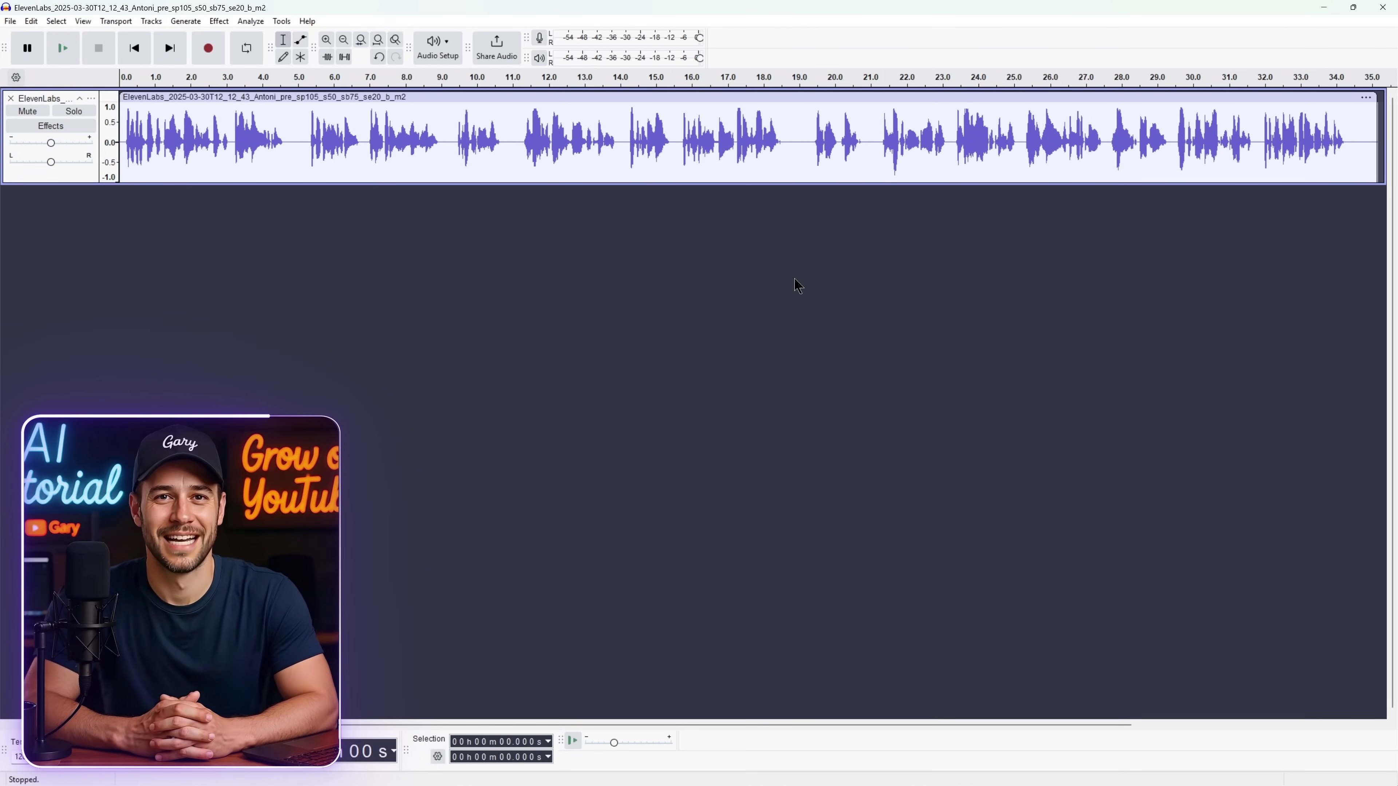
- Apply Truncate Silence to the whole voiceover with pauses shortened to 0.3 seconds
key(ctrl+a)
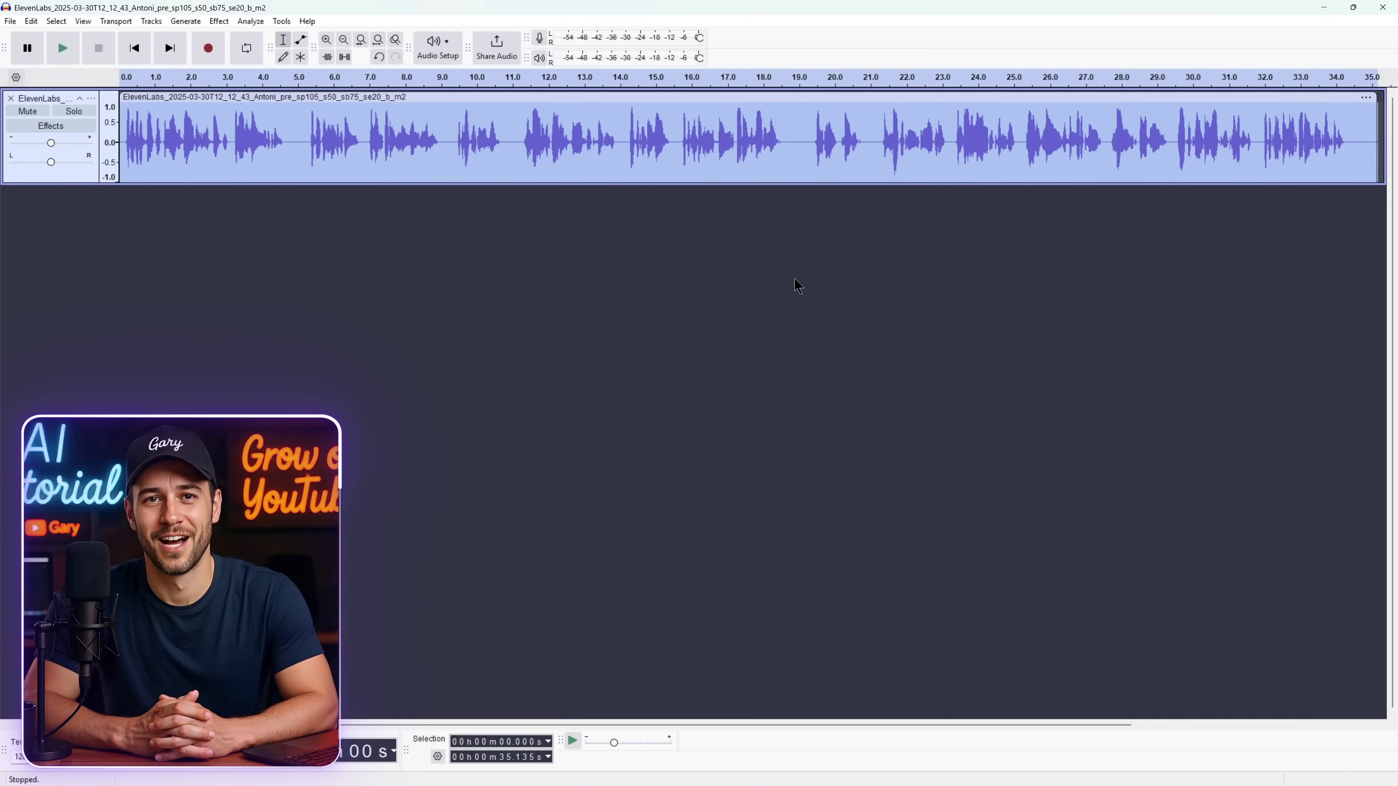
click(219, 21)
mouse_move(243, 223)
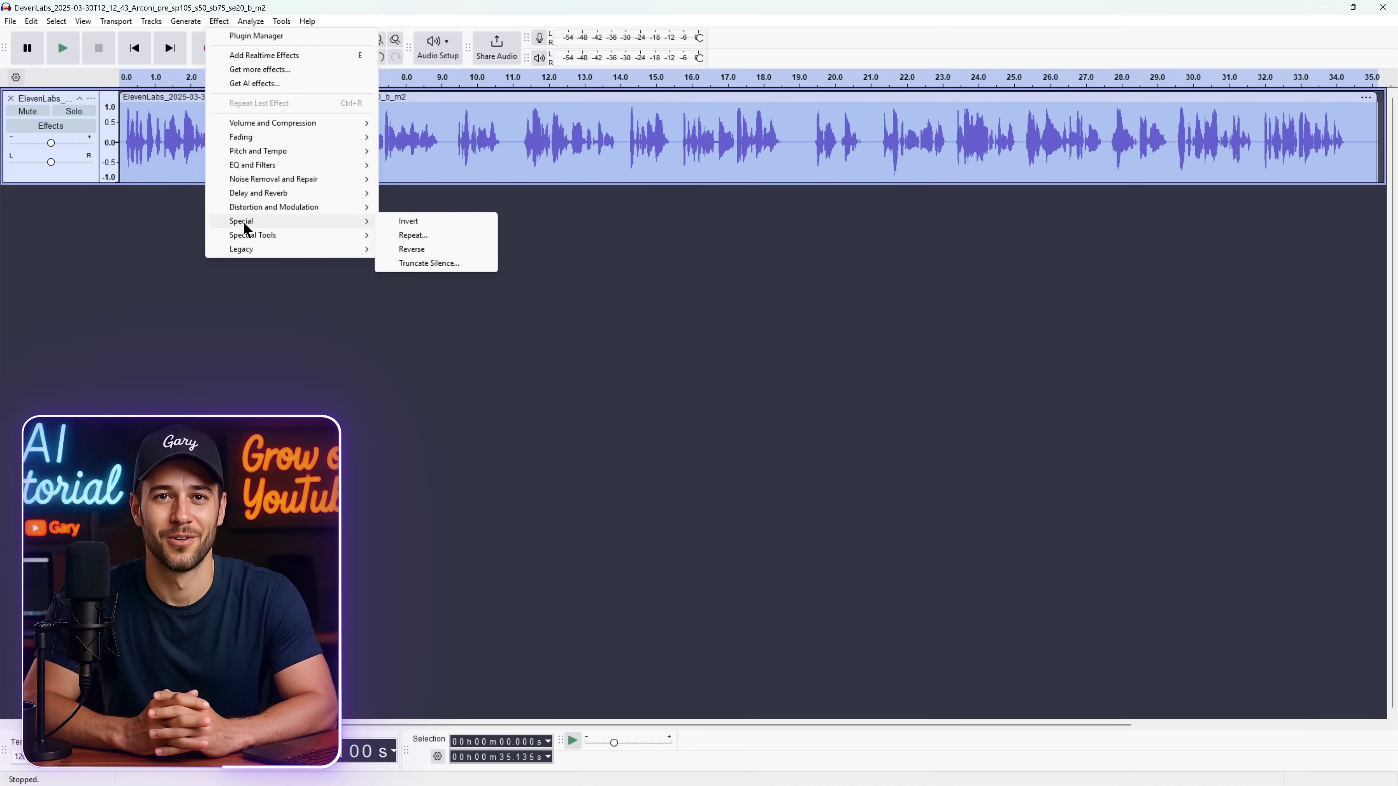
click(435, 264)
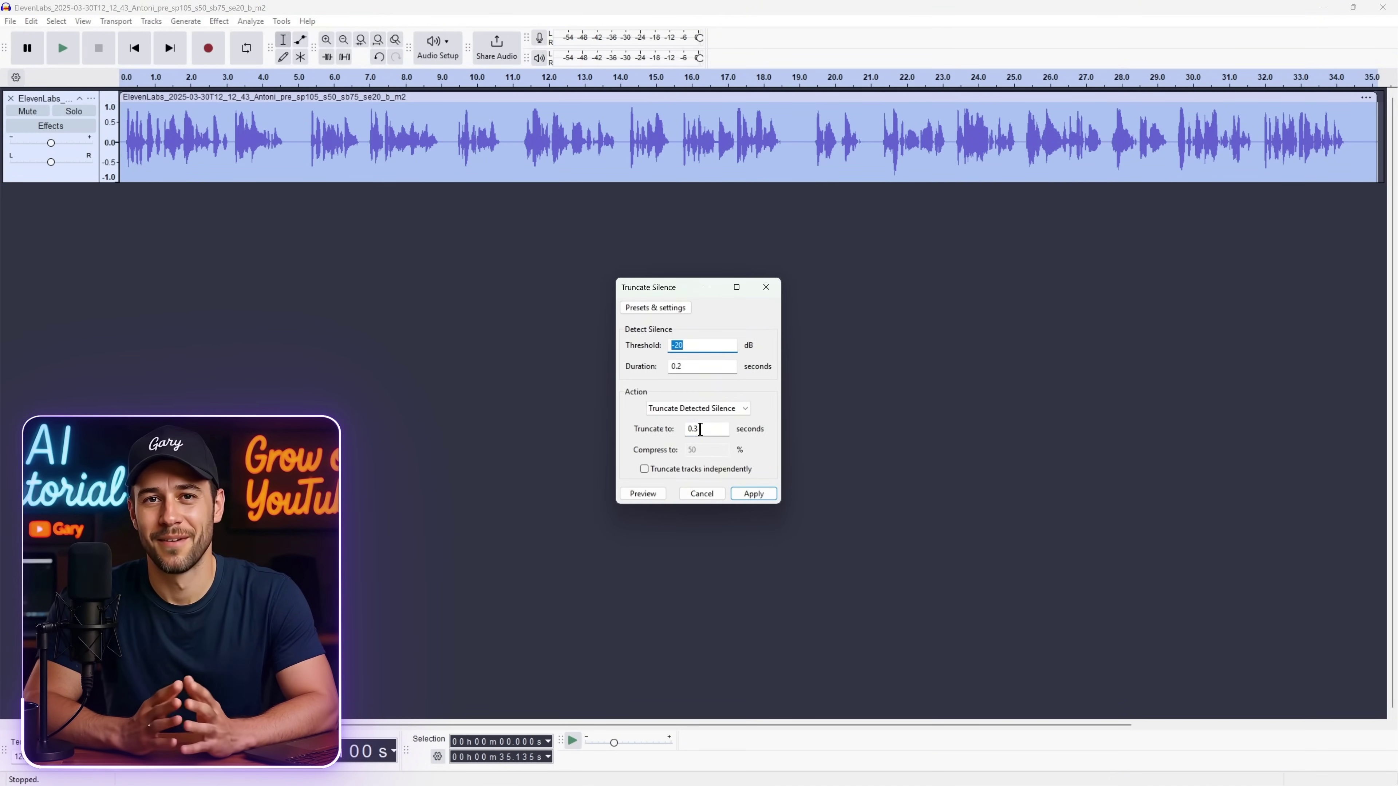
double_click(702, 429)
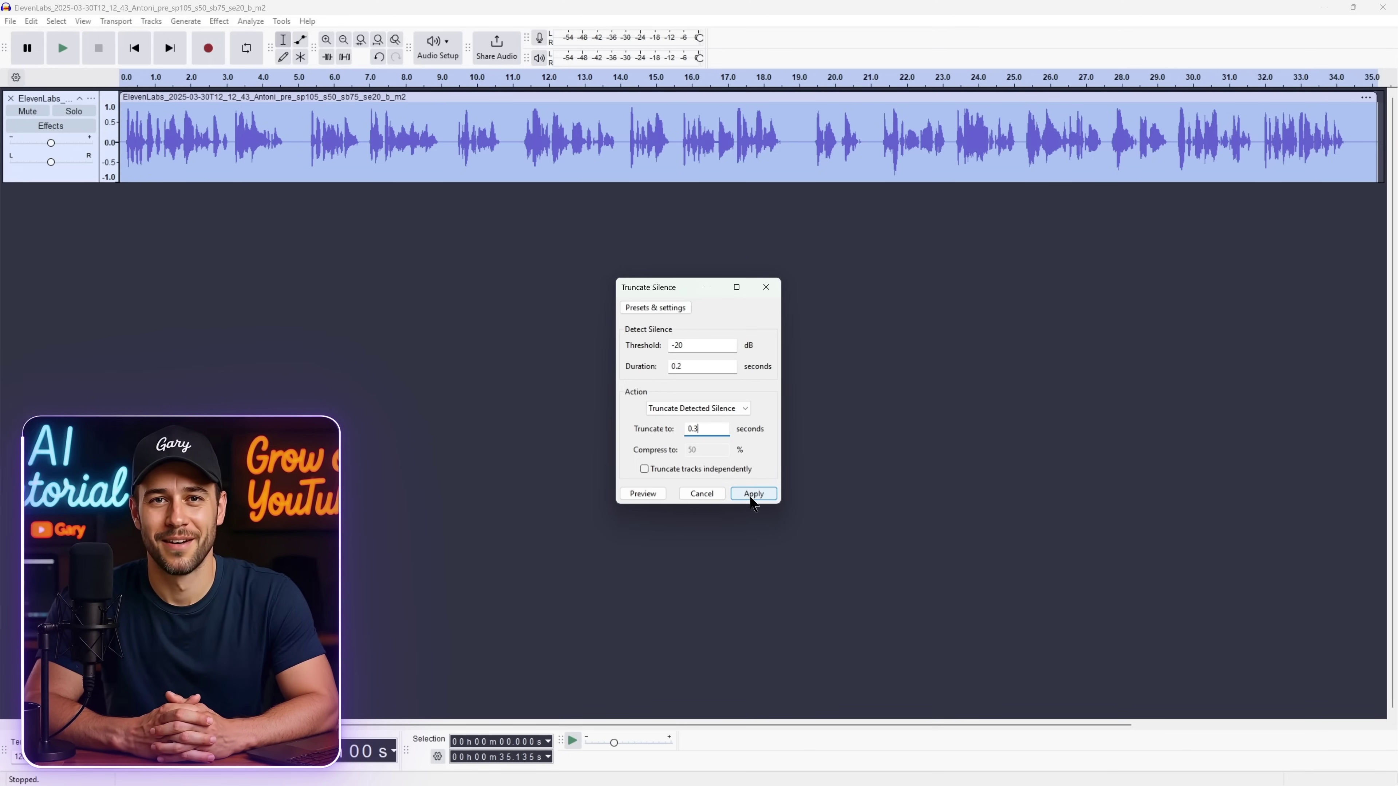
click(753, 494)
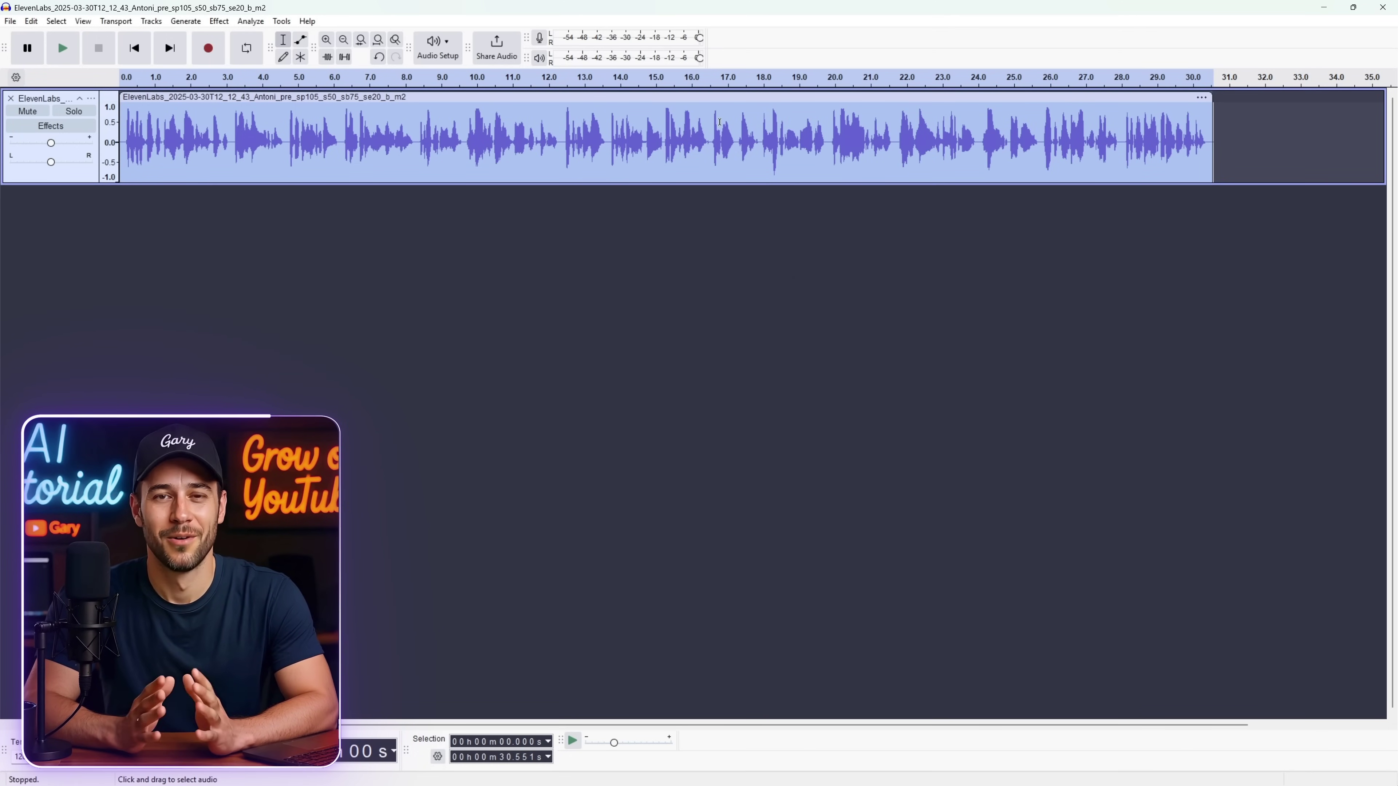
click(688, 256)
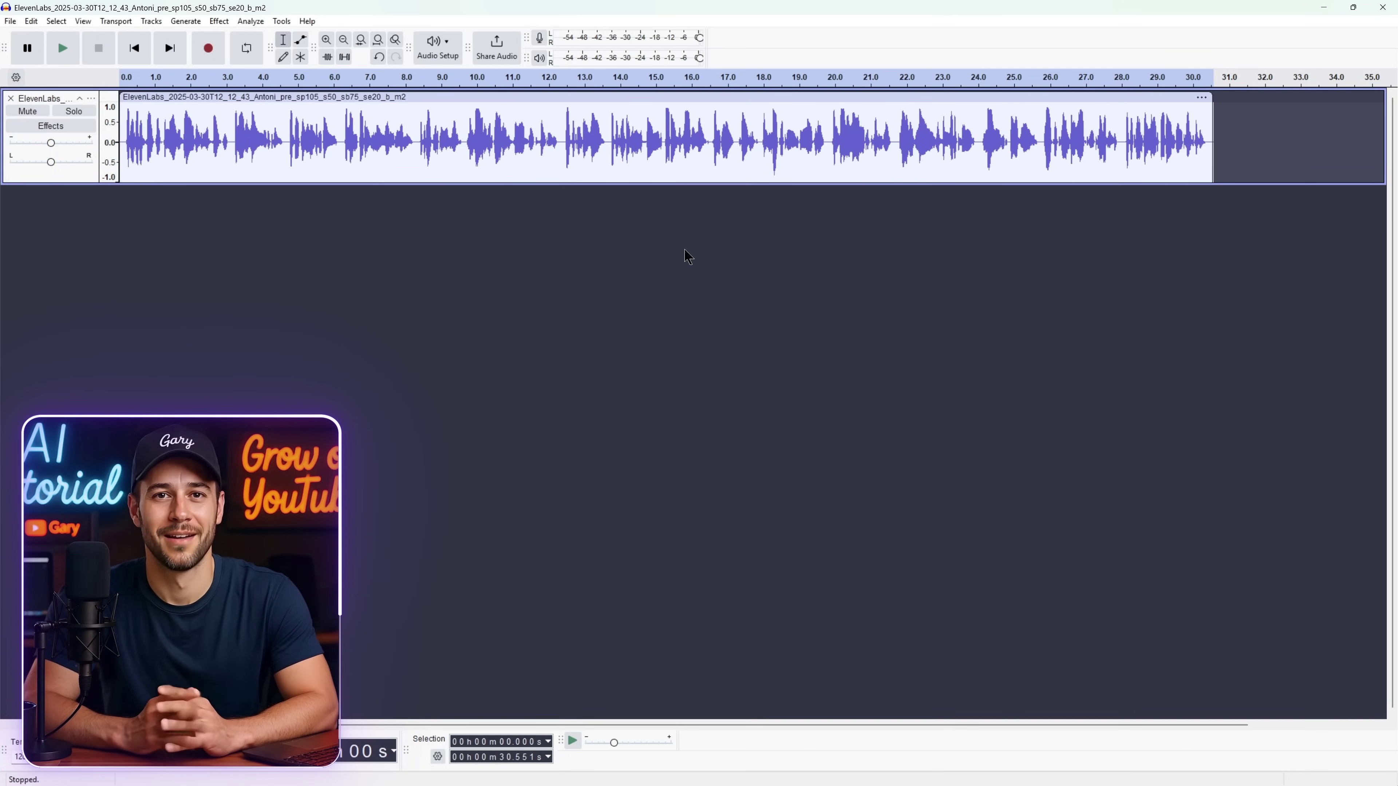
- Play back the trimmed voiceover to review it
click(62, 48)
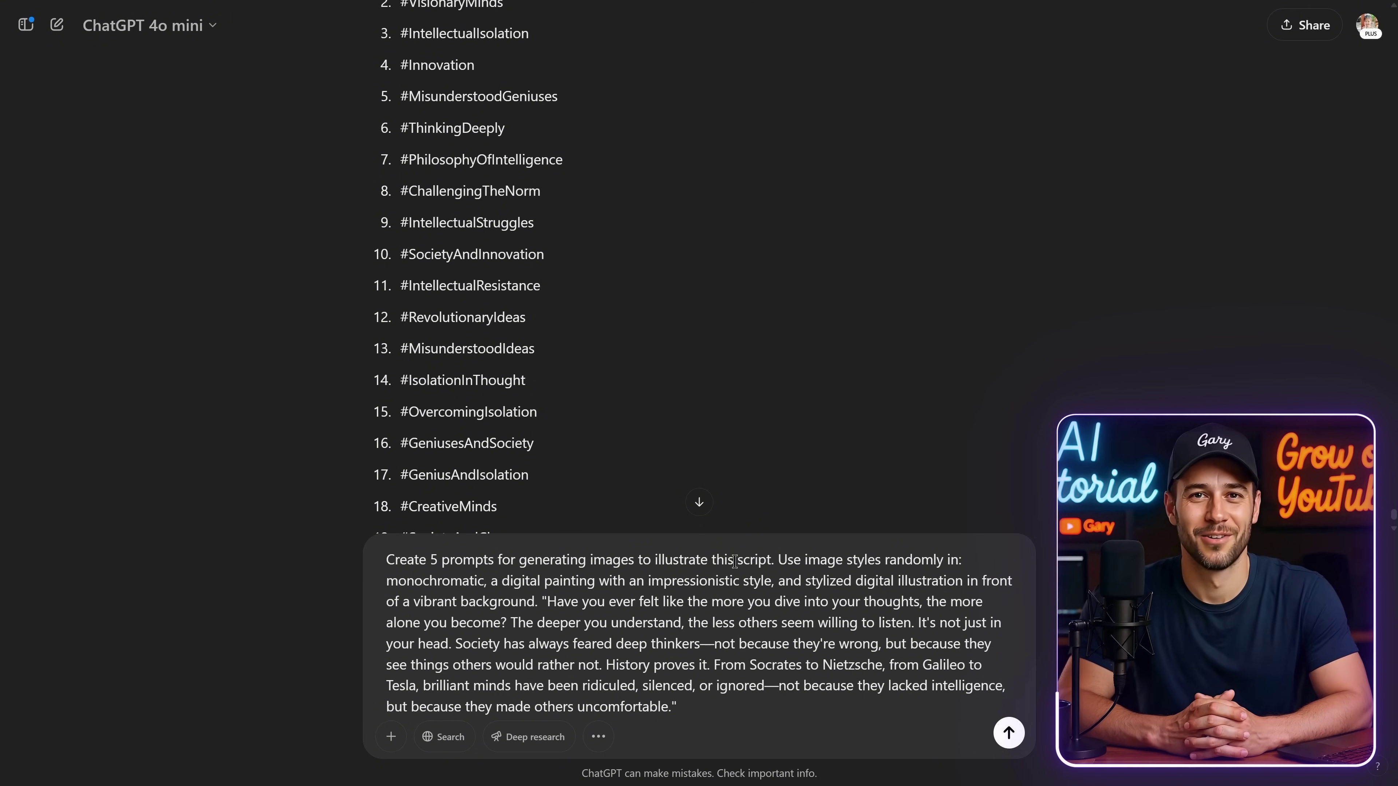
- Review the request's style, vibrant-background and quoted-script parts, then send it
drag(779, 562, 533, 599)
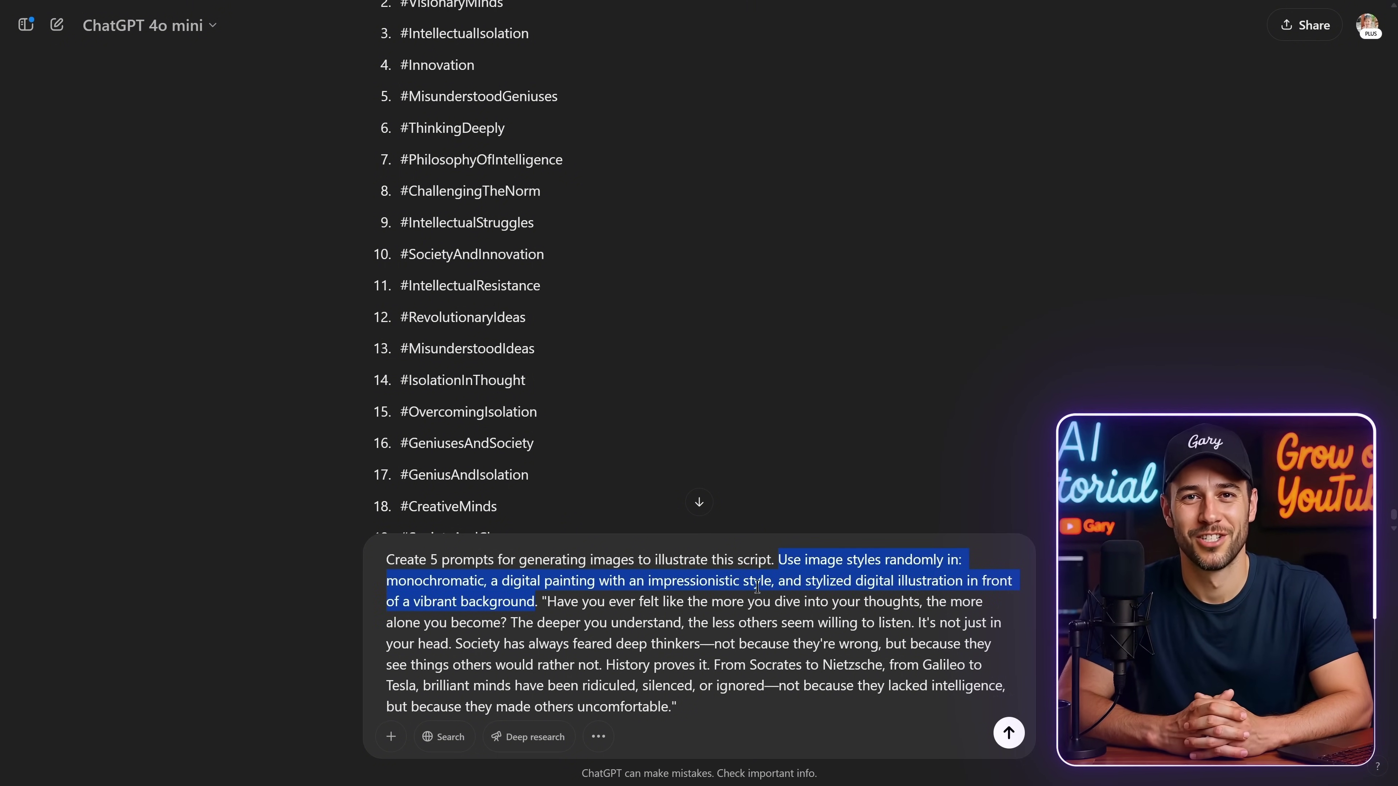
click(477, 593)
drag(413, 599, 528, 602)
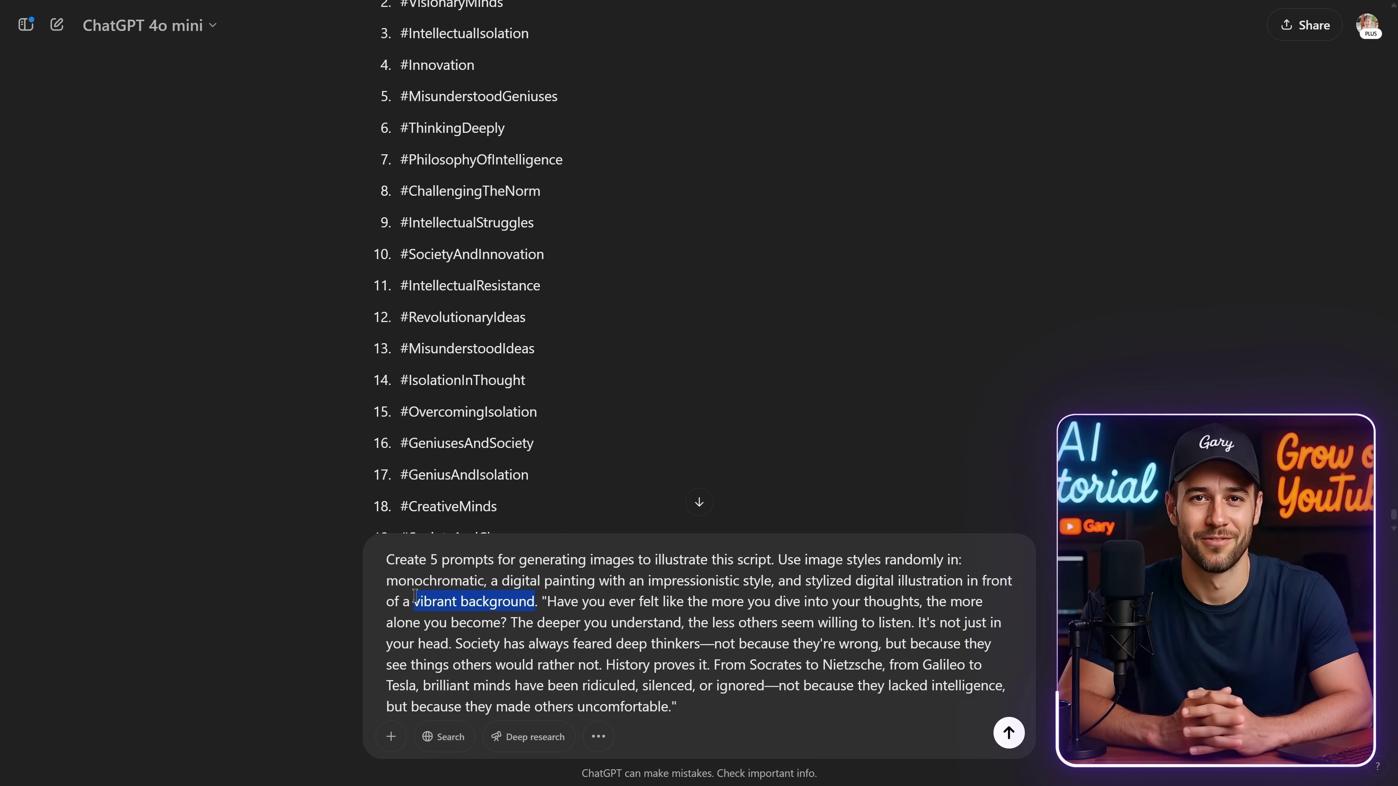
click(499, 604)
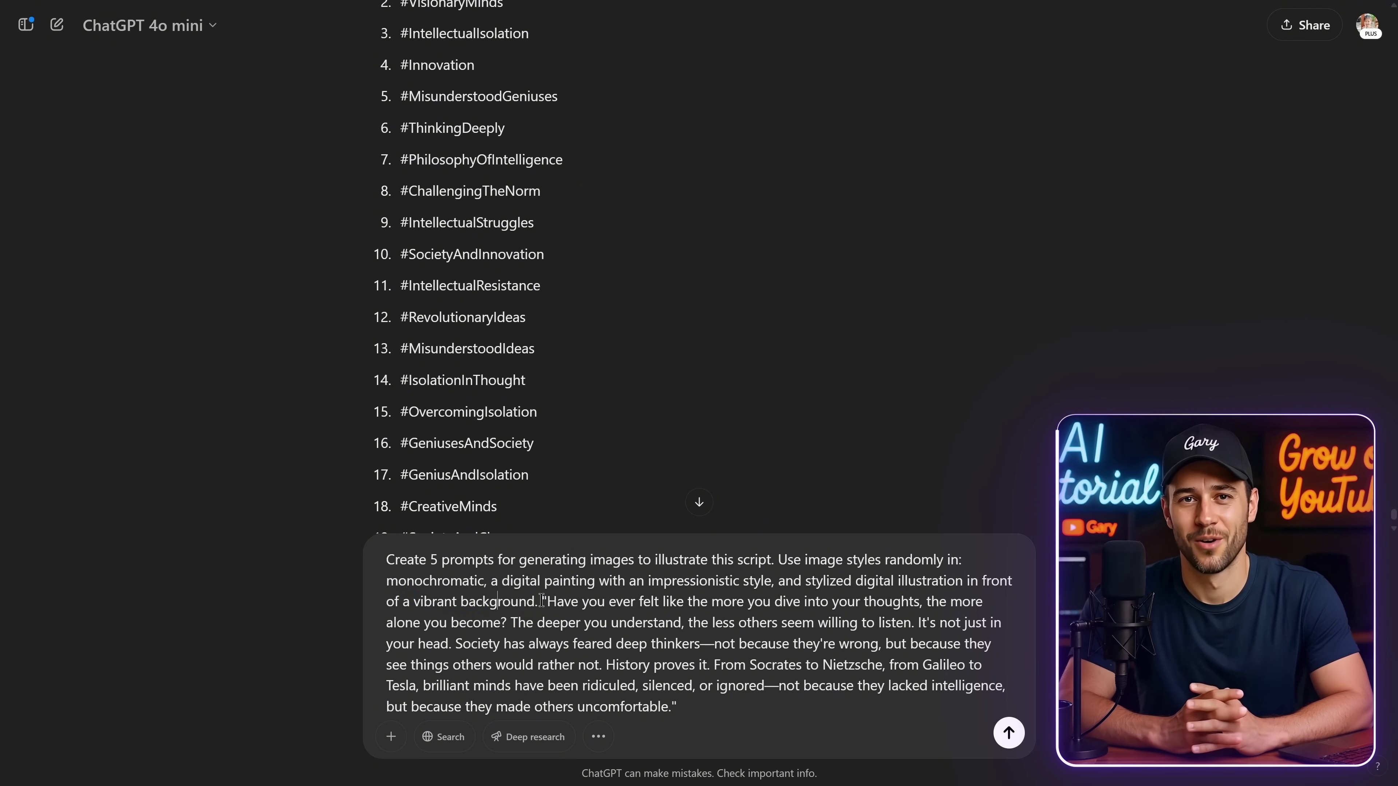
drag(542, 601, 680, 708)
click(771, 710)
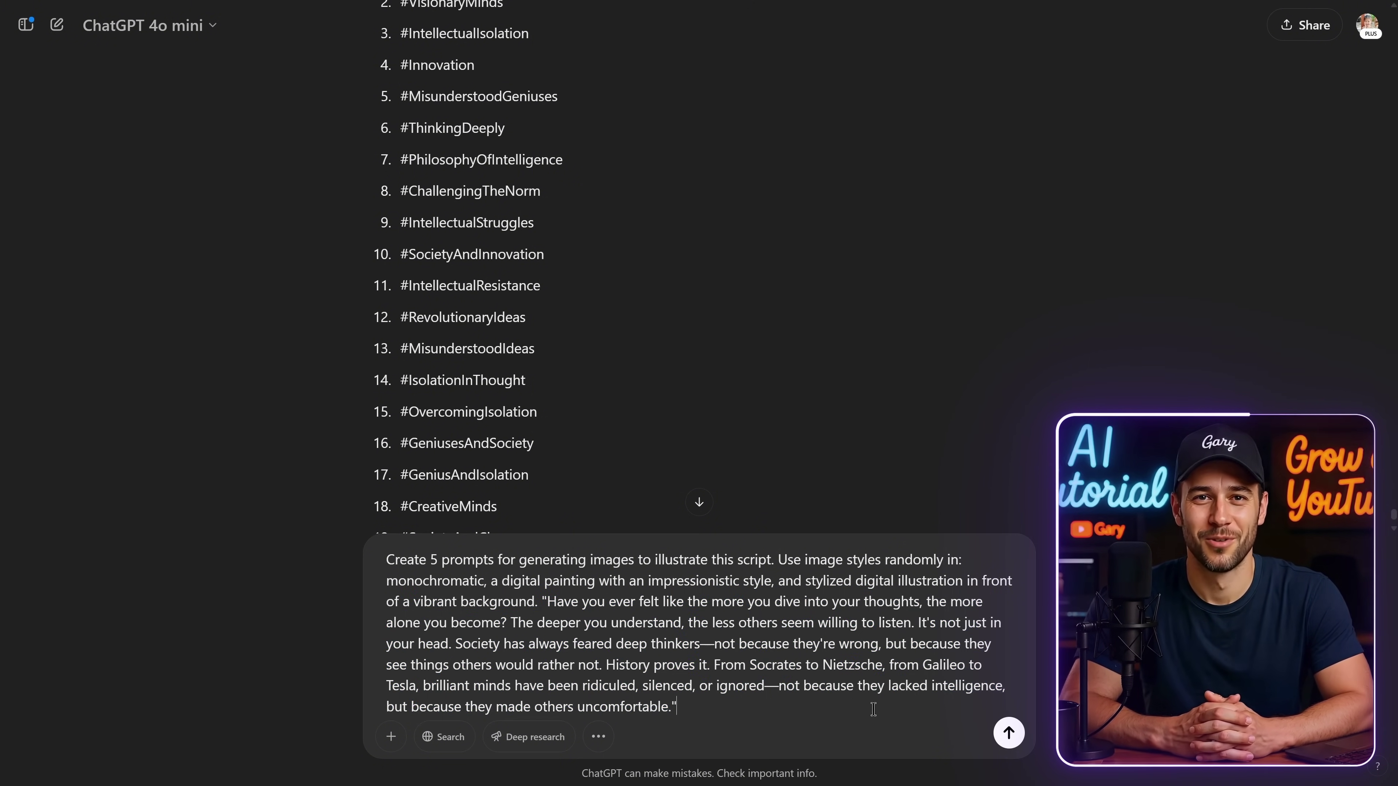
click(1009, 732)
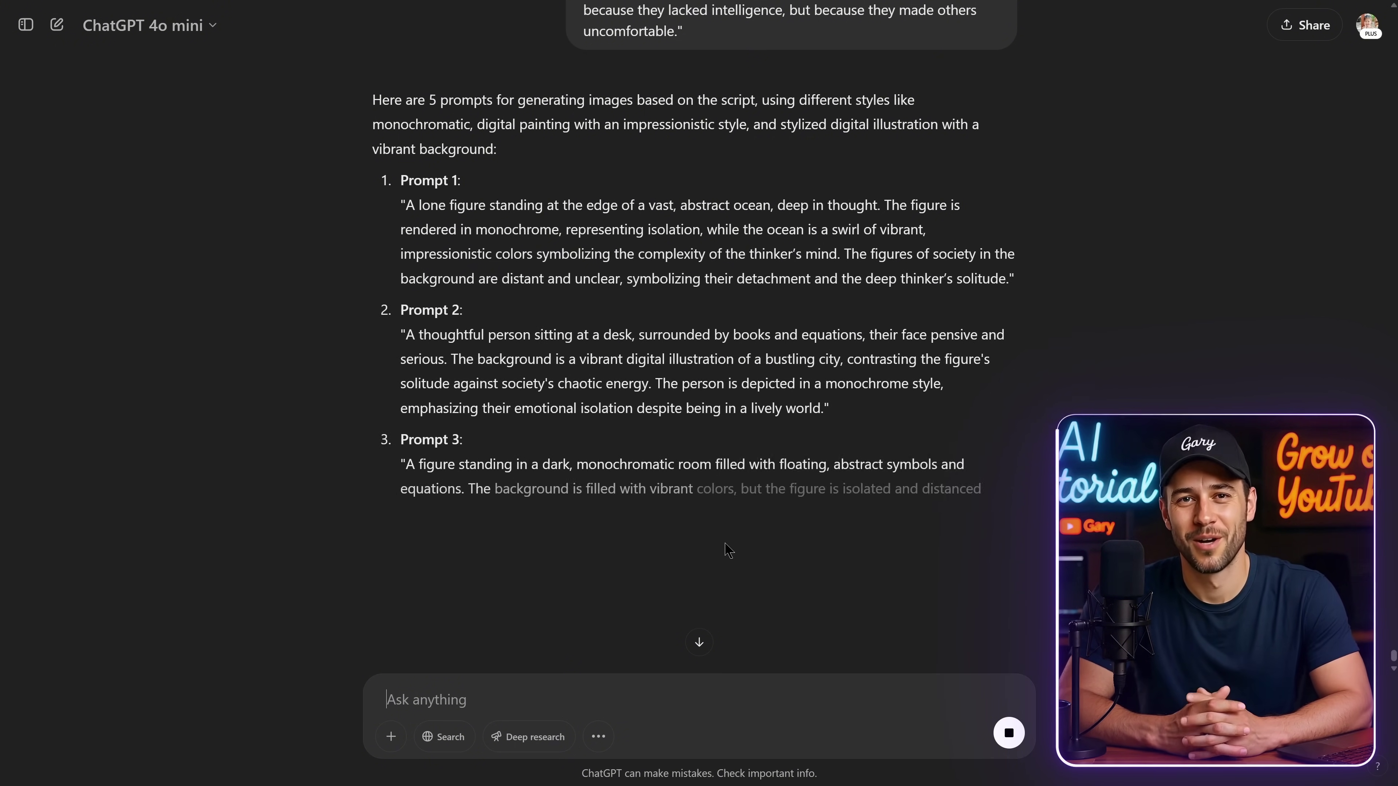
- Scroll through the five returned image prompts and select Prompt 1's full text
scroll(728, 550, down, 1)
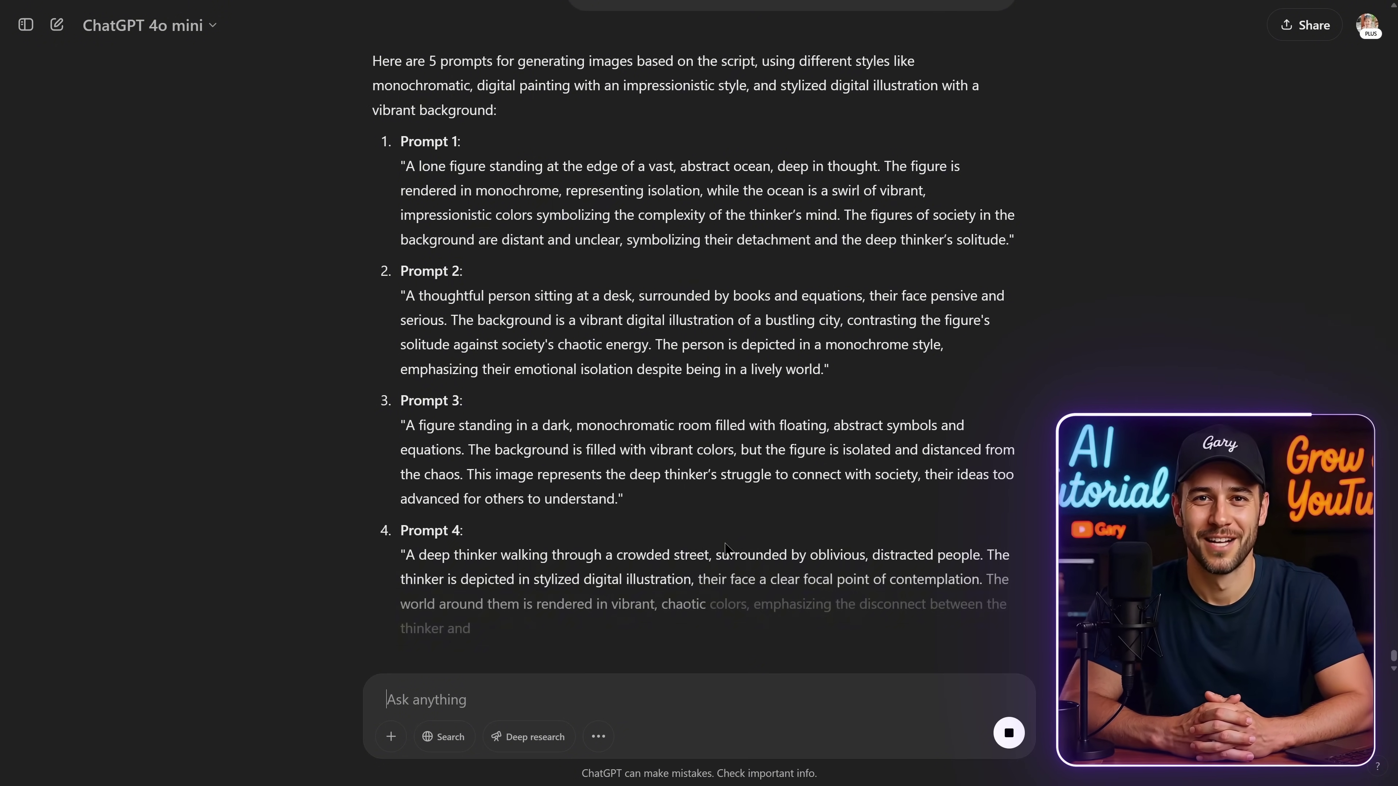
scroll(728, 549, down, 3)
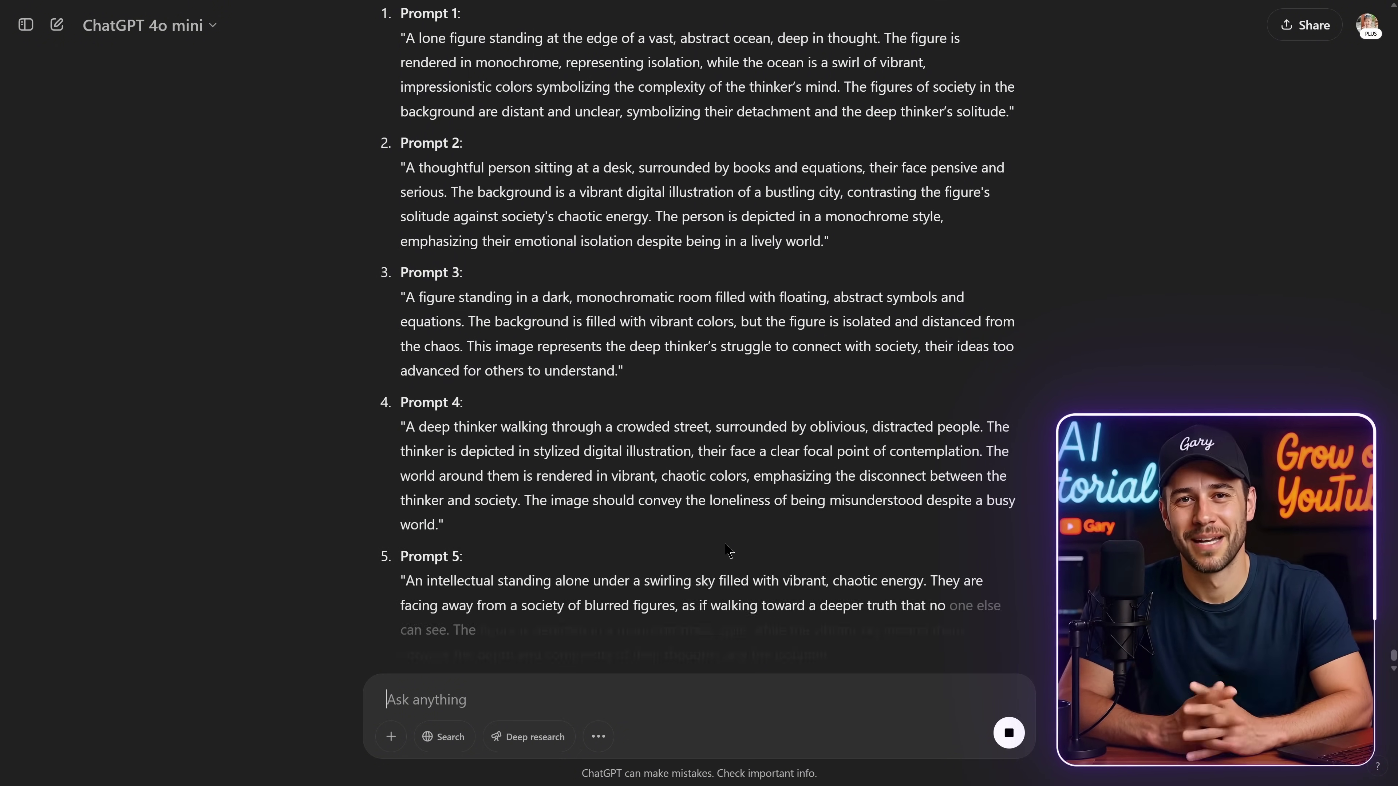
scroll(692, 584, down, 2)
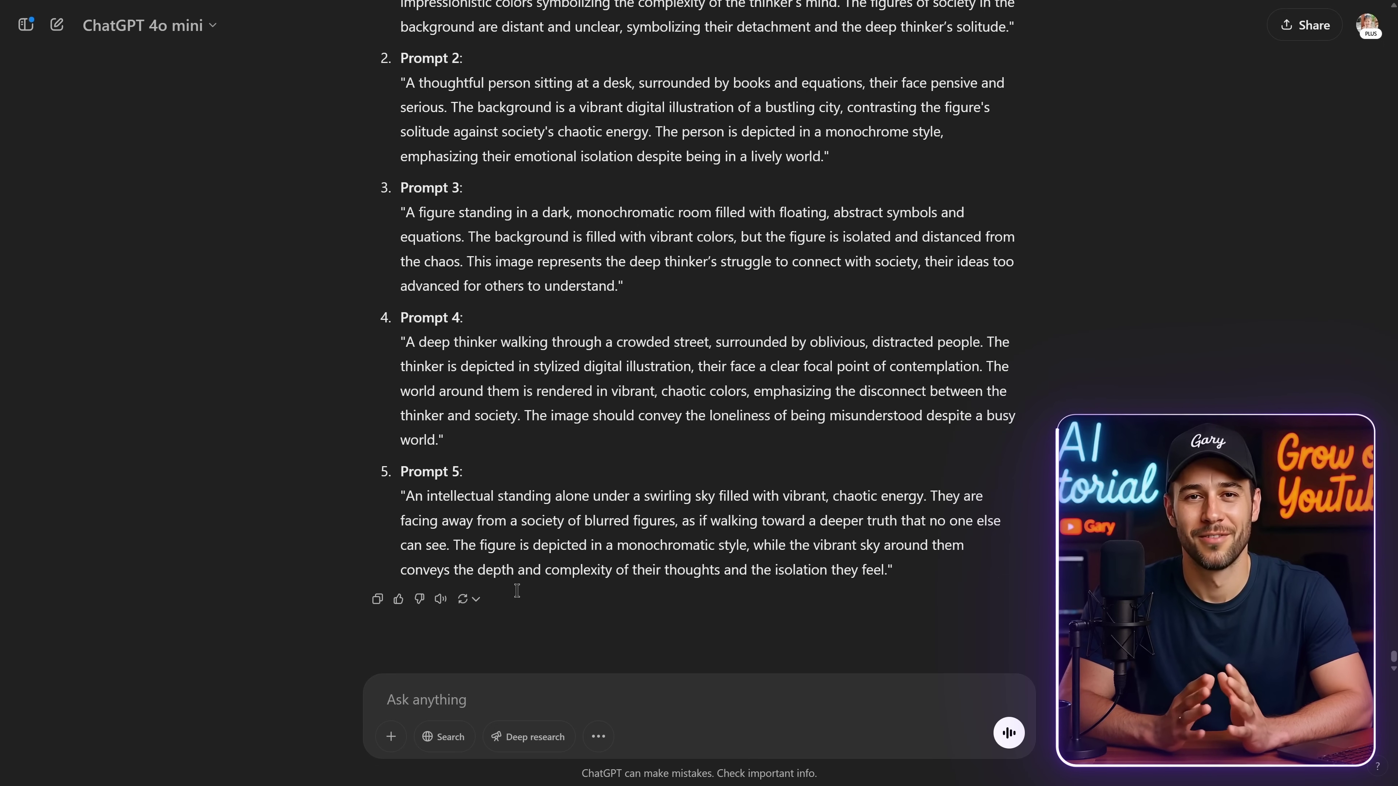
triple_click(582, 174)
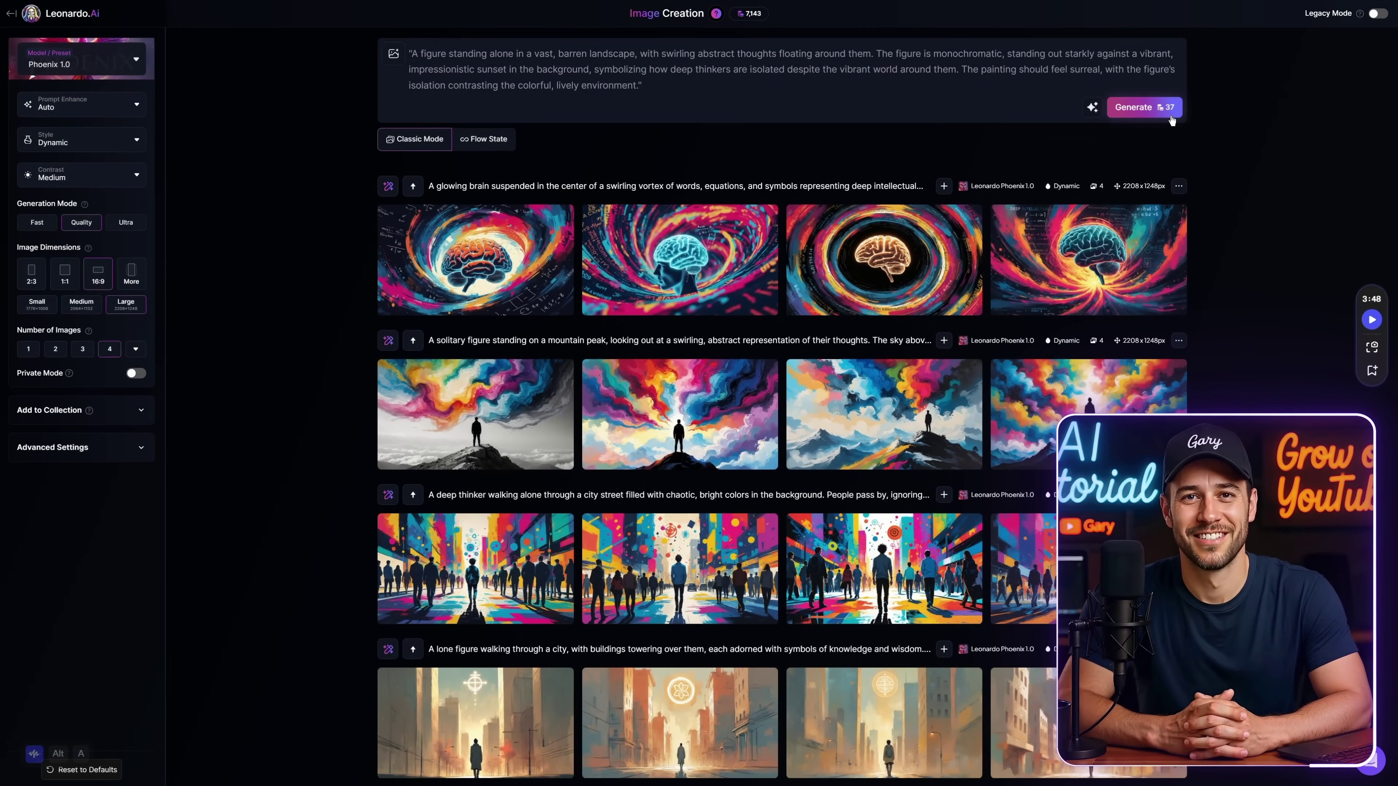
- Generate images from the pasted Prompt 1 and select Prompt 2's text in ChatGPT
click(1168, 110)
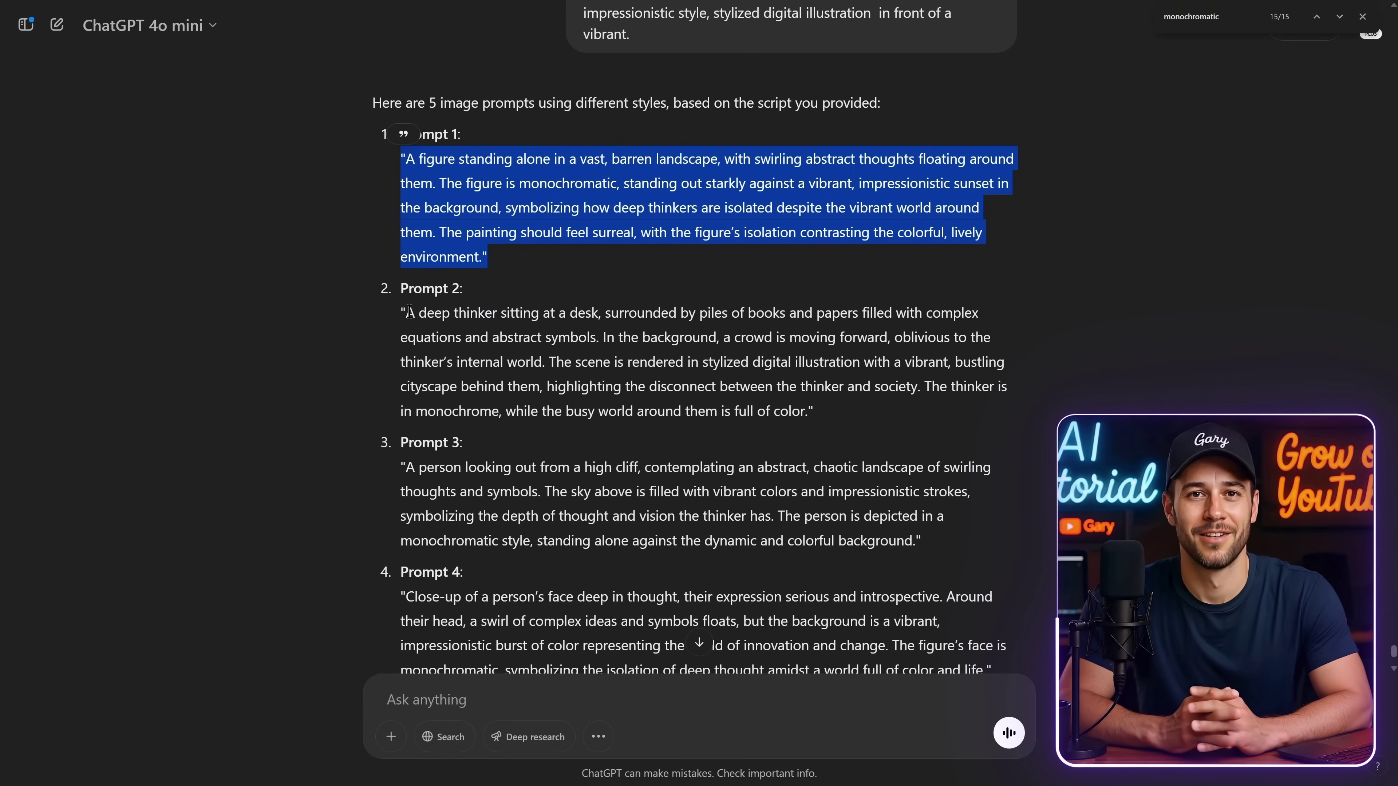
drag(410, 313, 814, 411)
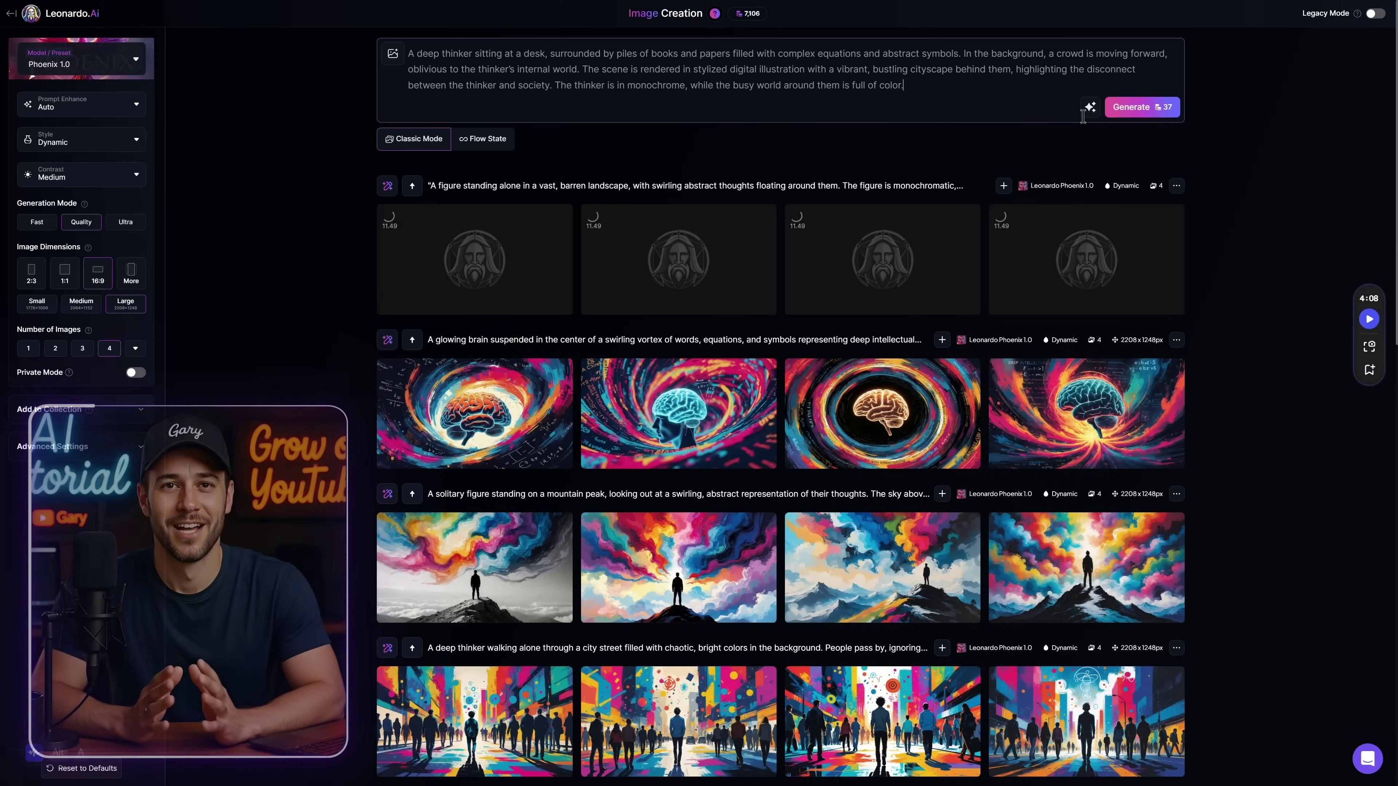
- Generate from Prompt 2, then put the high-cliff Prompt 3 into the prompt box
click(1134, 107)
drag(405, 467, 912, 548)
key(ctrl+c)
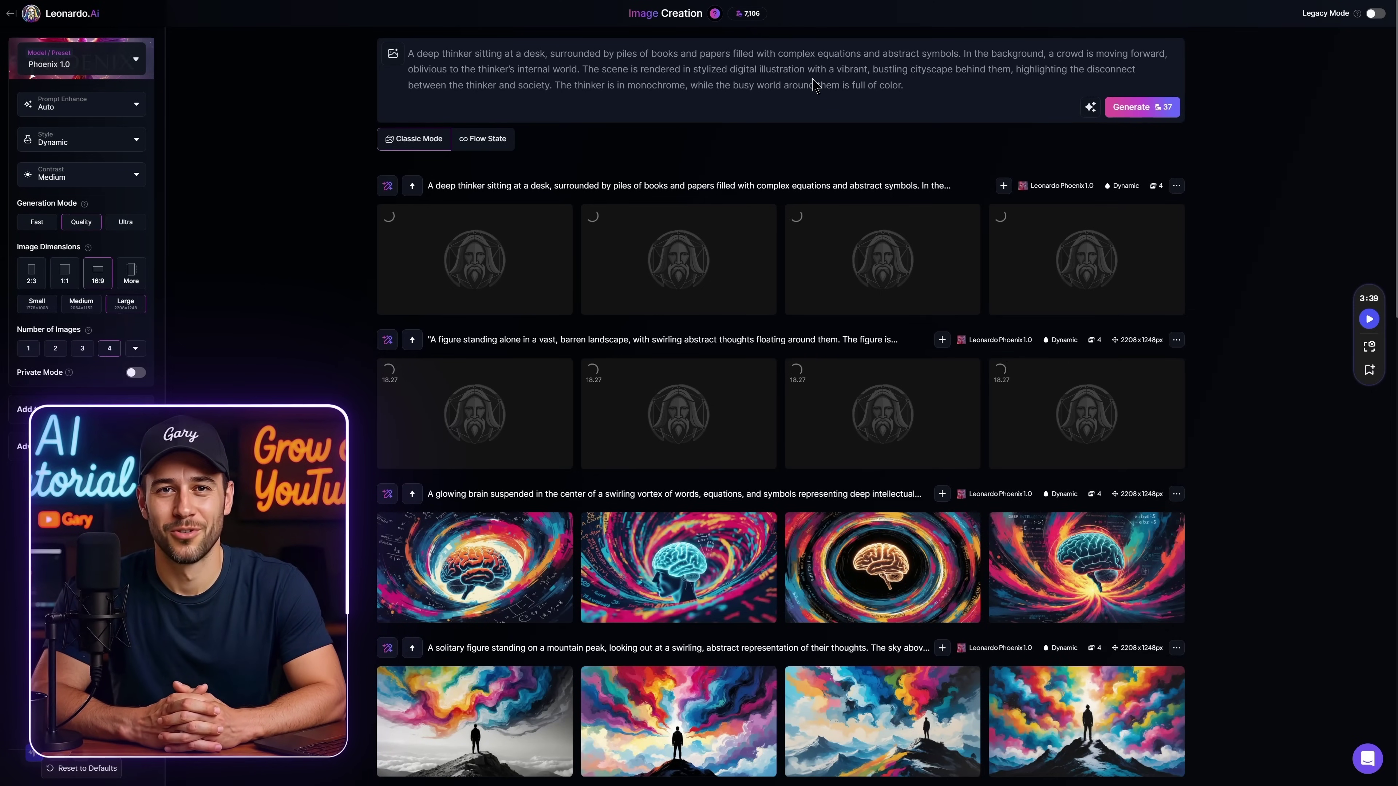
key(ctrl+a)
key(ctrl+v)
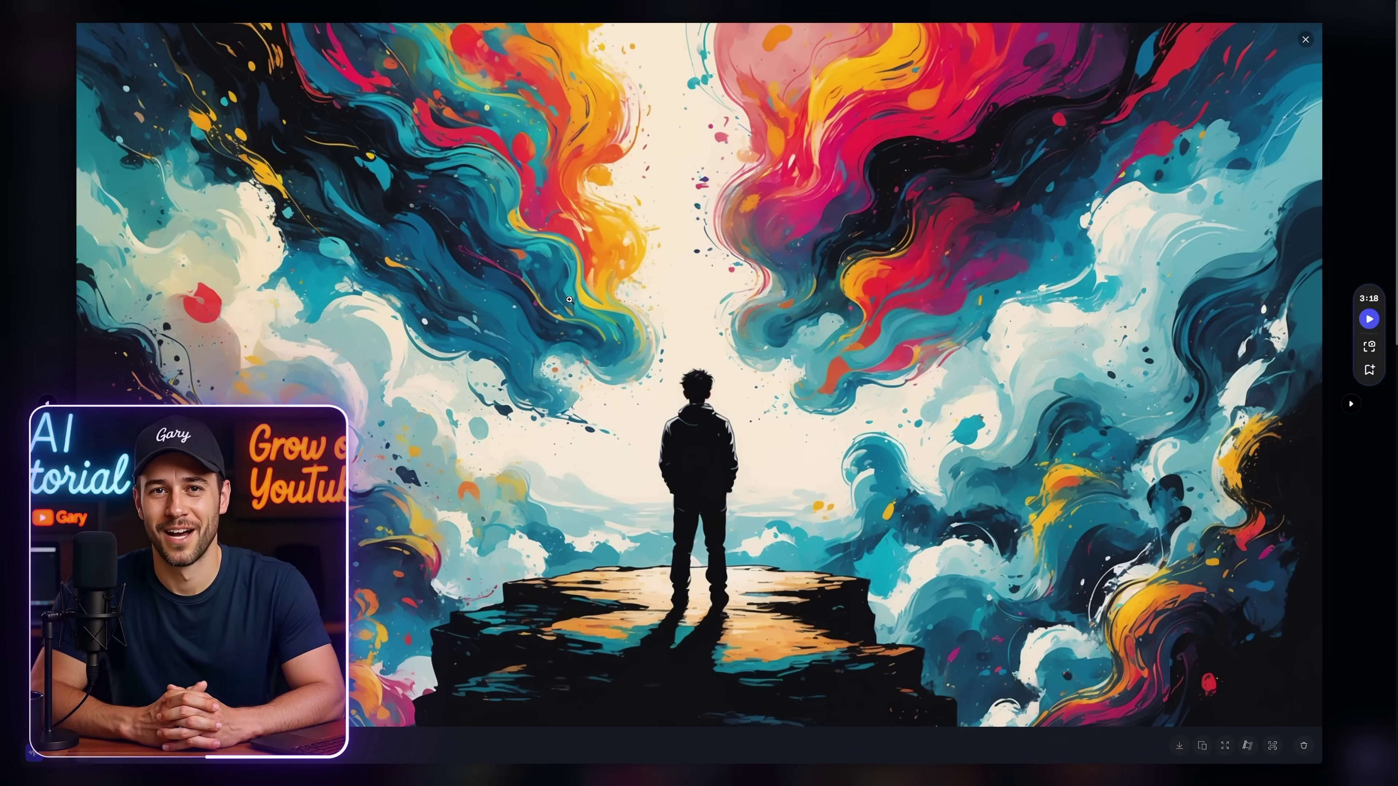
- Enlarge and close the cliff, deep-thinker desk and sunset images to inspect them
click(929, 505)
click(413, 316)
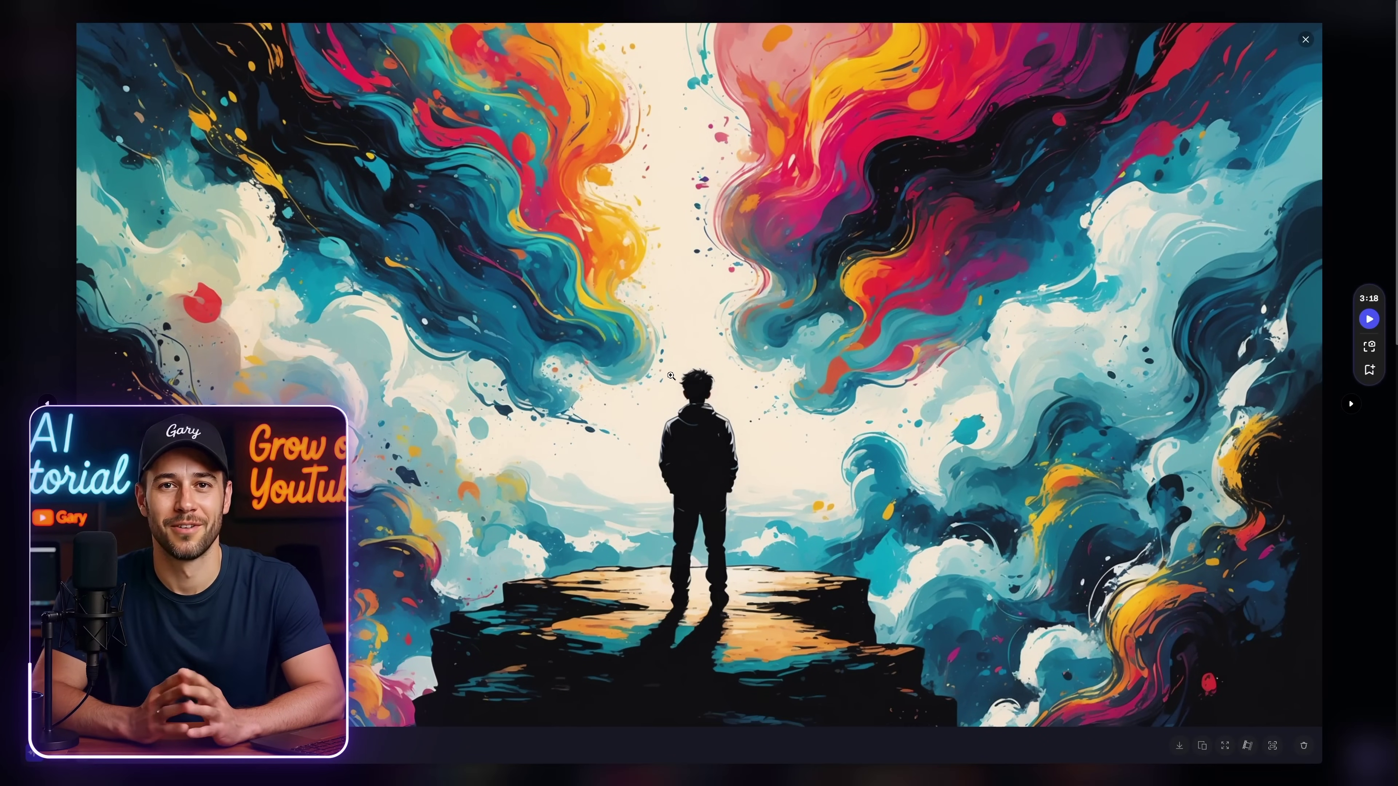
click(47, 221)
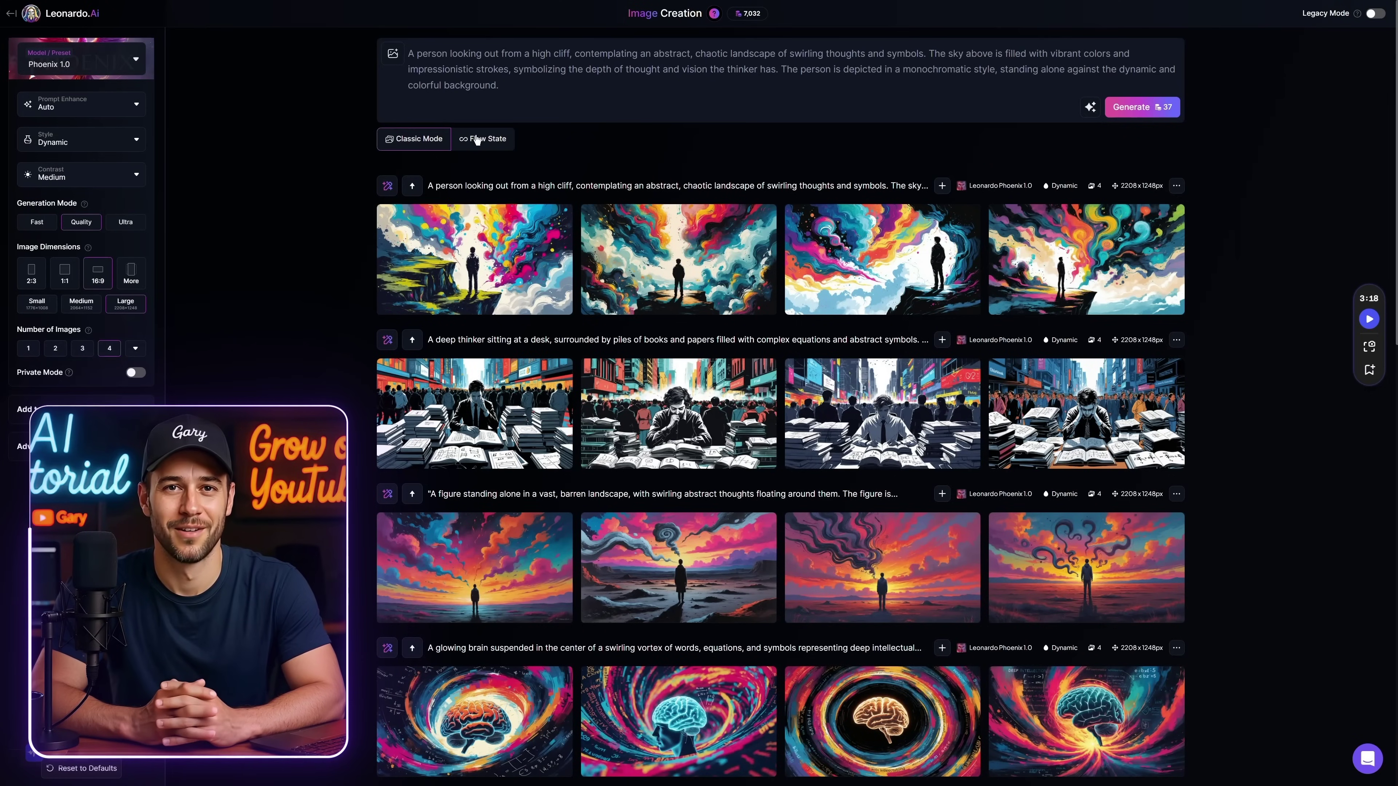
click(696, 414)
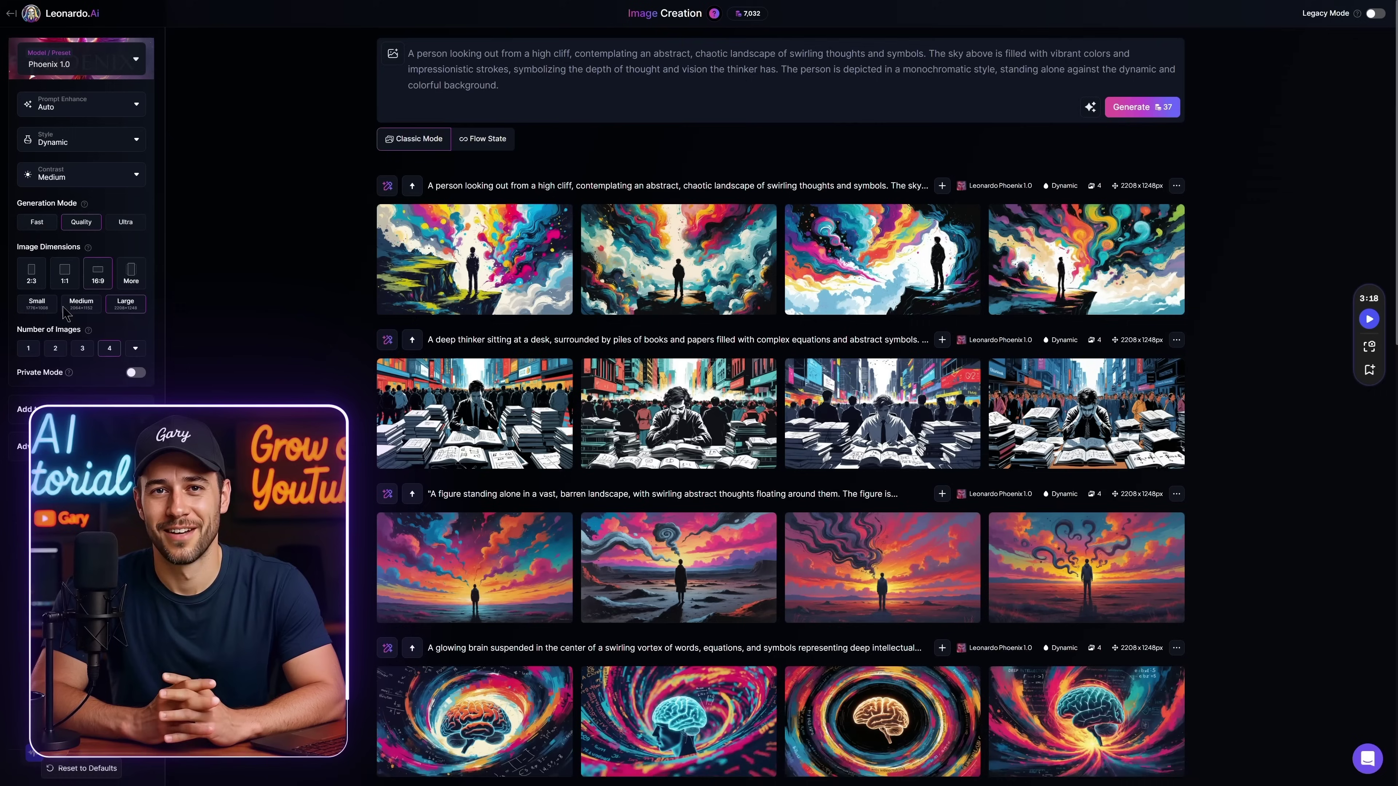
click(62, 316)
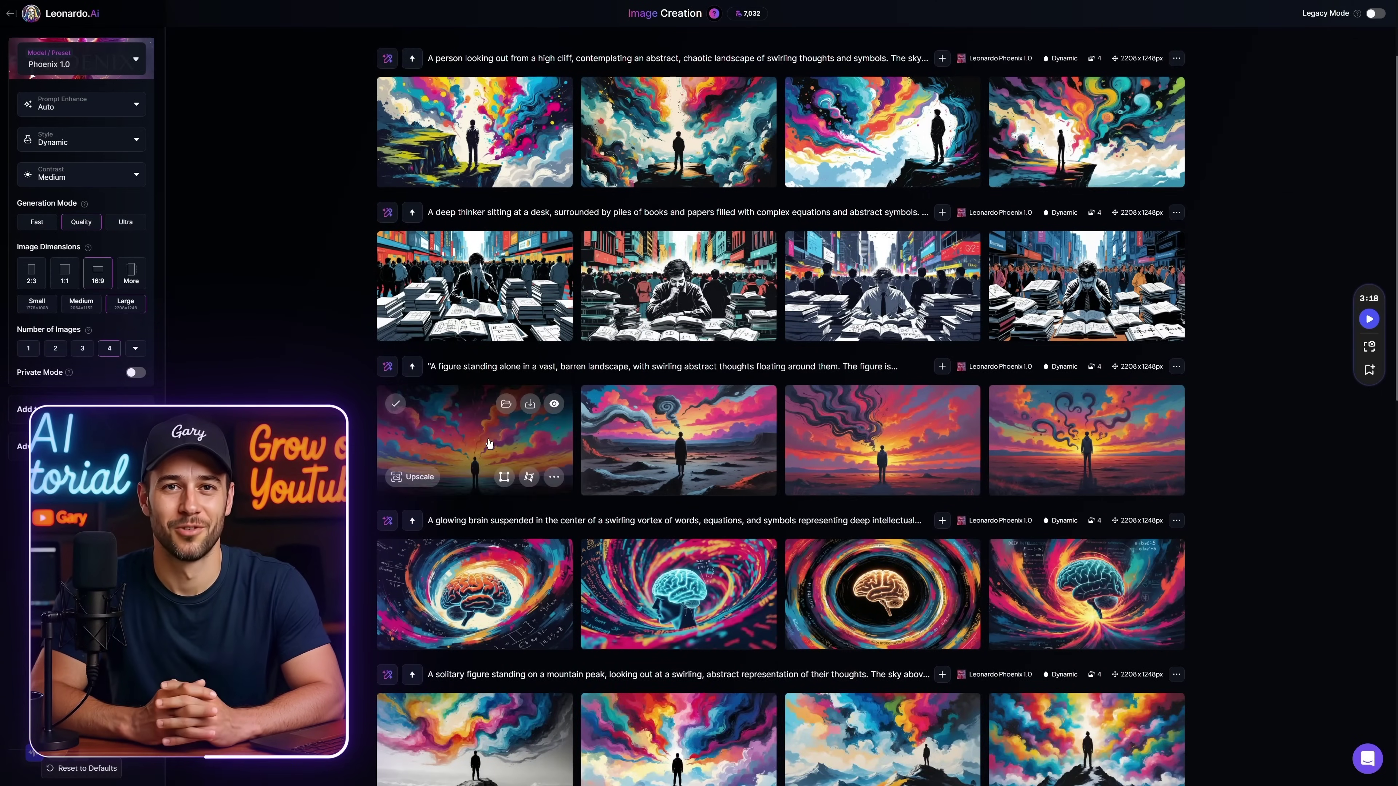
click(473, 441)
key(Escape)
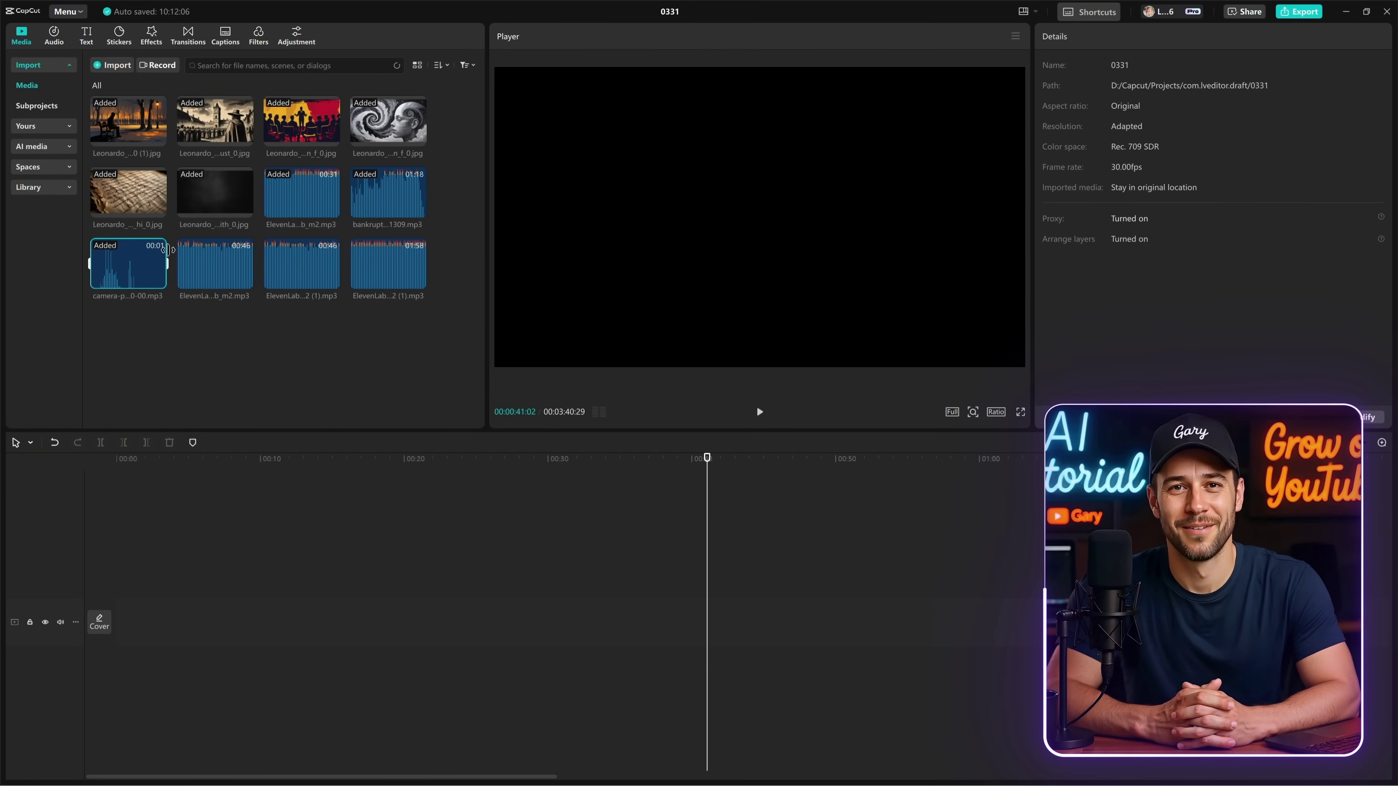
drag(129, 121, 154, 526)
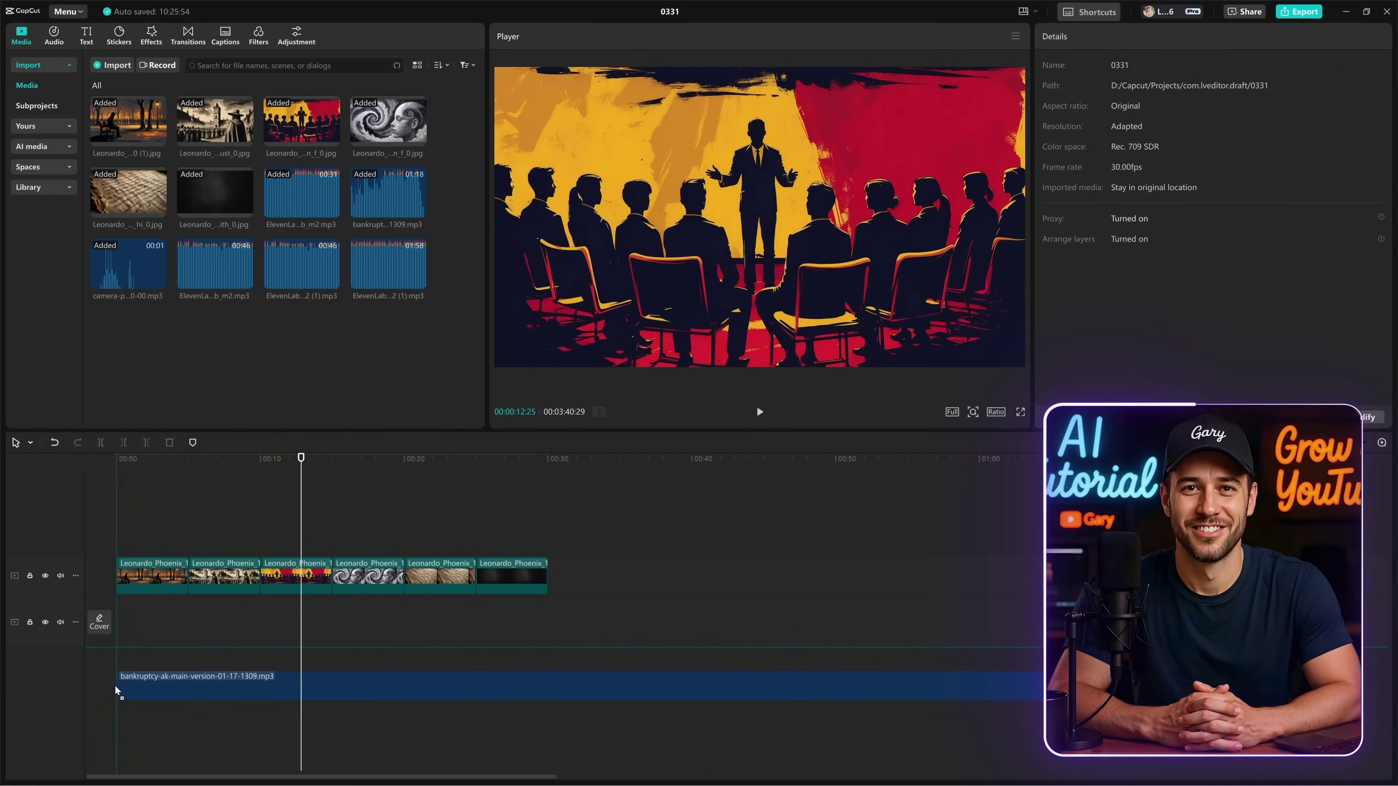
drag(115, 687, 119, 670)
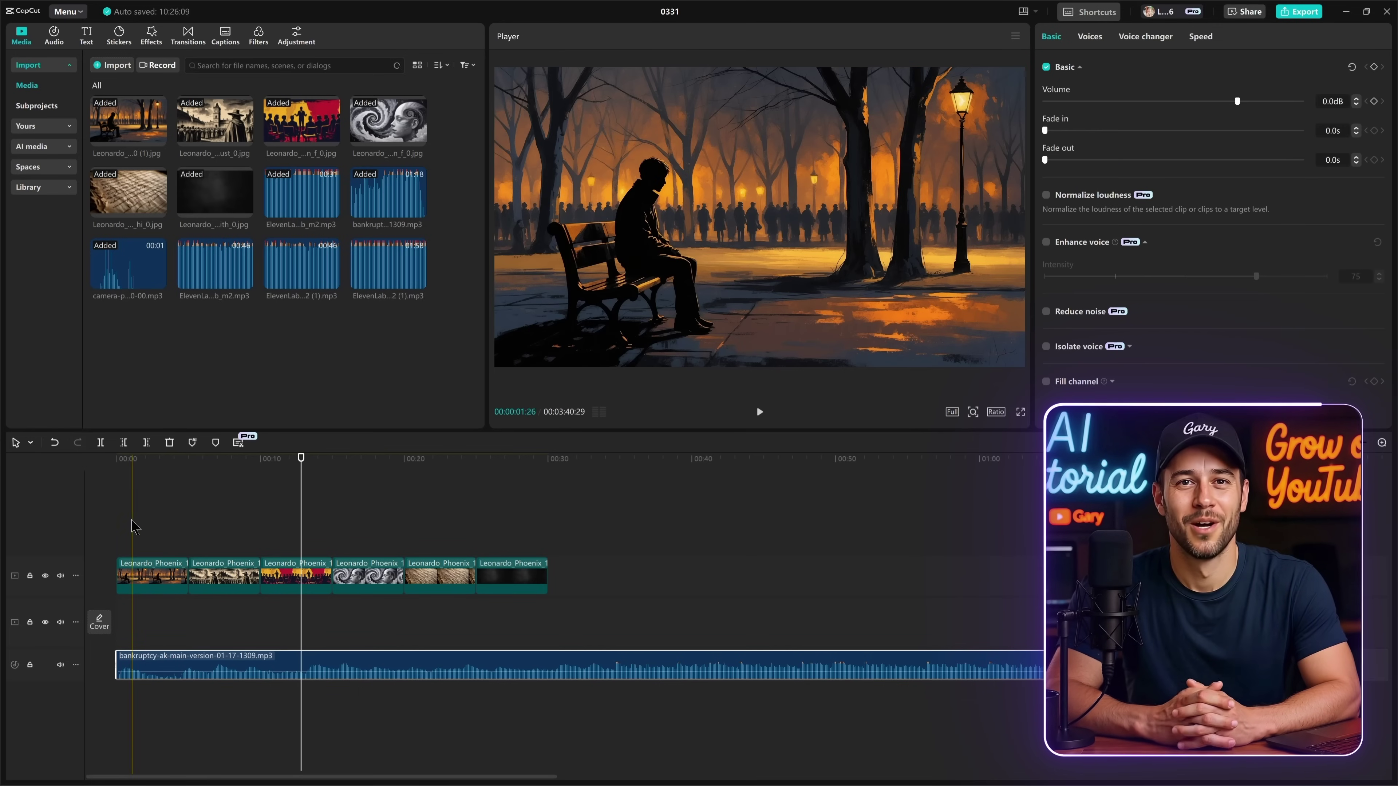
drag(536, 568, 523, 621)
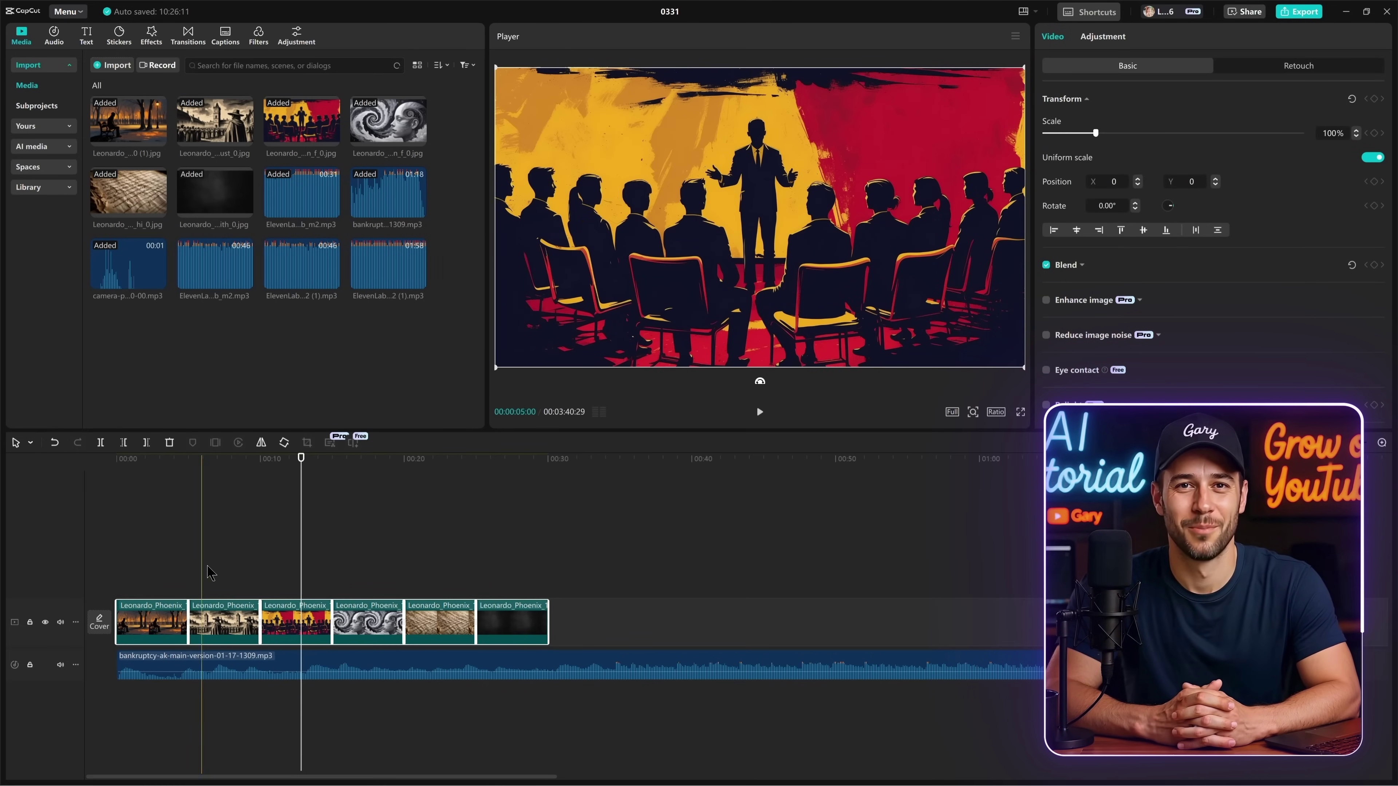
click(201, 496)
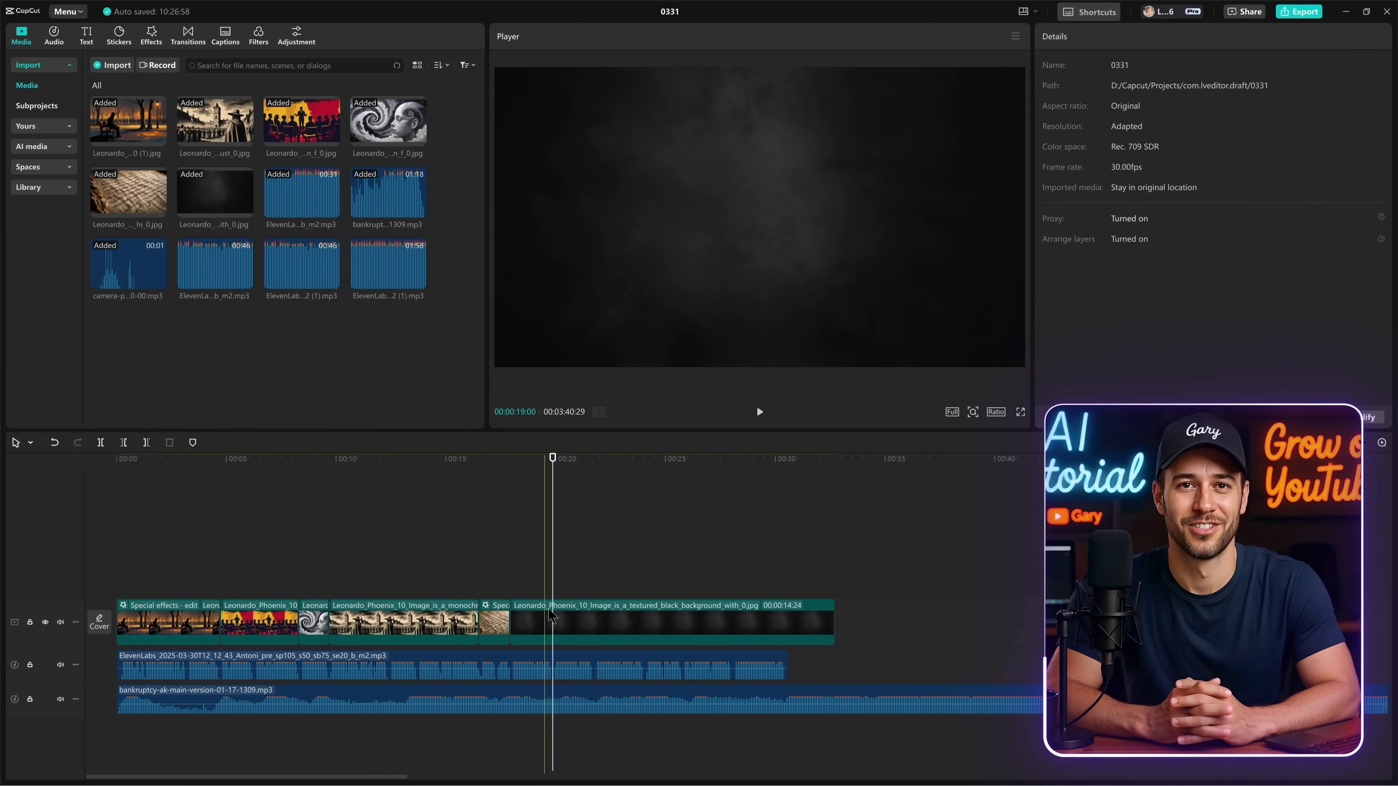
click(771, 625)
click(251, 523)
- Place Glare II light-effect transitions at two cuts between image clips
click(188, 35)
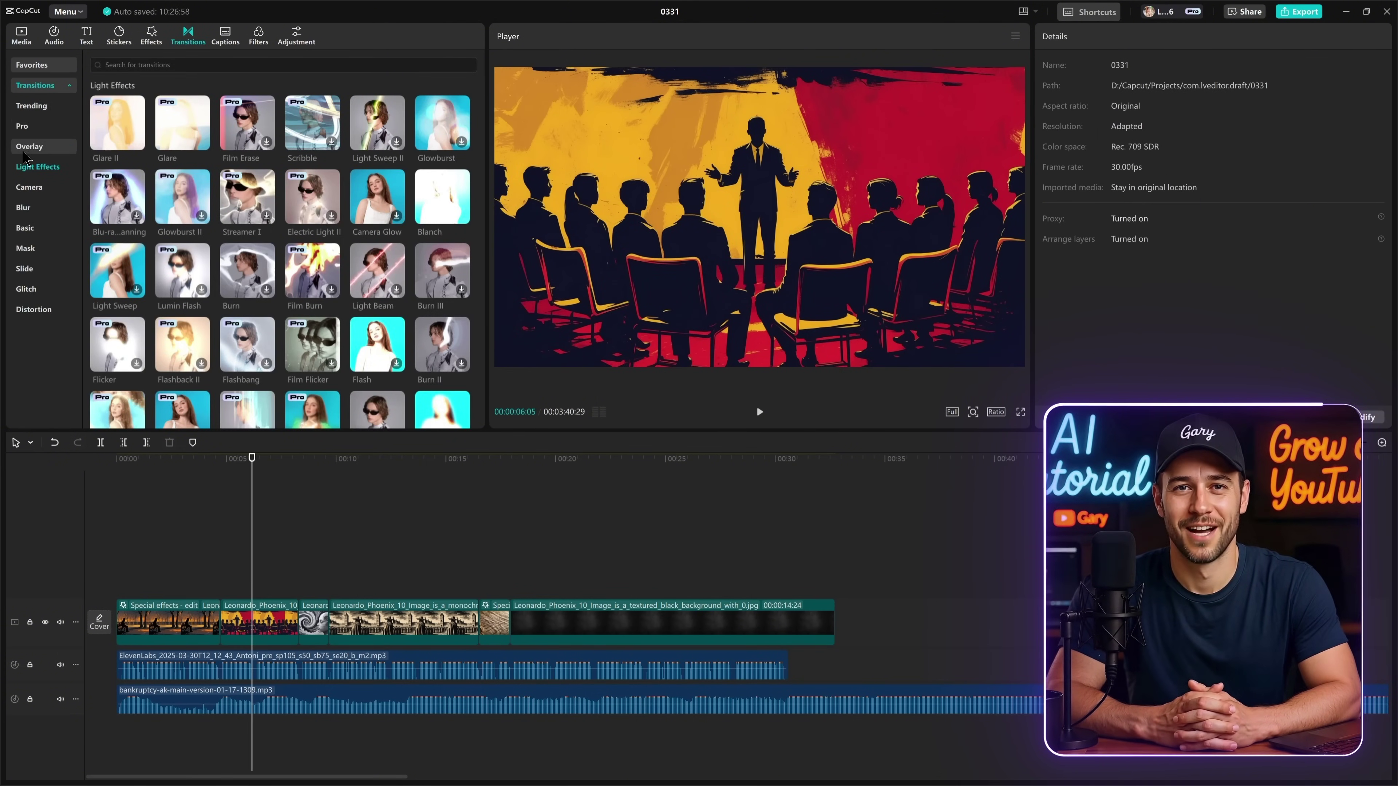
drag(117, 122, 226, 638)
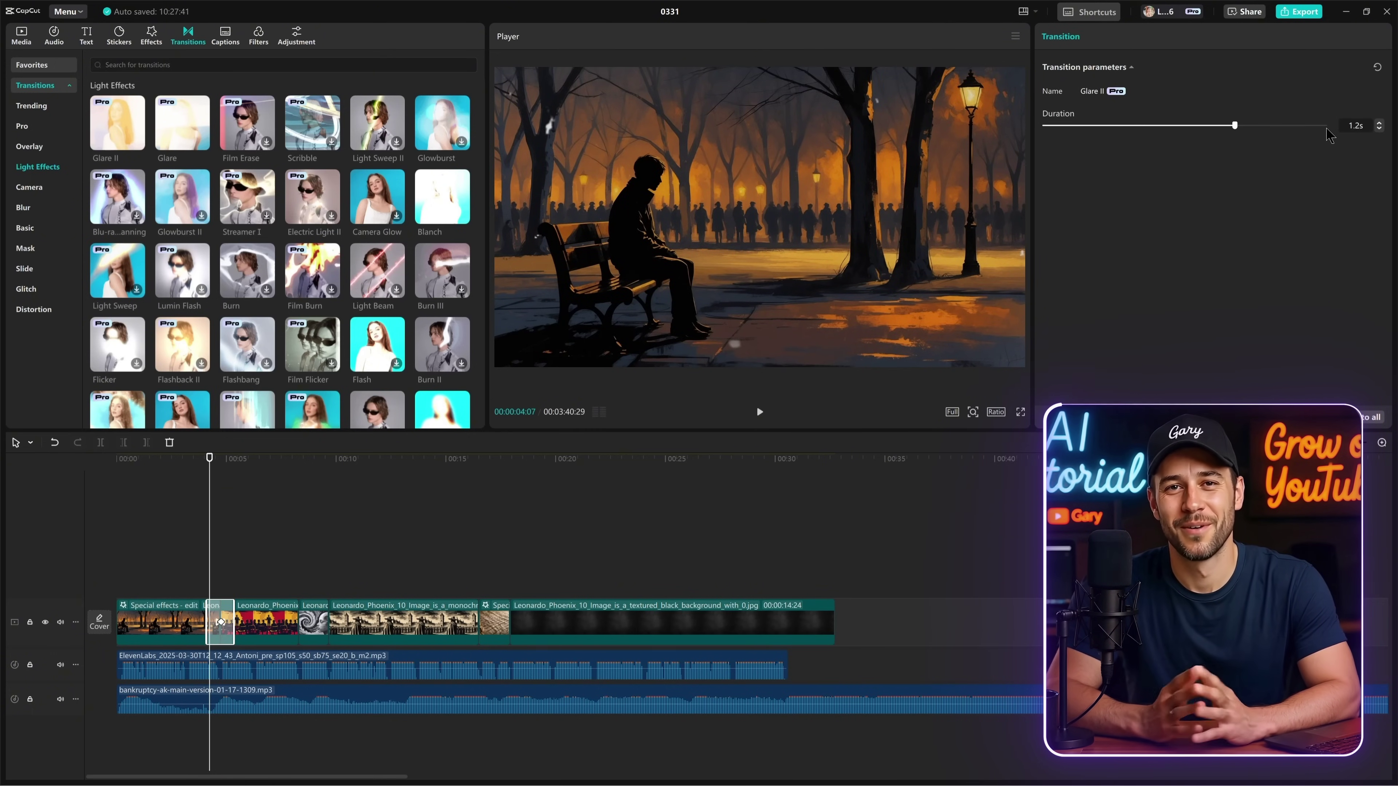
click(492, 637)
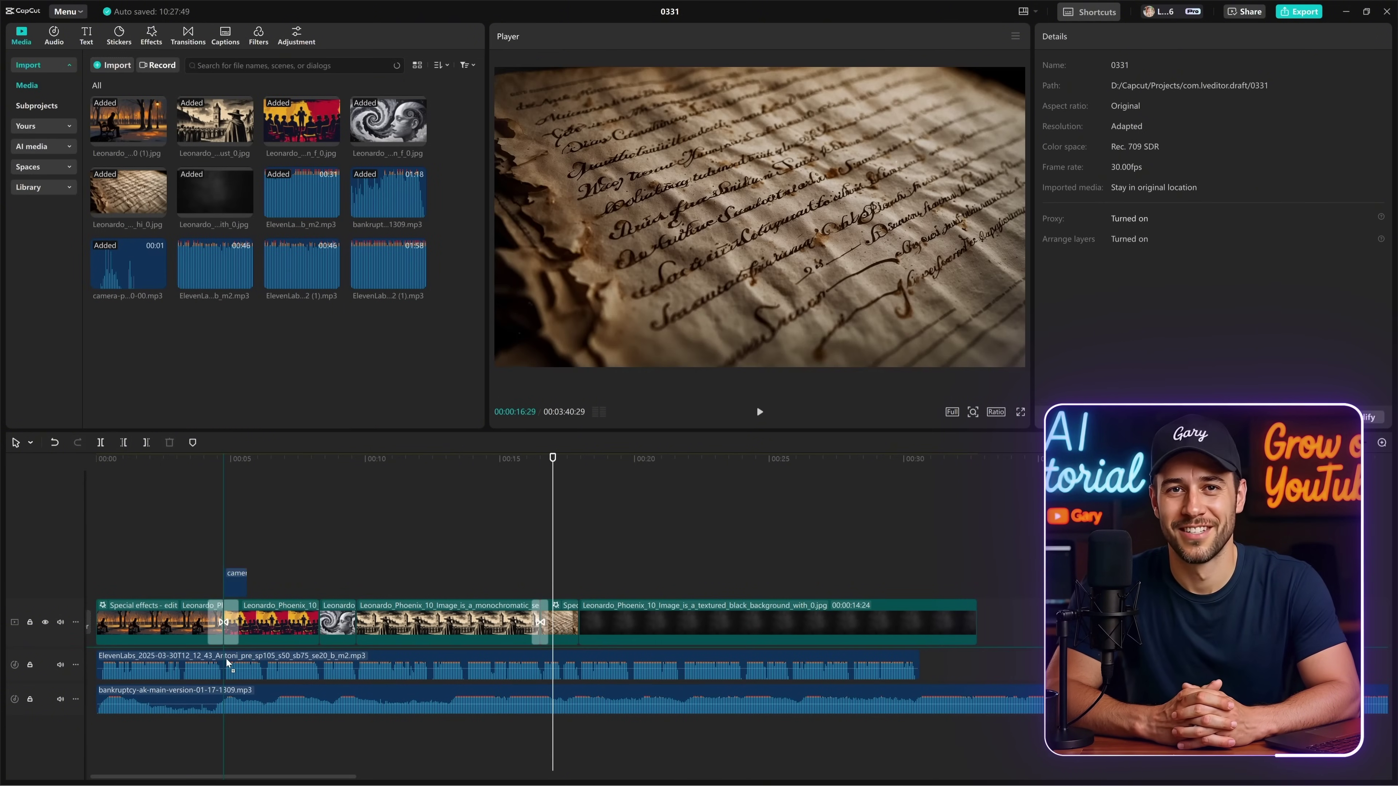
- Put the camera sound effect beneath each of the two transitions
mouse_move(237, 670)
mouse_down()
mouse_move(215, 667)
mouse_move(216, 682)
mouse_up()
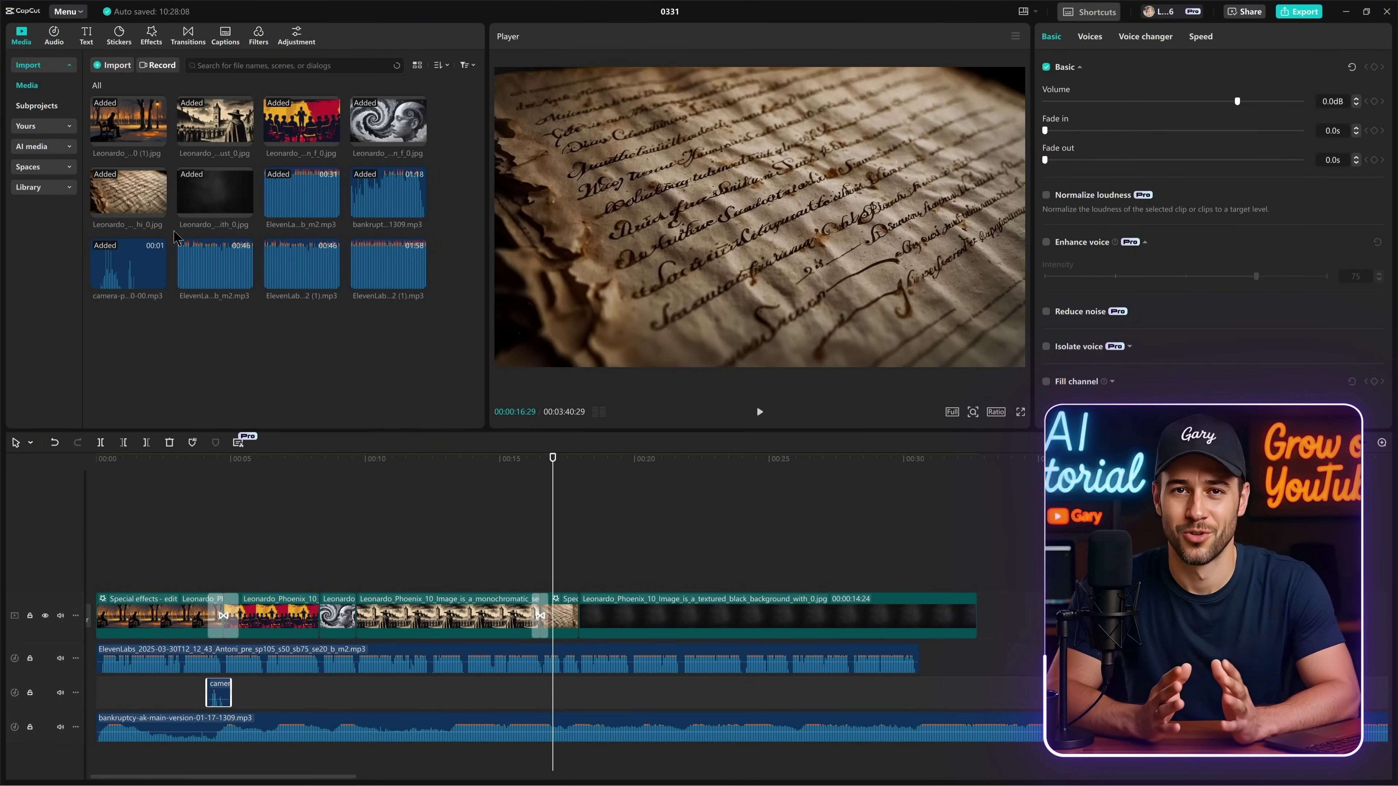
drag(162, 241, 541, 693)
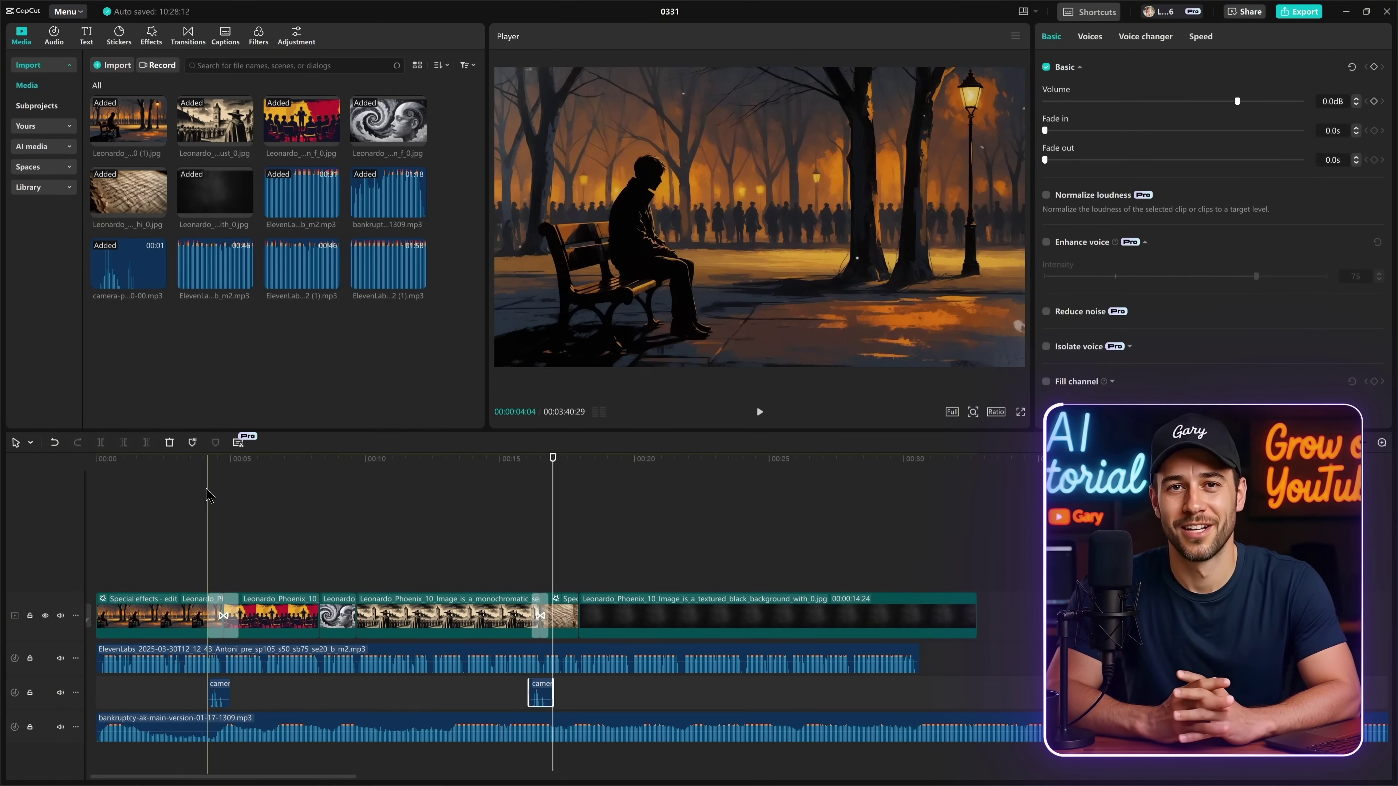
click(334, 496)
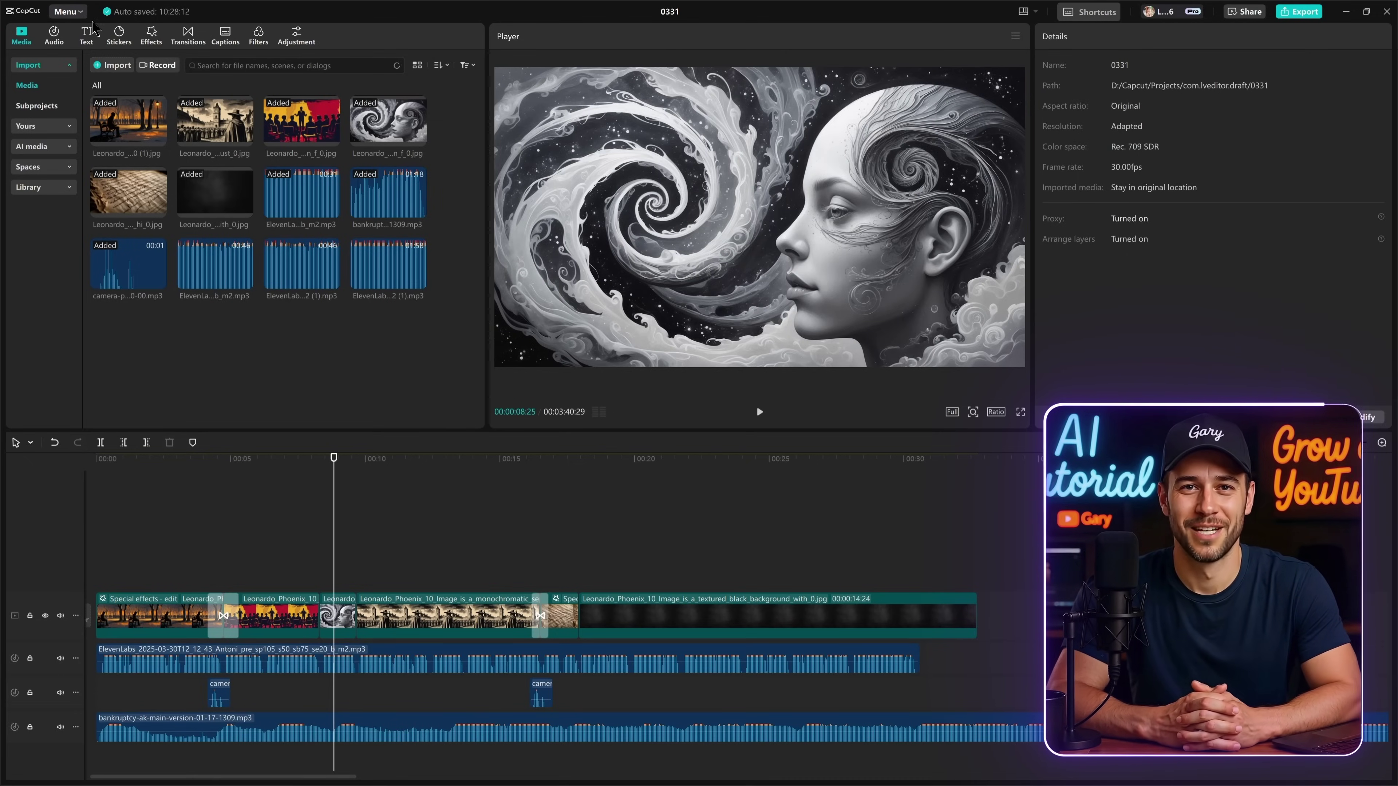
- Add a text clip spanning the dark clip, paste the quote, and break it into lines
click(86, 34)
drag(117, 84, 983, 584)
click(1222, 127)
key(ctrl+a)
key(BackSpace)
text(From Socrates to Nietzsche, from Galileo to Tesla, brilliant minds have been ridiculed, silenced, or ignored—not because they lacked intelligence, but because they made others uncomfortable.)
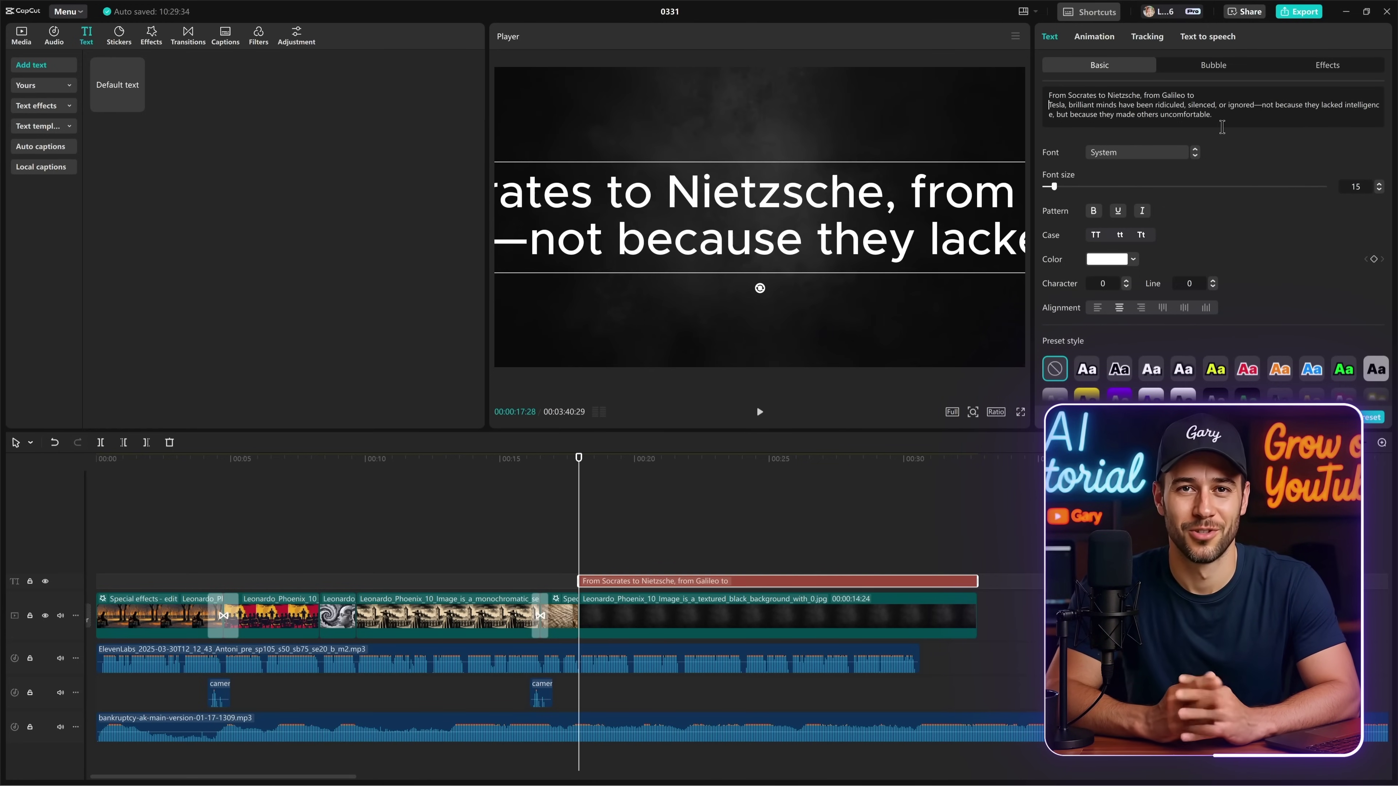
click(1189, 105)
key(Return)
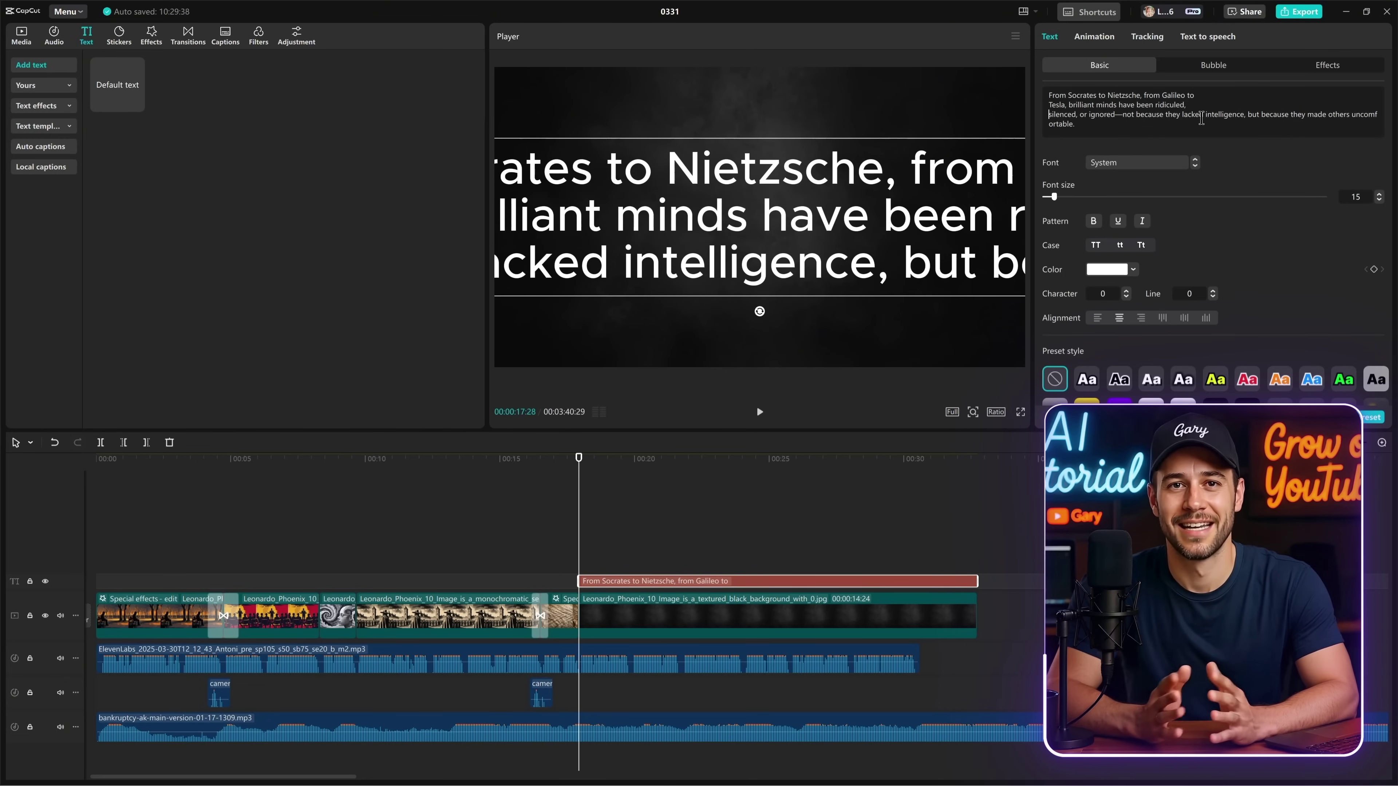
click(1200, 115)
key(Return)
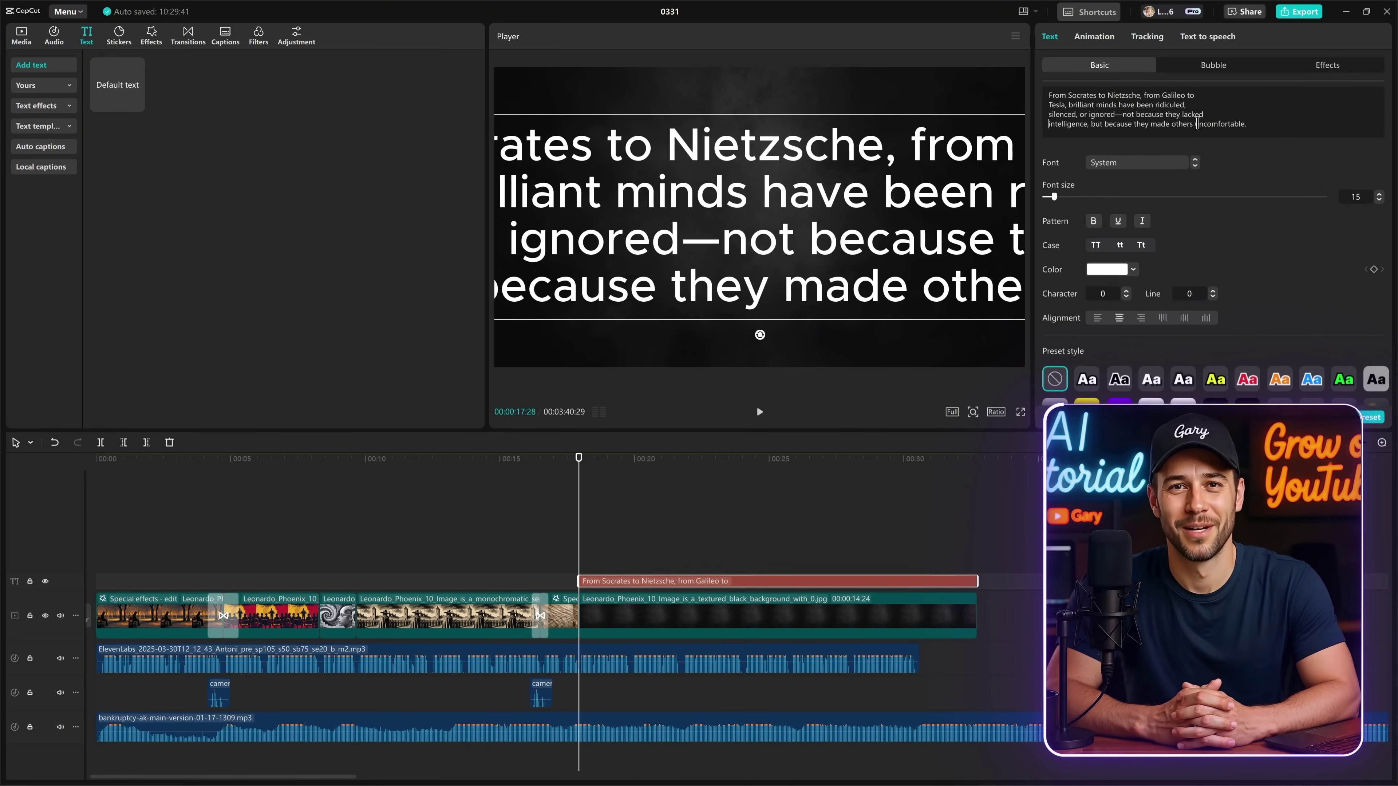
key(Return)
click(1140, 172)
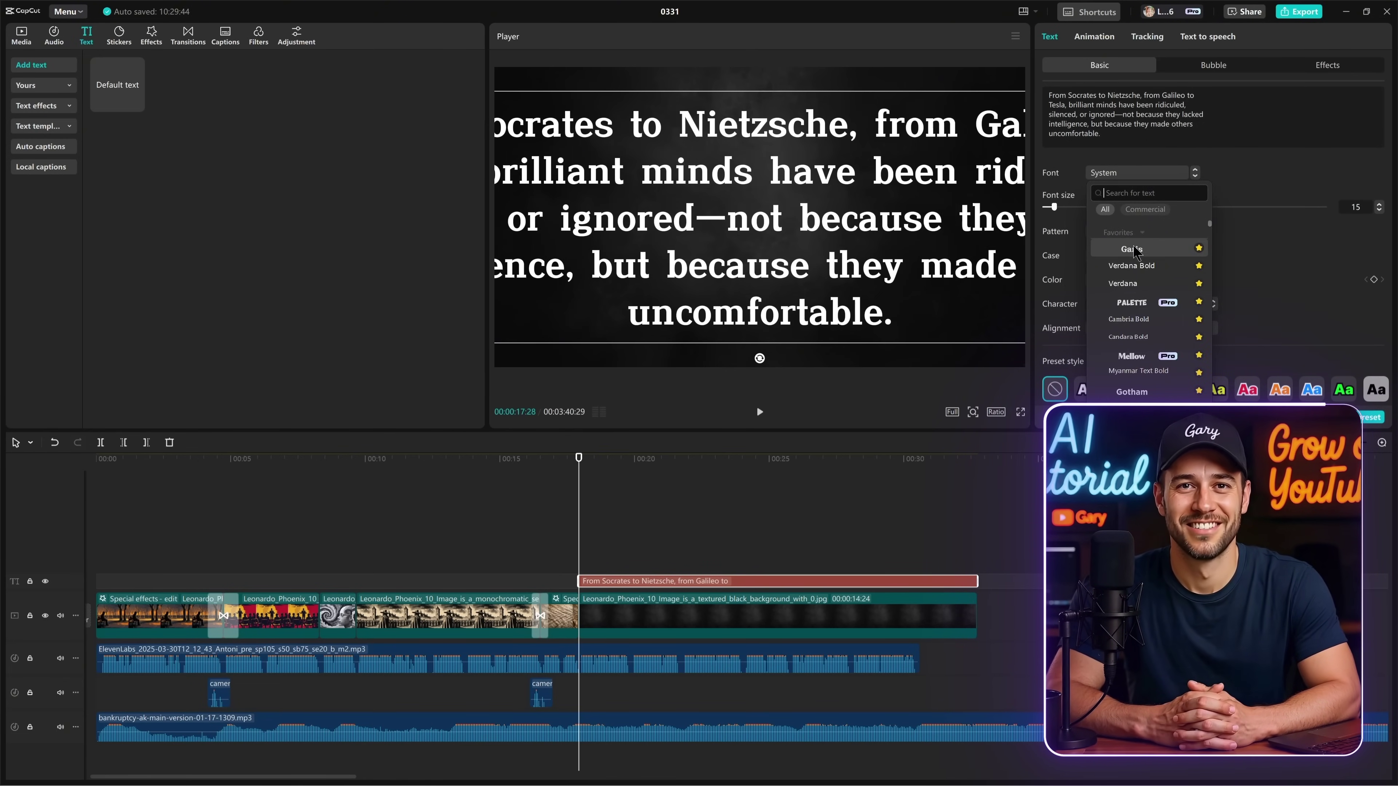
- Format the quote in Garis font, size 7, left-aligned, with line spacing 2
click(1134, 243)
text(7)
key(Return)
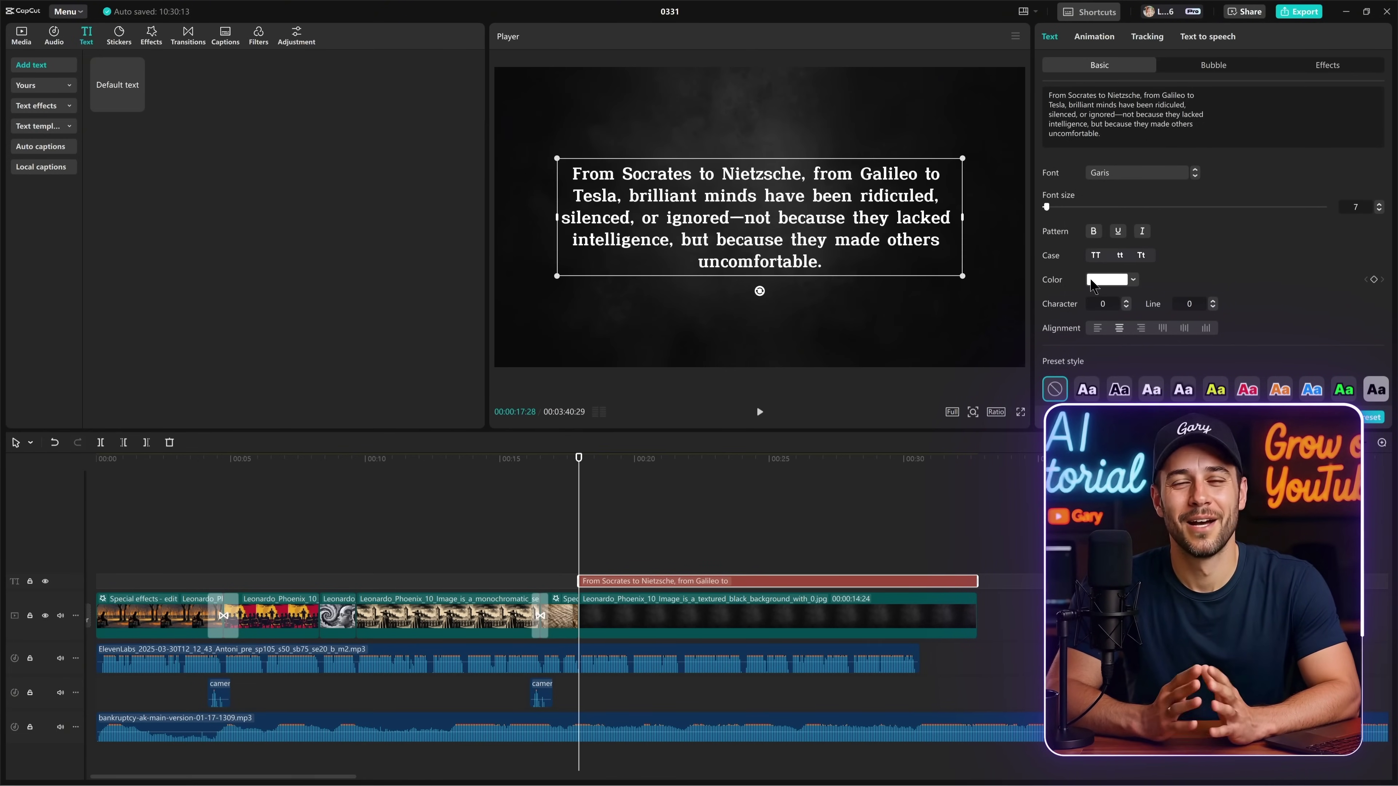
click(1097, 329)
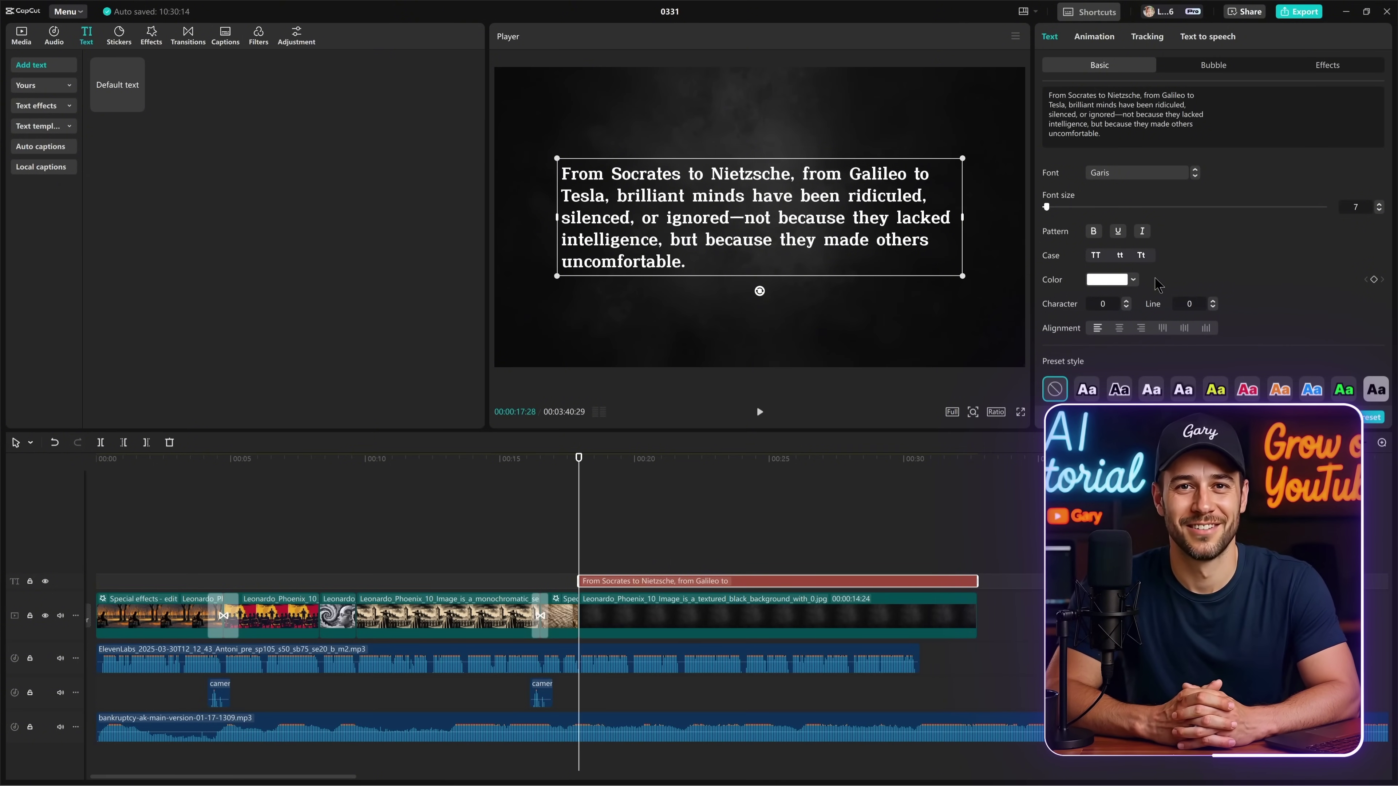
click(1213, 302)
click(1214, 302)
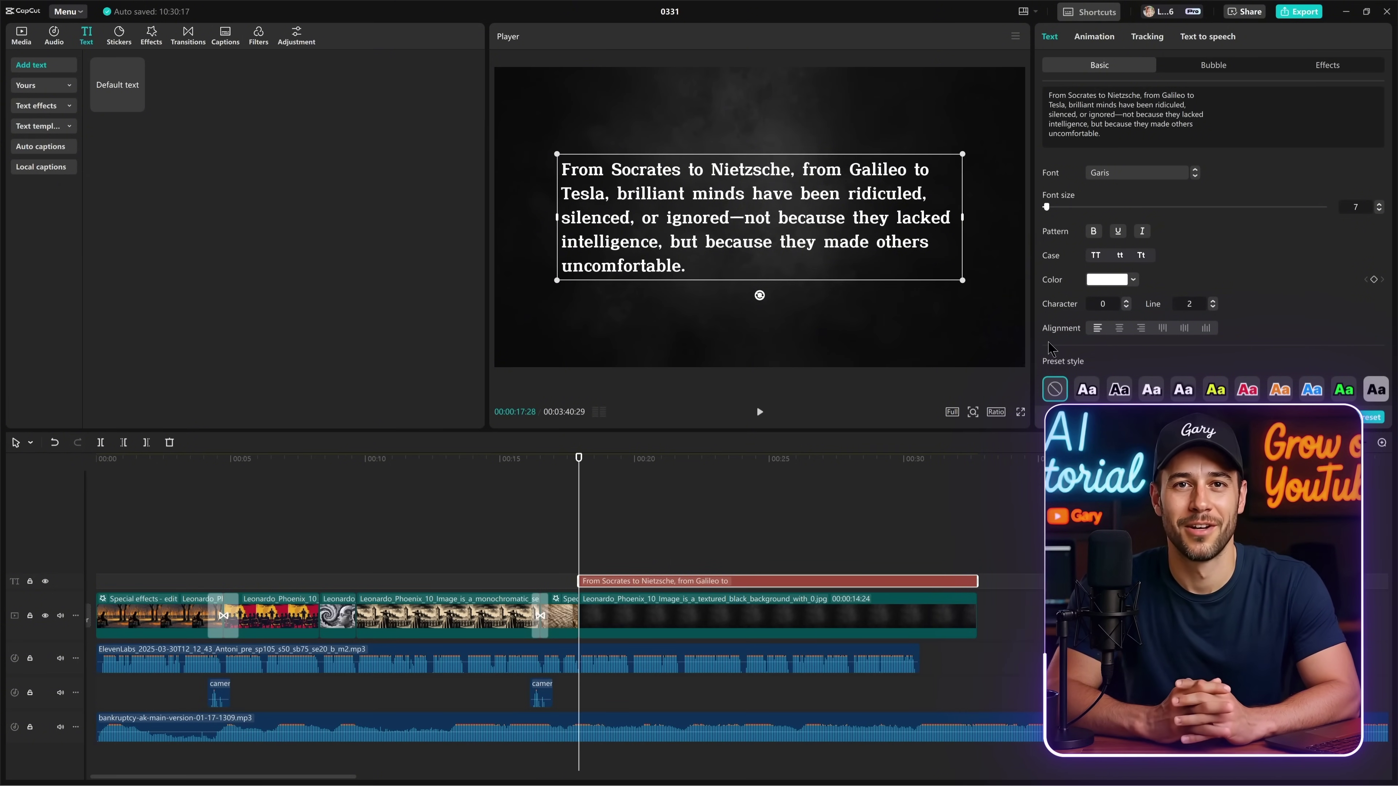
- Give the quote a lengthened Type 2 entrance animation and play it back
click(1105, 40)
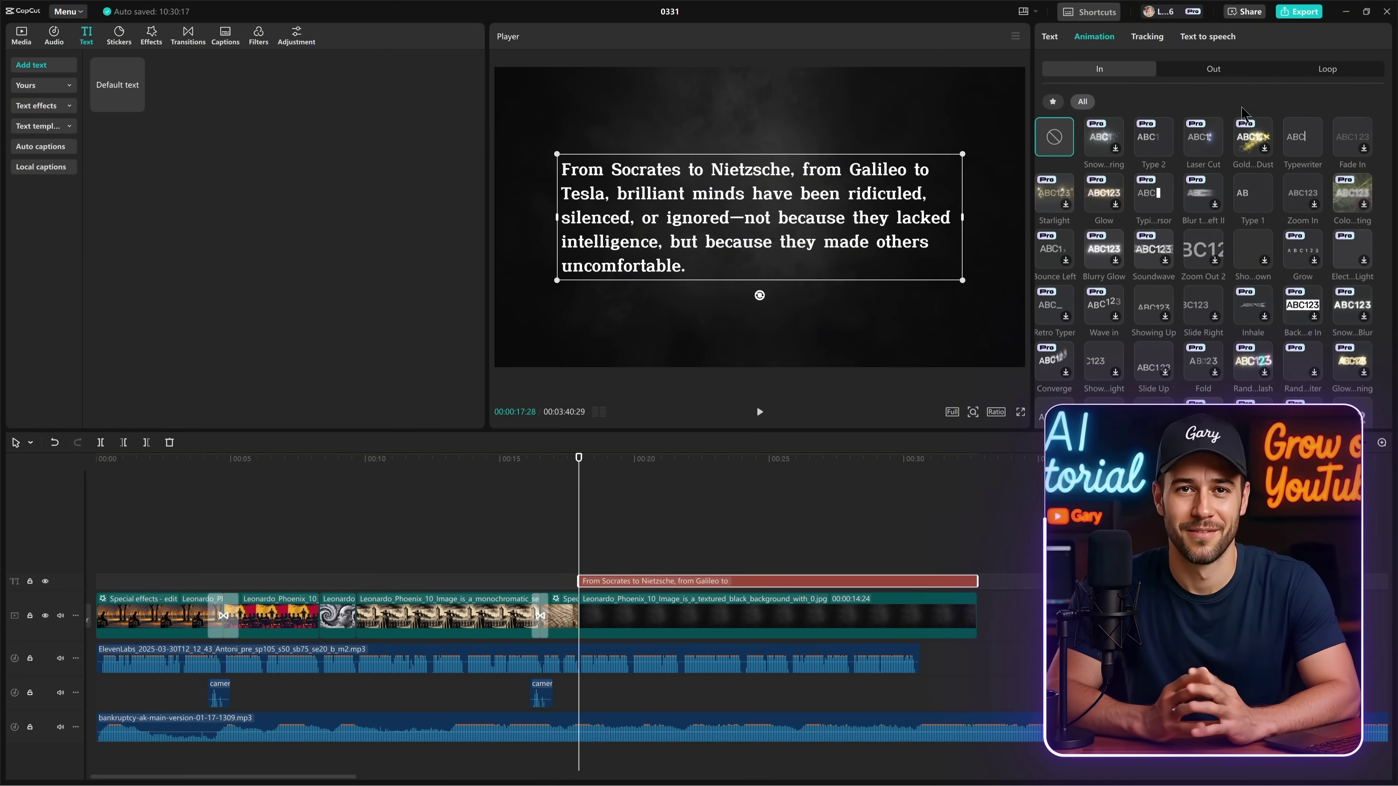
click(1156, 137)
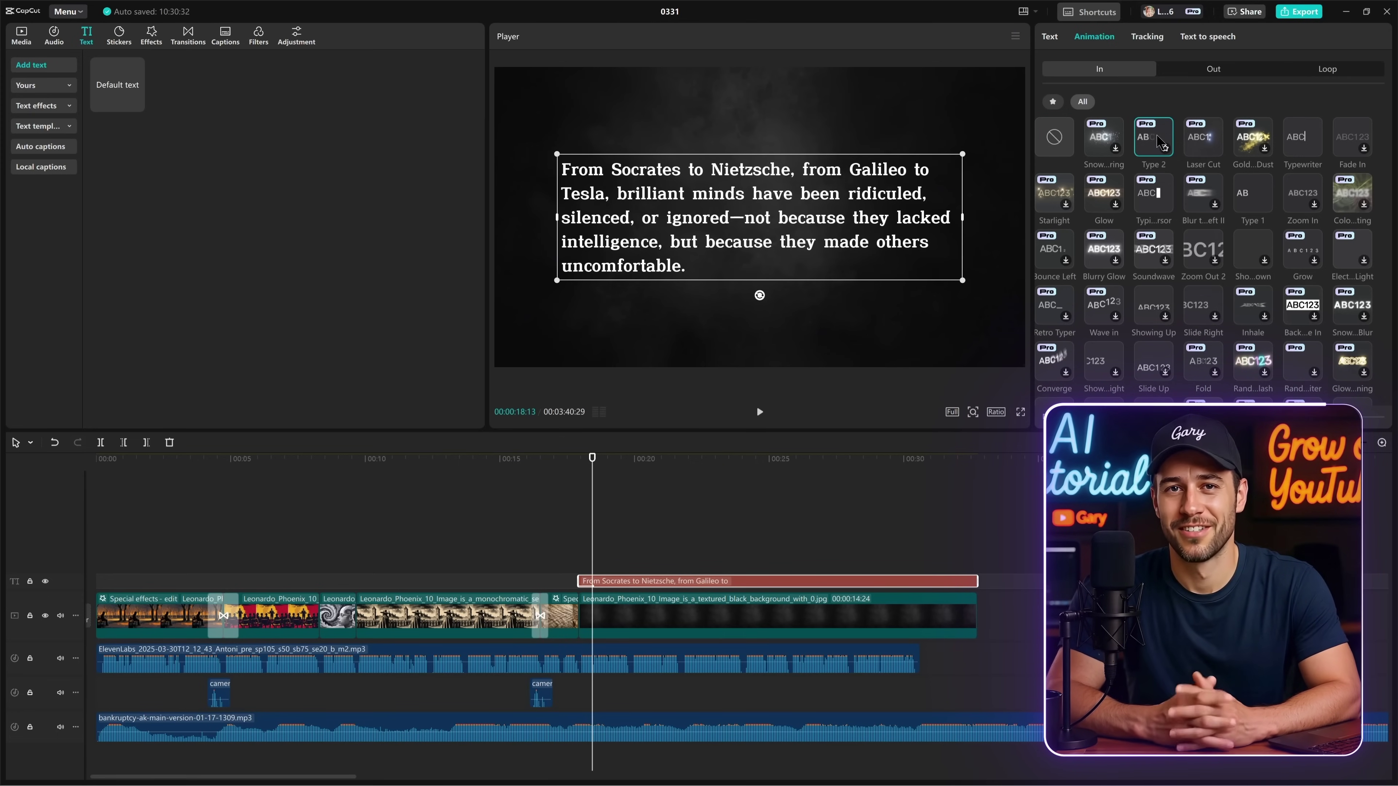
drag(1266, 414, 1375, 414)
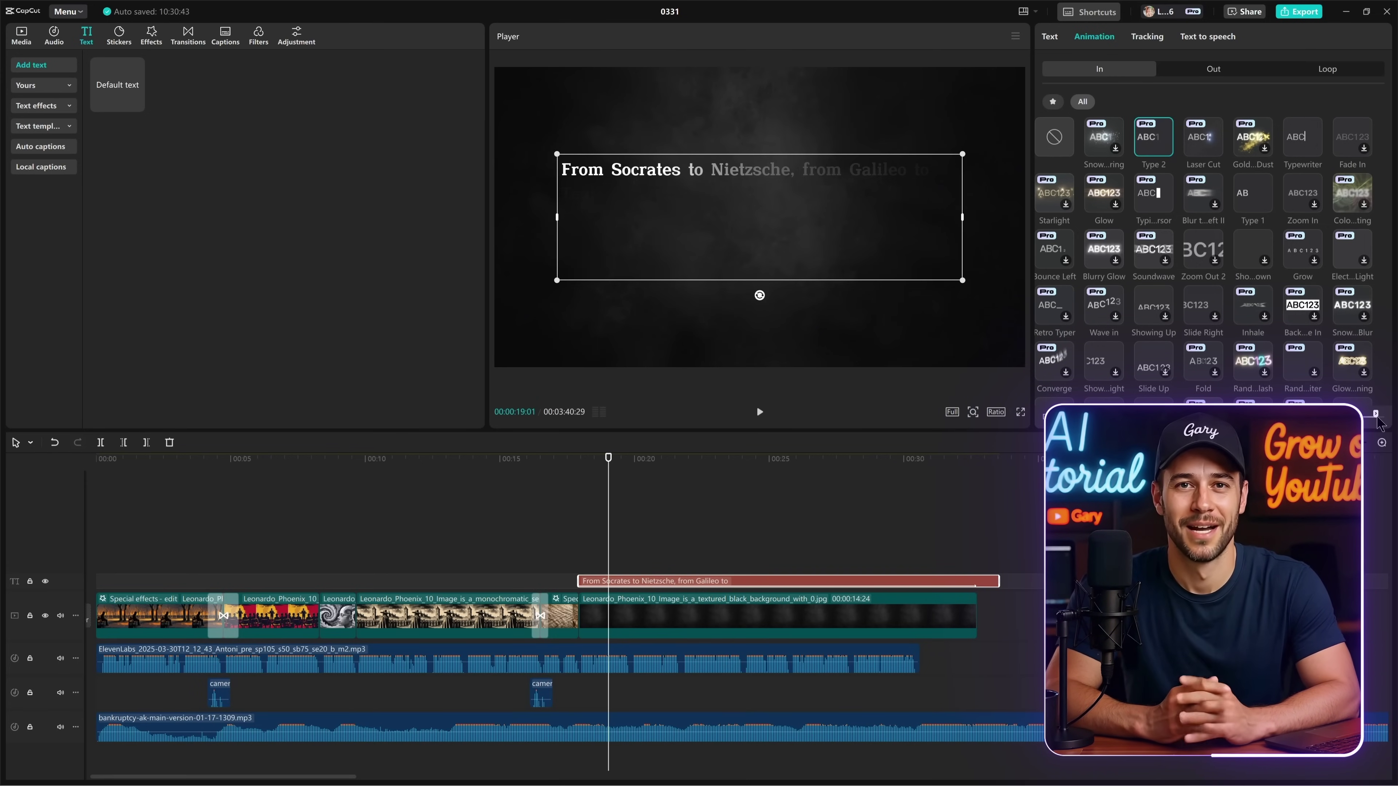
key(space)
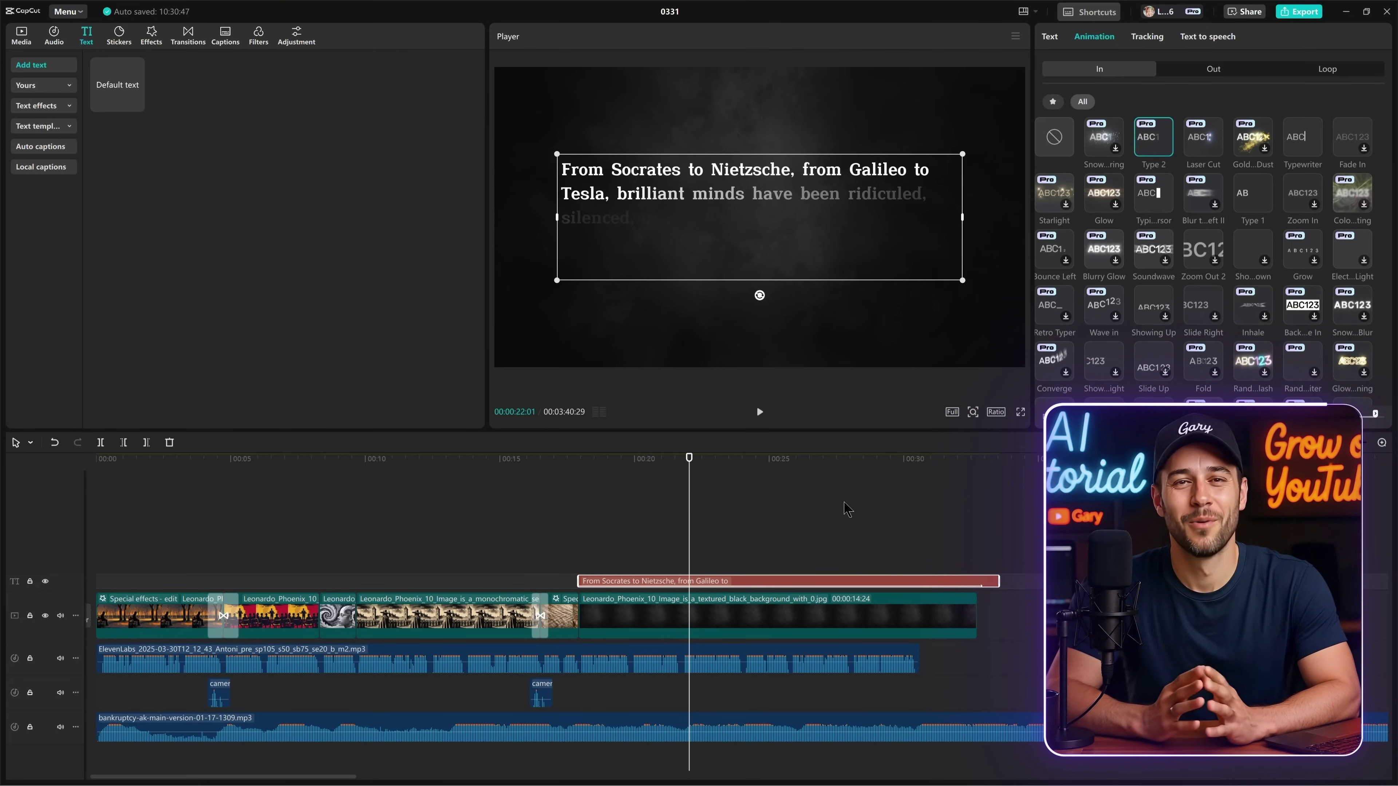
- Search effects for noise and apply Black Noise to the dark closing clip
click(847, 509)
key(Up)
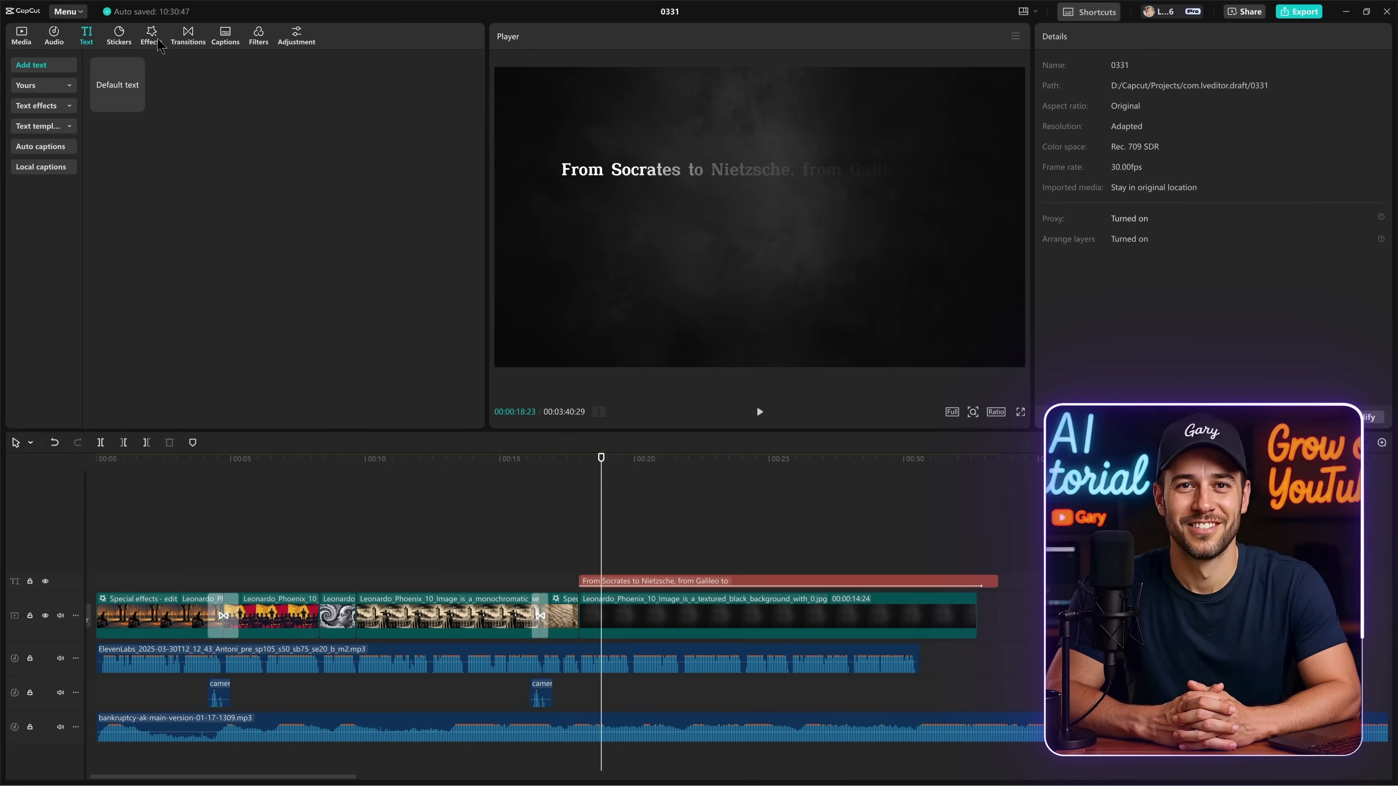
click(152, 36)
drag(379, 122, 584, 600)
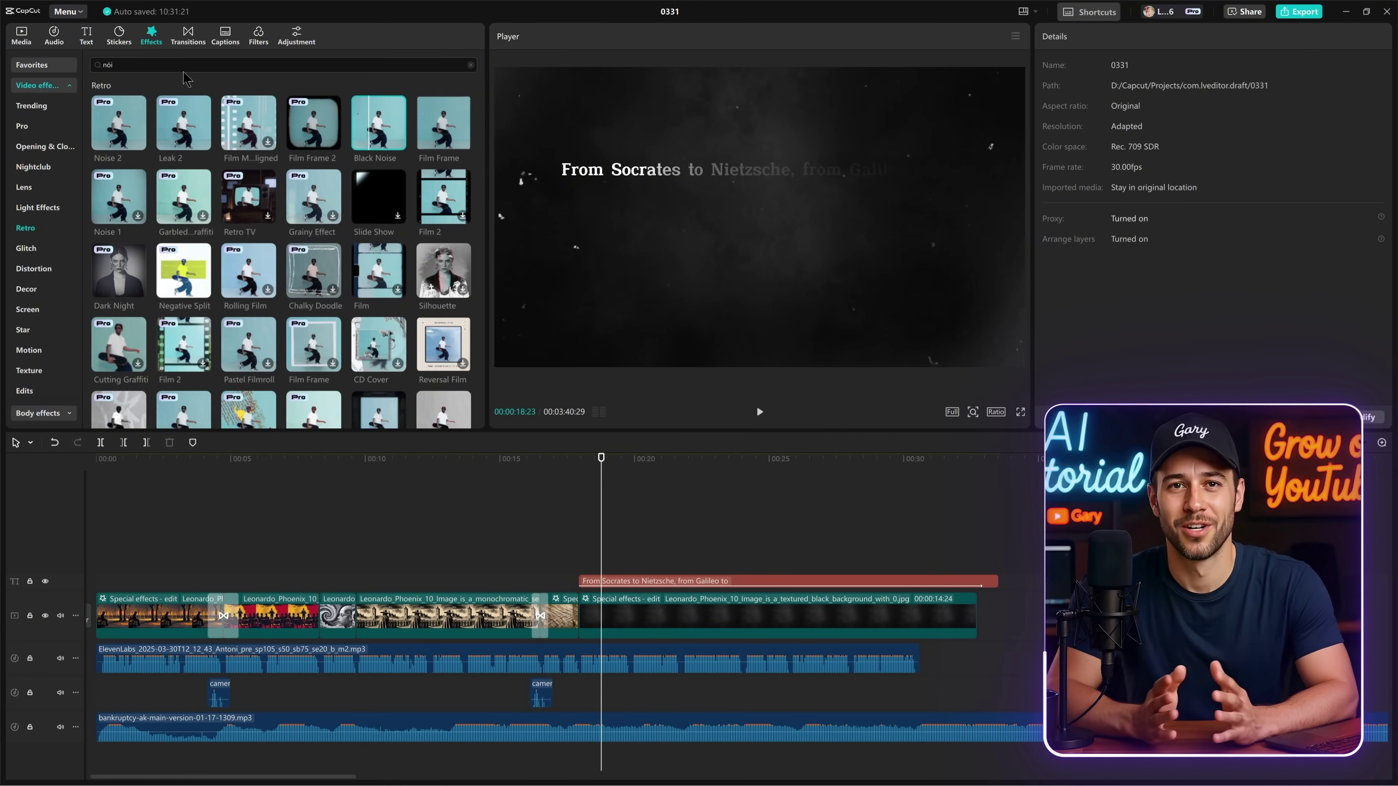
text(e)
key(Return)
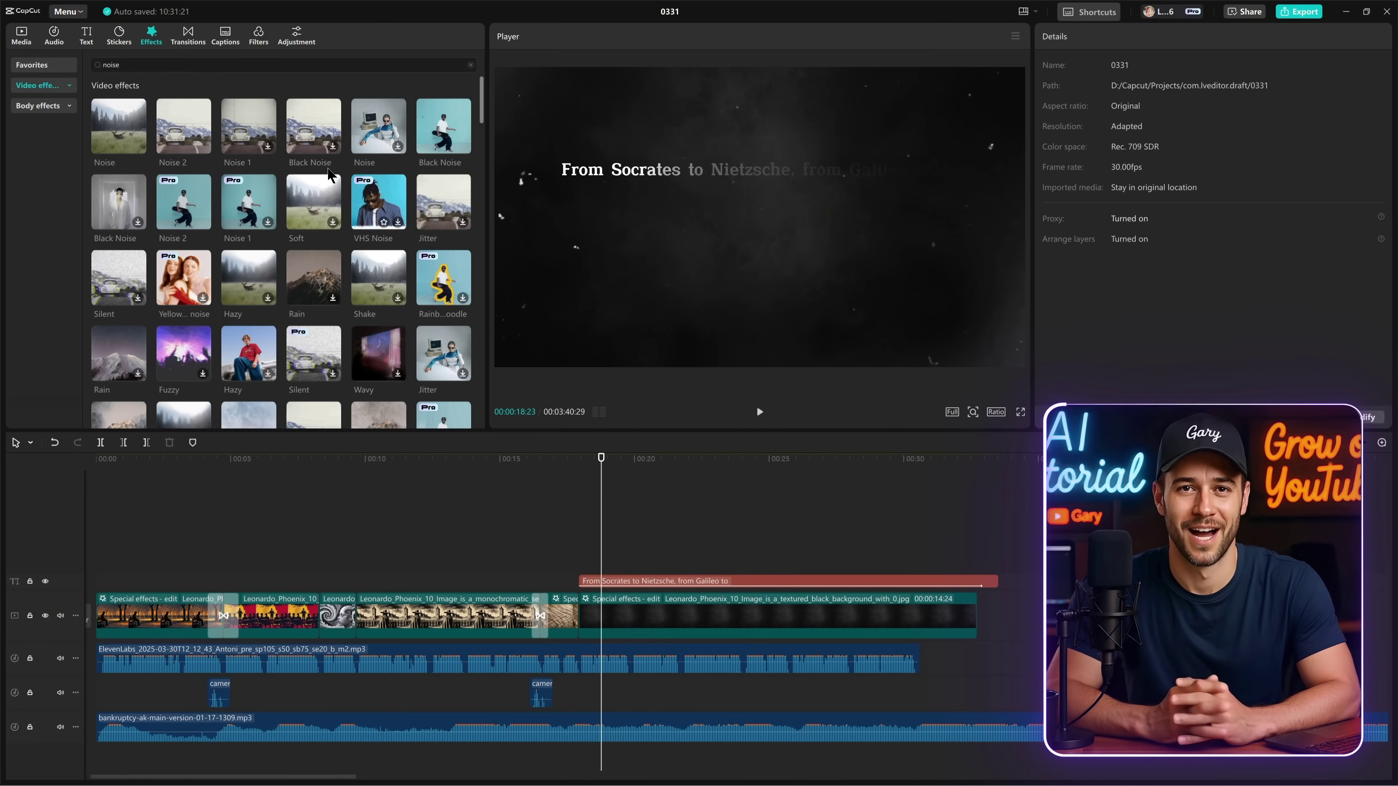
drag(313, 126, 591, 537)
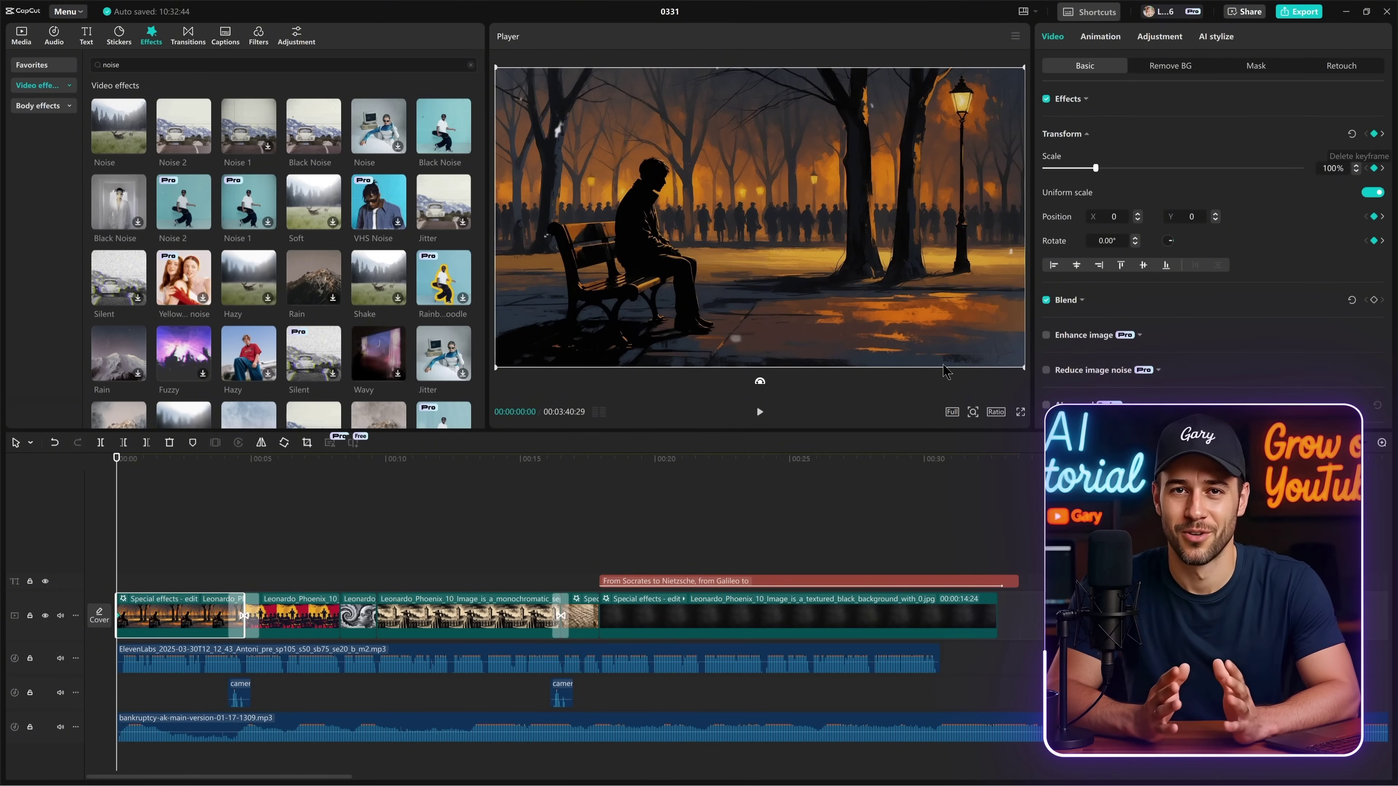
- Check the first image's 100%→105% scale keyframes and play the video from the start
click(1382, 134)
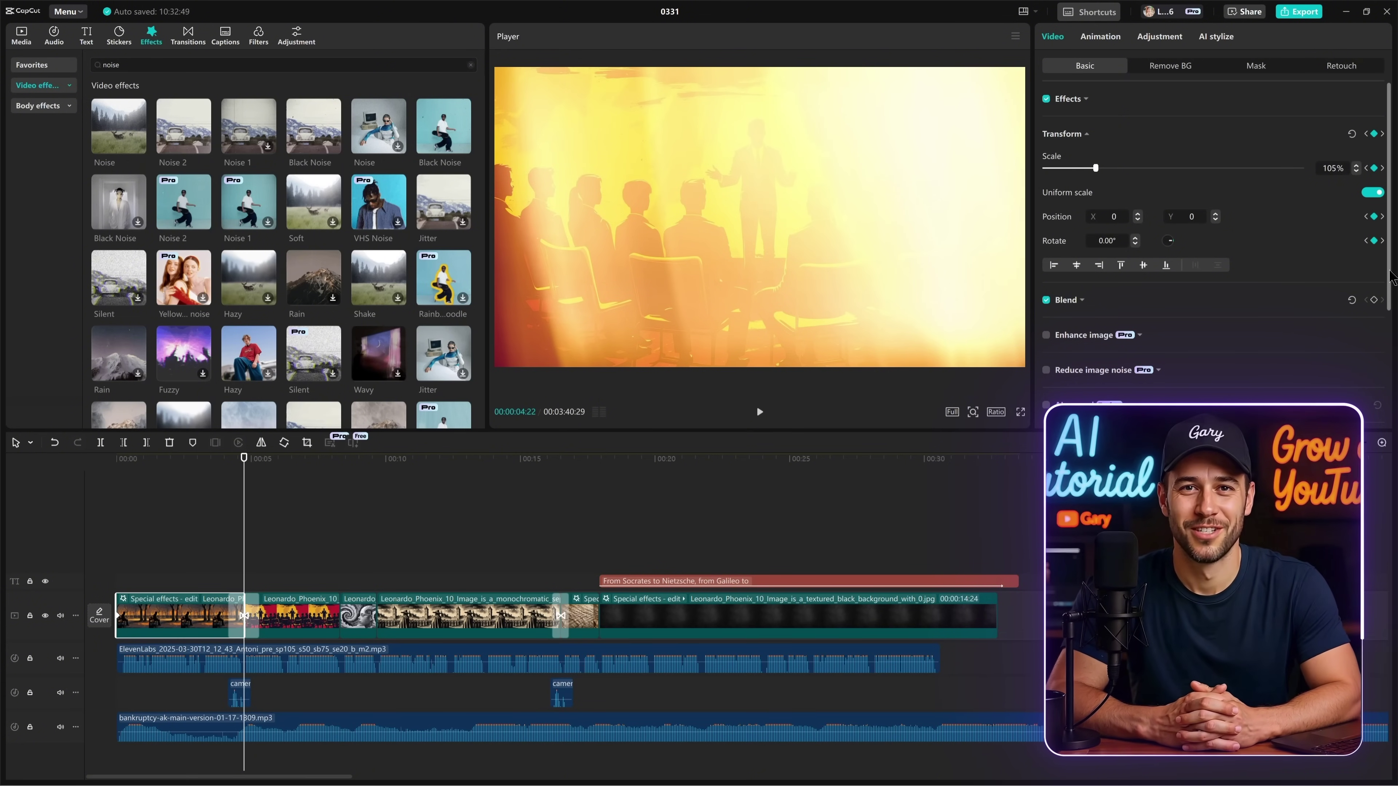
drag(244, 458, 118, 458)
key(space)
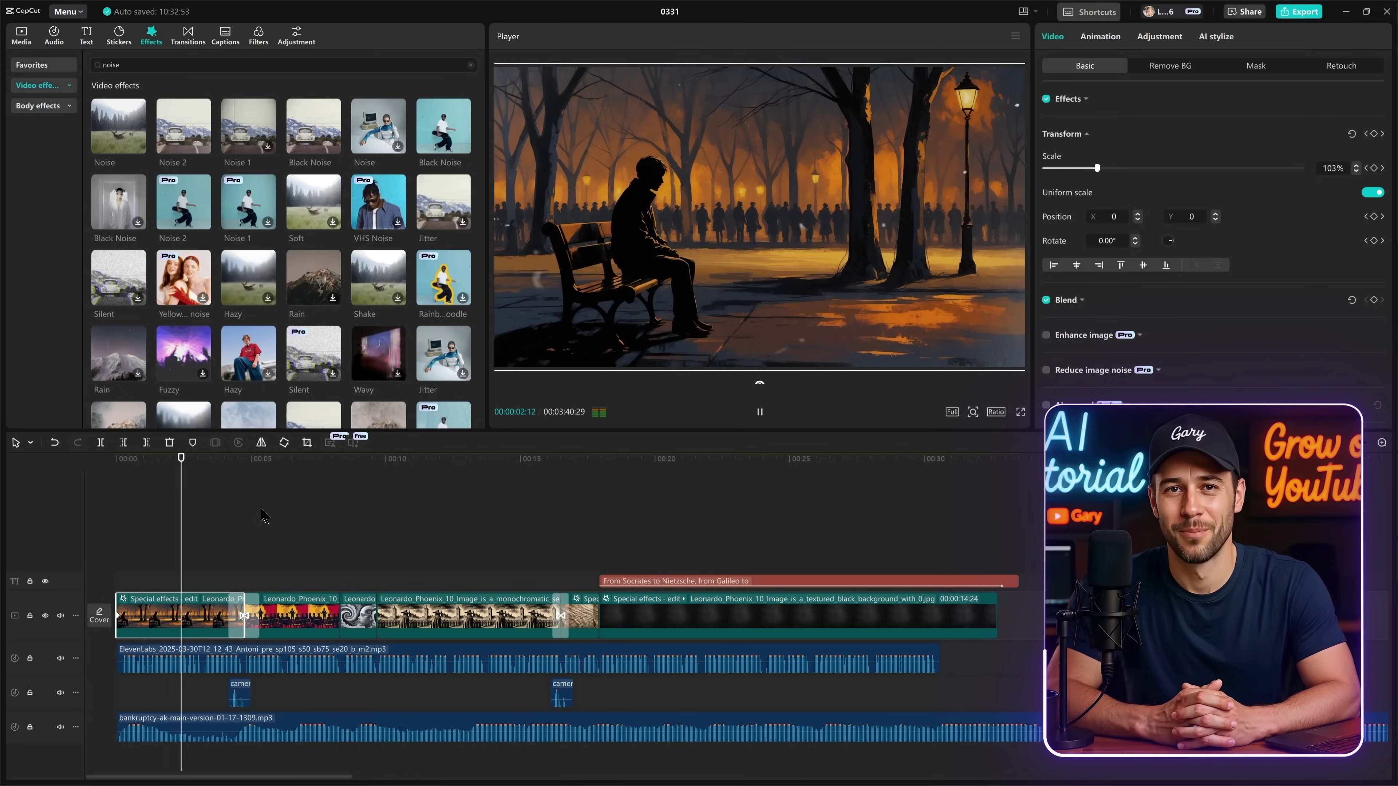
click(204, 476)
- Auto-generate English captions from the voiceover, starting from the beginning of the timeline
key(Home)
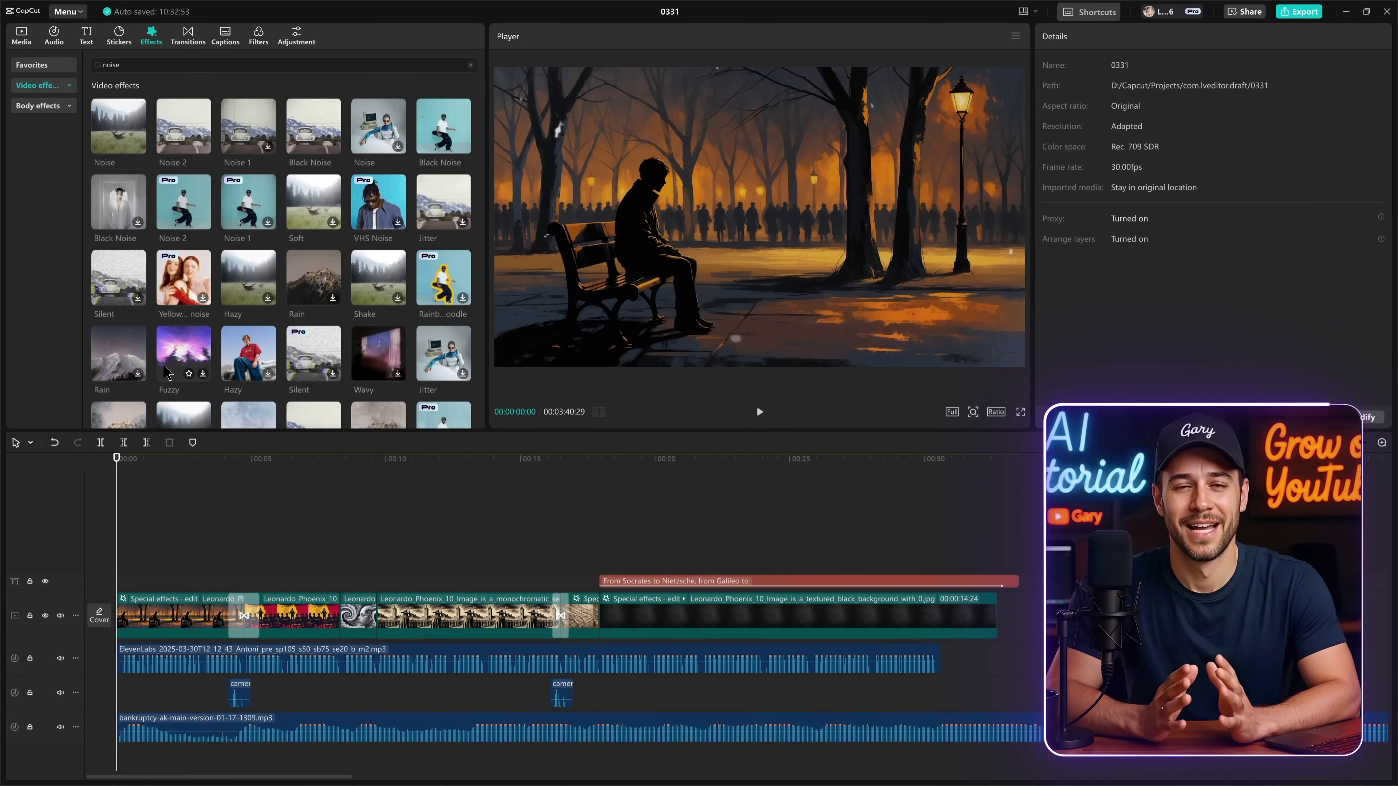
click(224, 38)
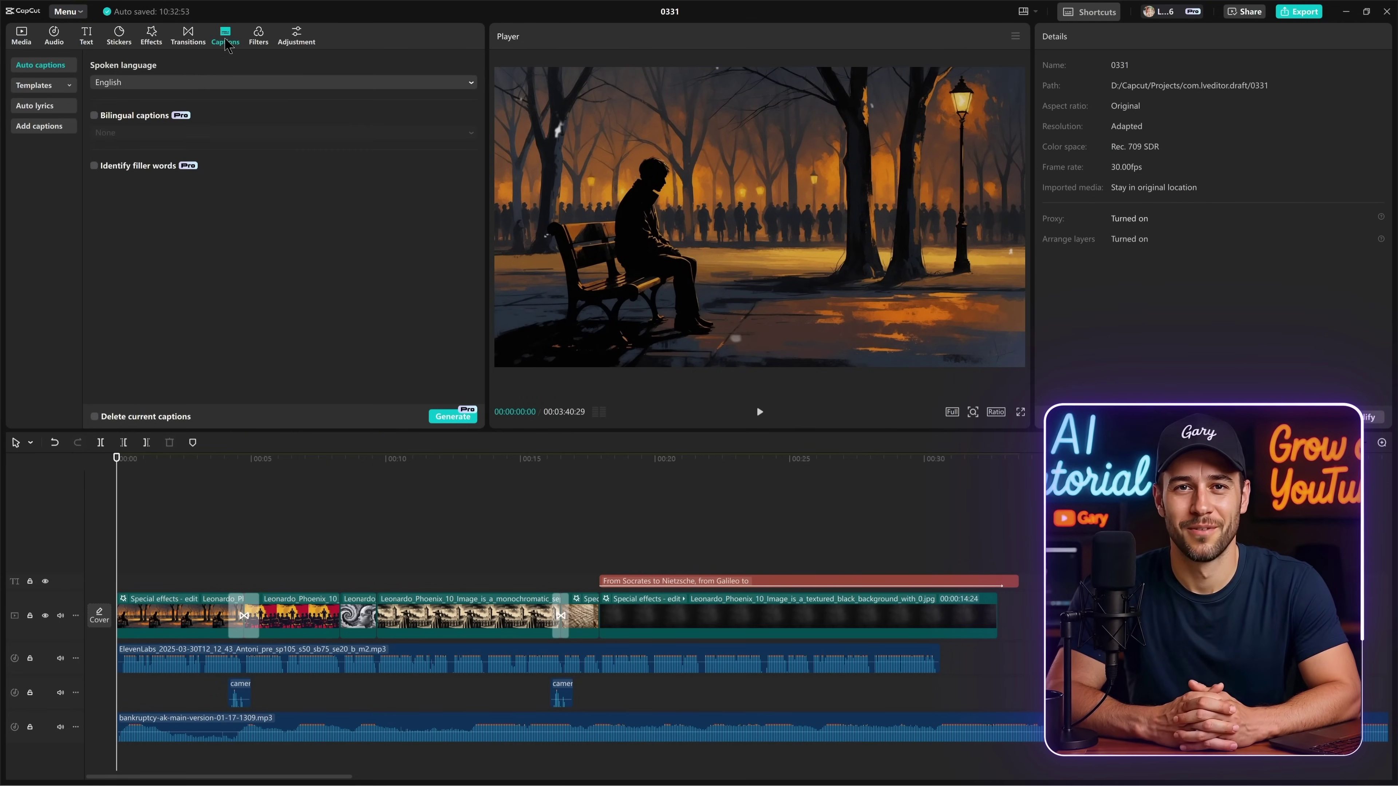
click(453, 417)
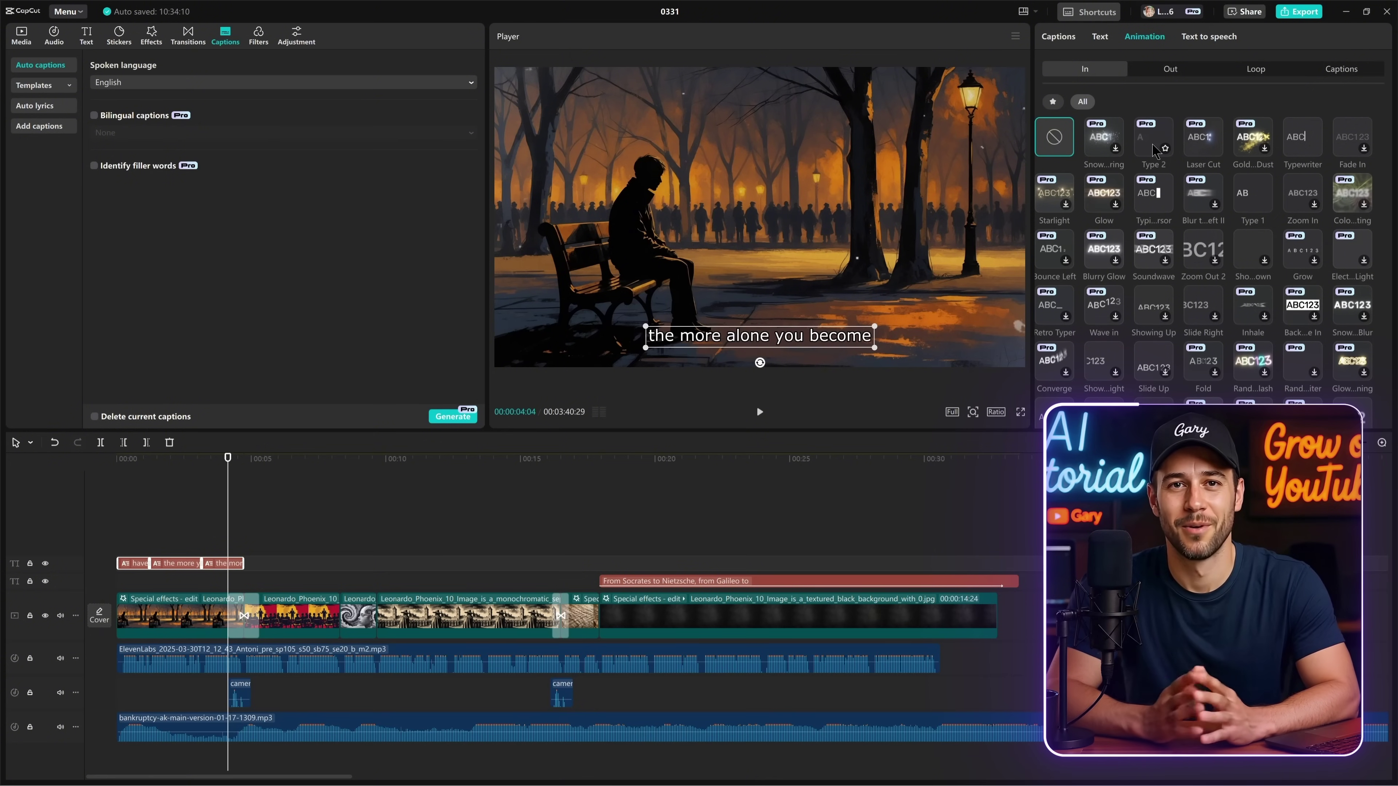
- Apply the Type 2 entrance animation to the captions, then select all caption clips
click(1155, 155)
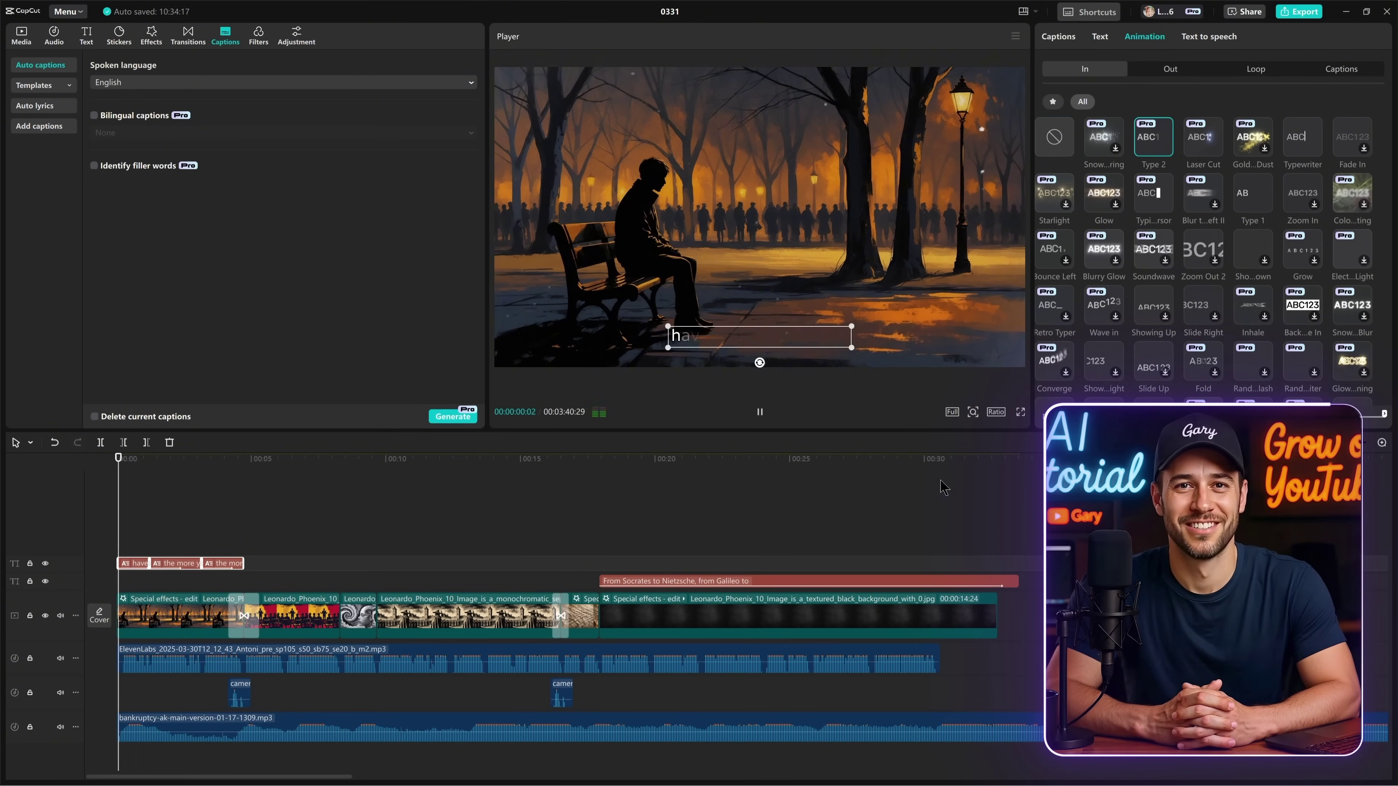
click(175, 563)
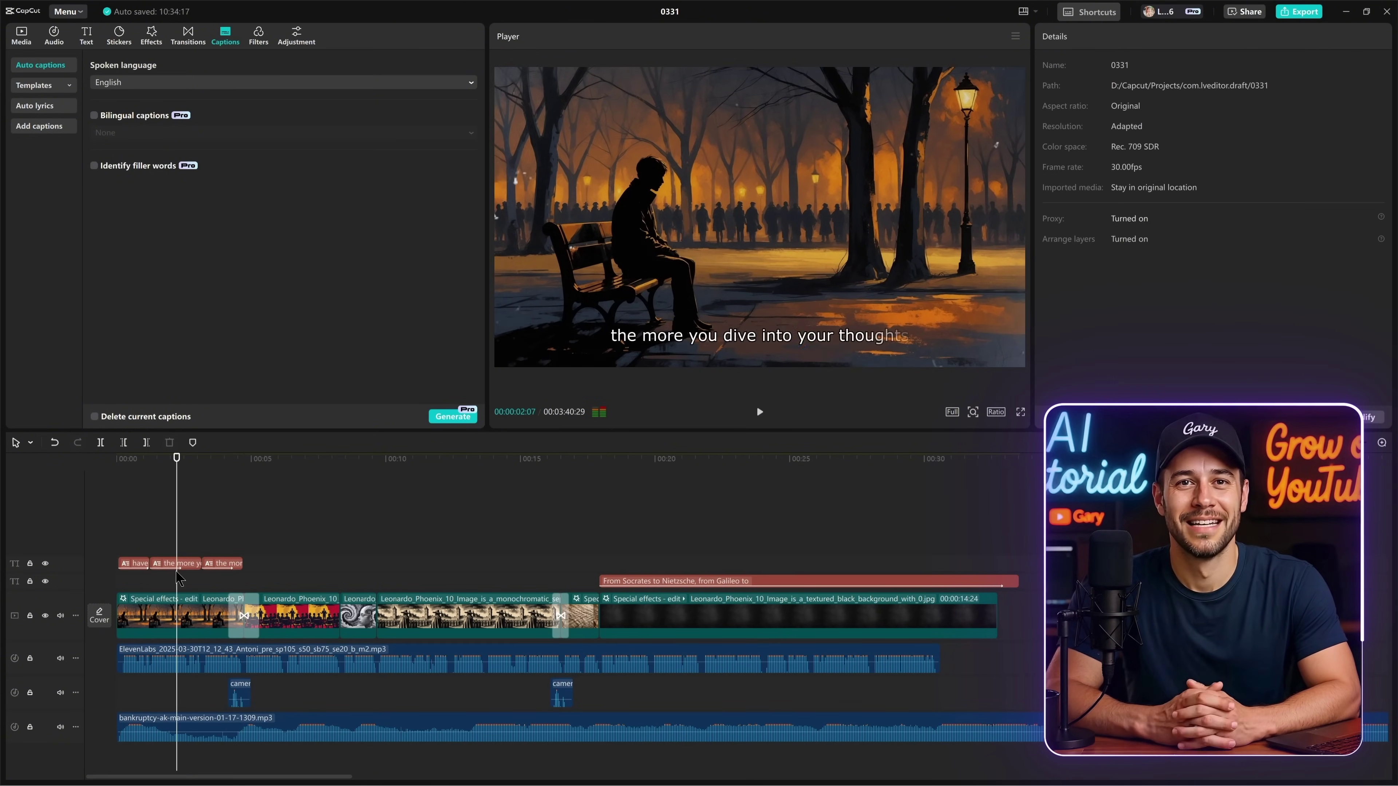
click(1145, 36)
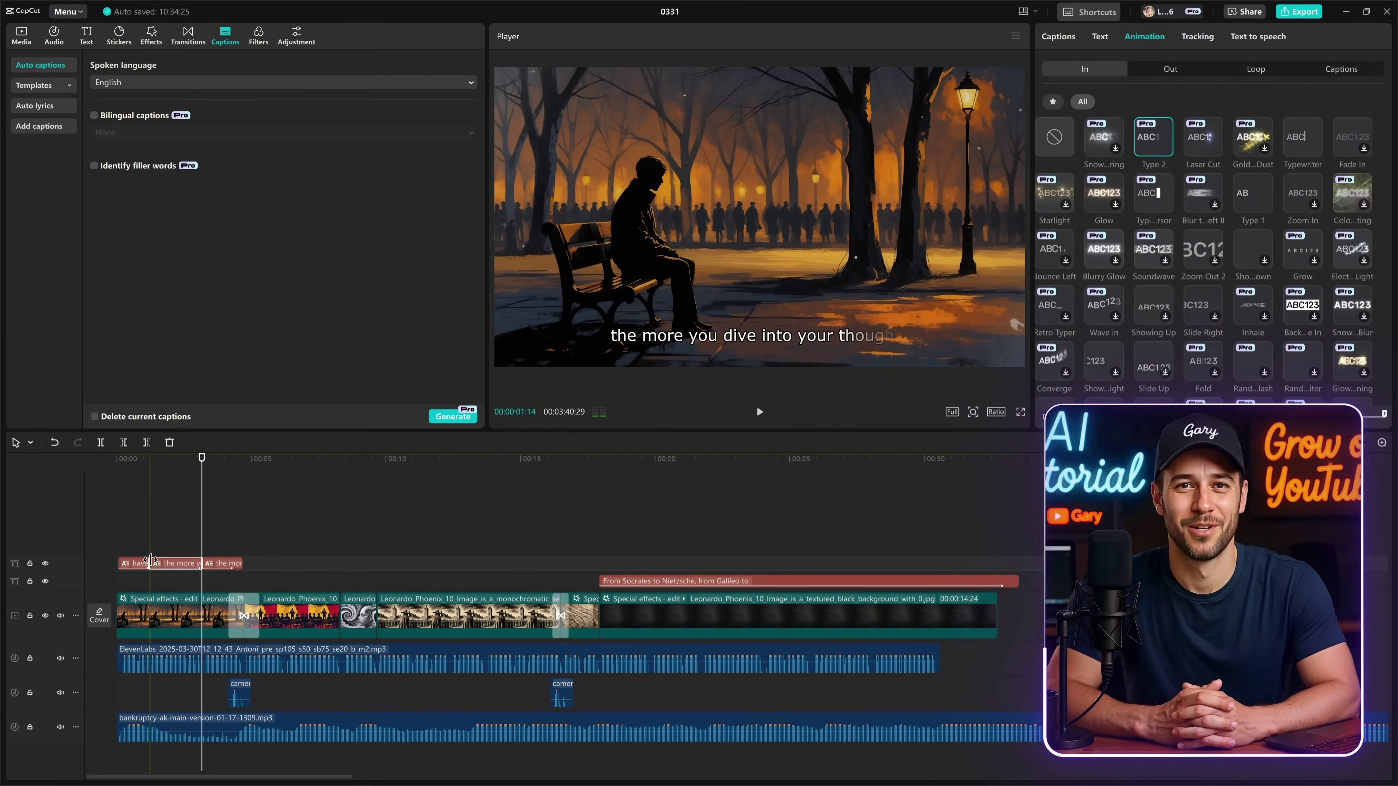
click(133, 562)
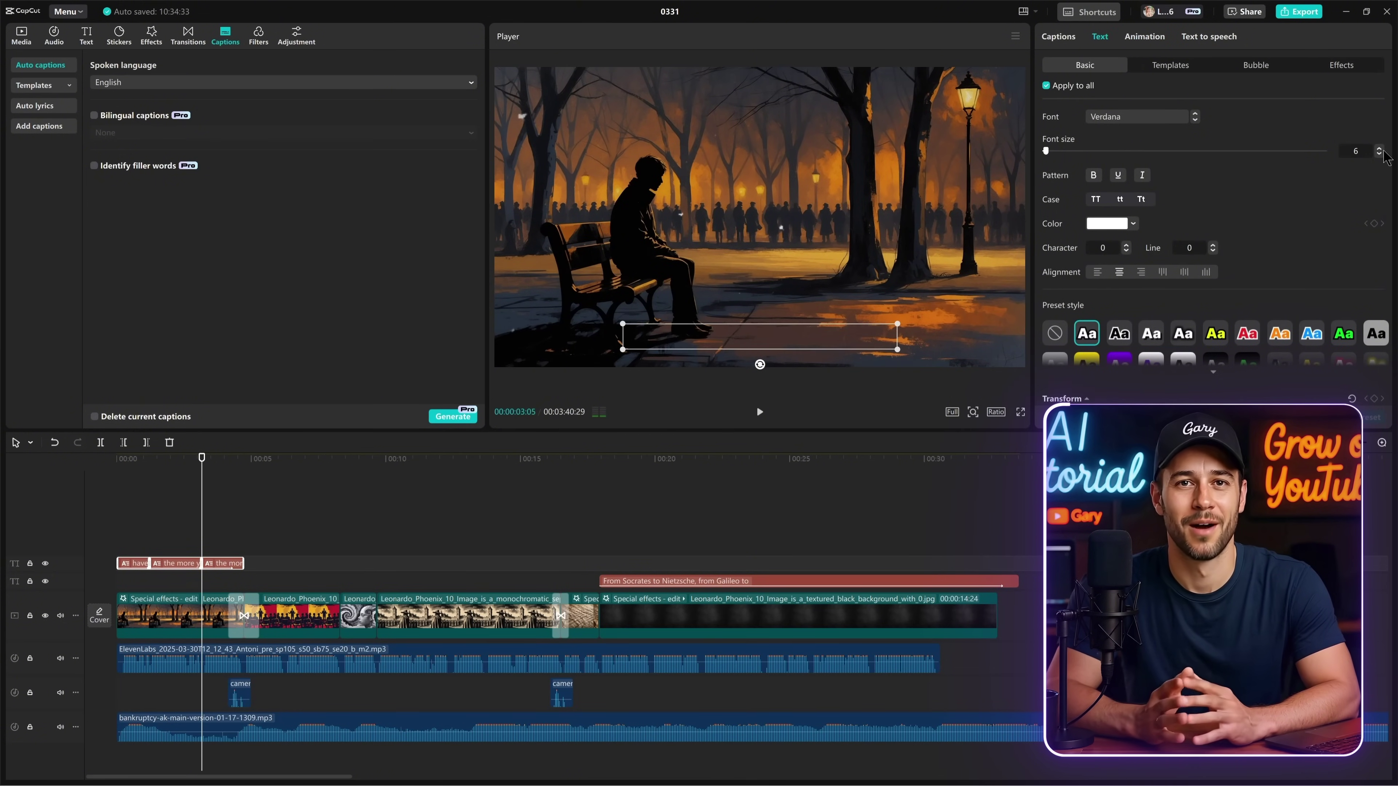